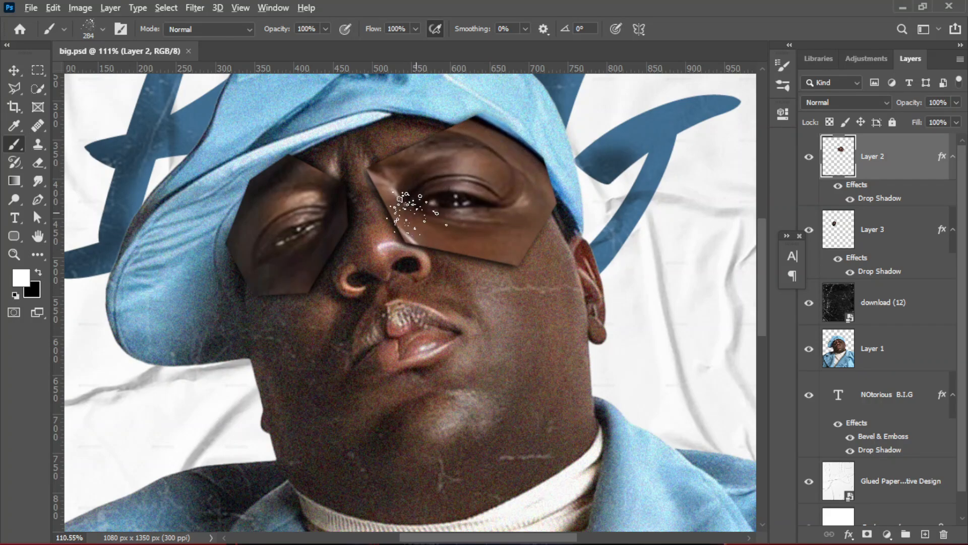
- Examine the finished poster in big.psd, from the cut-out eye pieces on the face to the overall composition
{"action": "scroll", "coordinate": [406, 201], "scroll_direction": "down", "scroll_amount": 3}
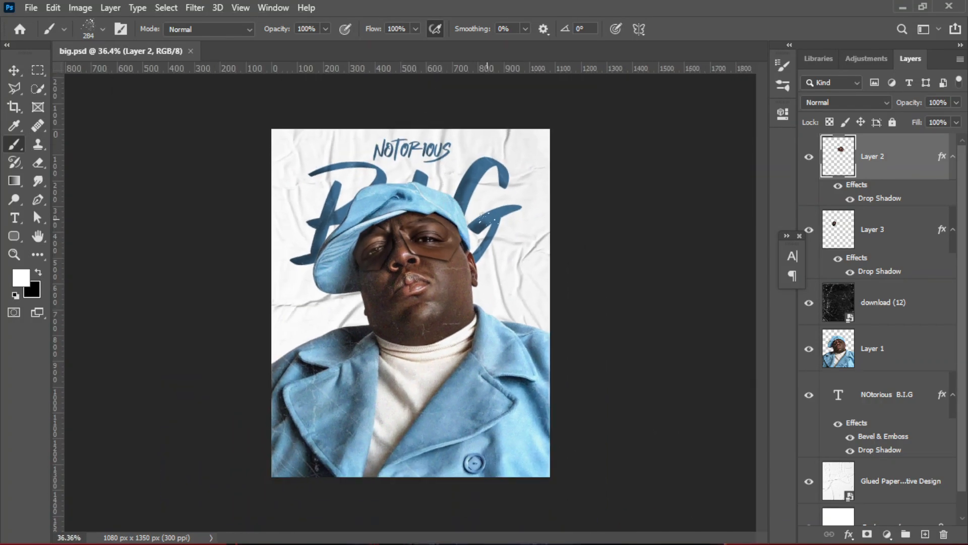
{"action": "scroll", "coordinate": [497, 228], "scroll_direction": "up", "scroll_amount": 2}
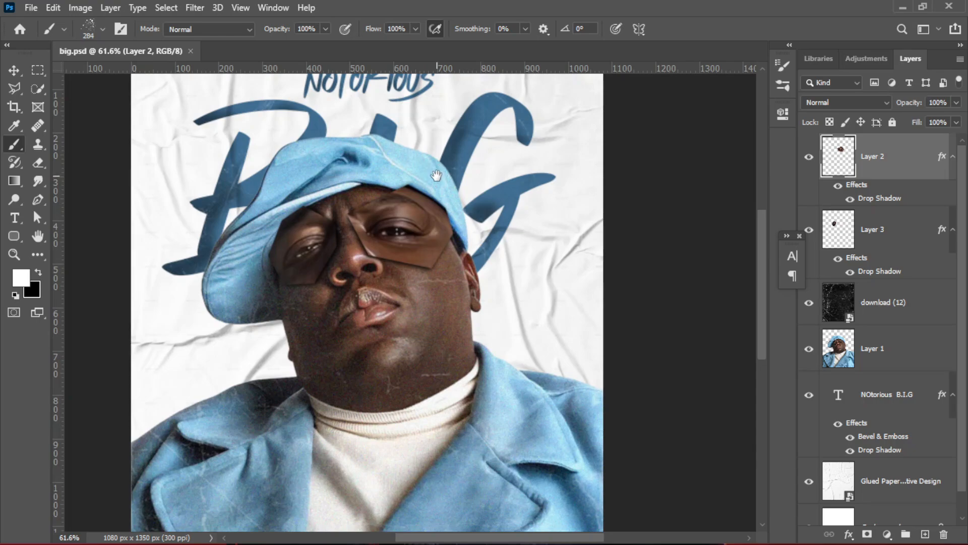
{"action": "left_click", "coordinate": [13, 70]}
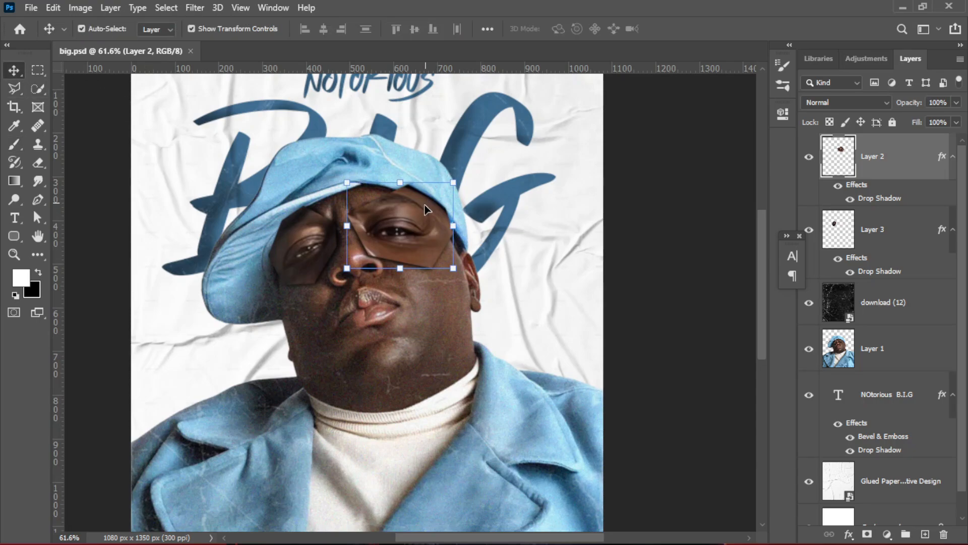
{"action": "scroll", "coordinate": [428, 222], "scroll_direction": "down", "scroll_amount": 1}
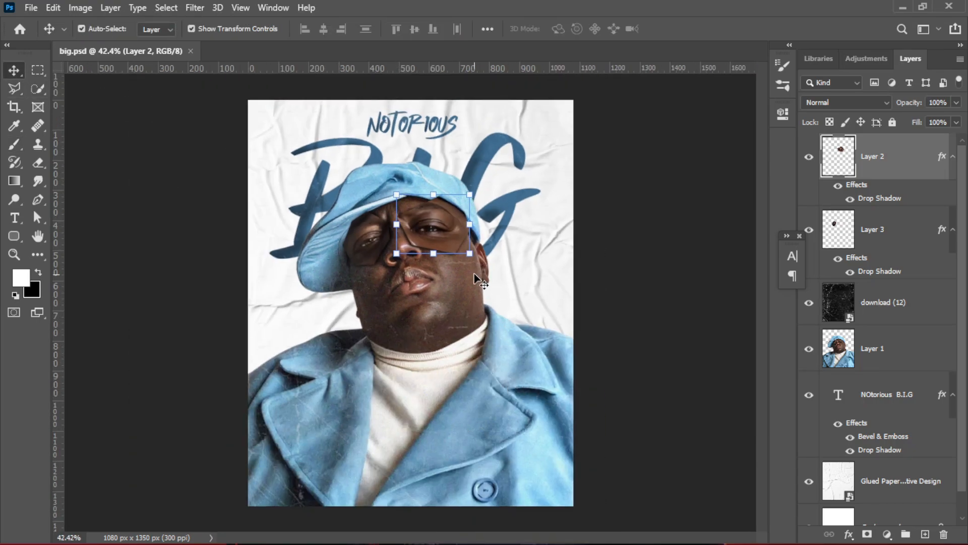
{"action": "scroll", "coordinate": [433, 247], "scroll_direction": "up", "scroll_amount": 3}
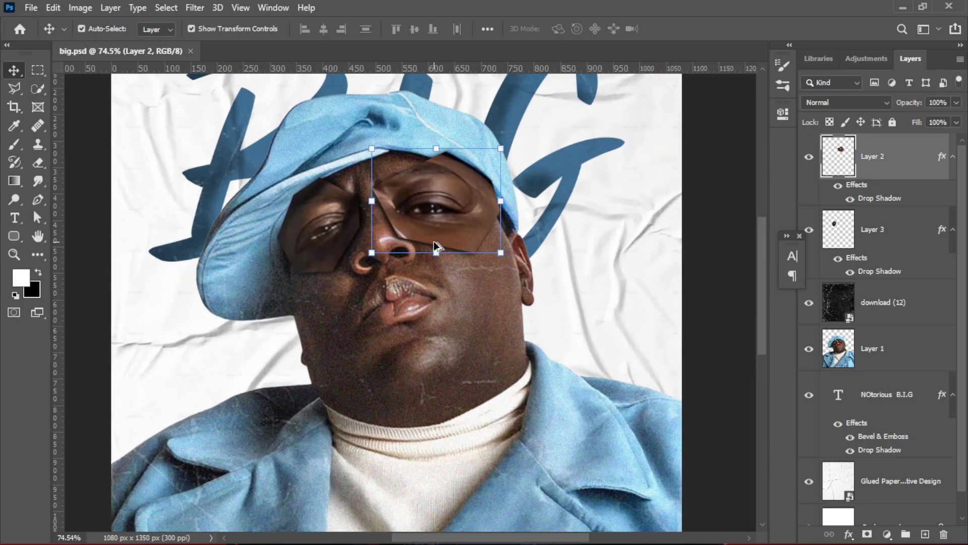
{"action": "scroll", "coordinate": [507, 268], "scroll_direction": "down", "scroll_amount": 1}
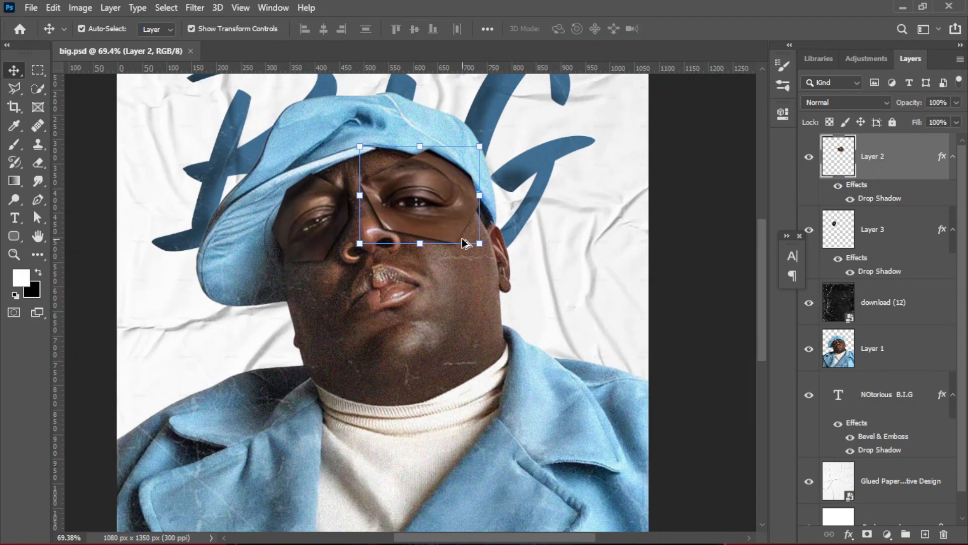
{"action": "scroll", "coordinate": [487, 231], "scroll_direction": "down", "scroll_amount": 2}
{"action": "left_click", "coordinate": [650, 235]}
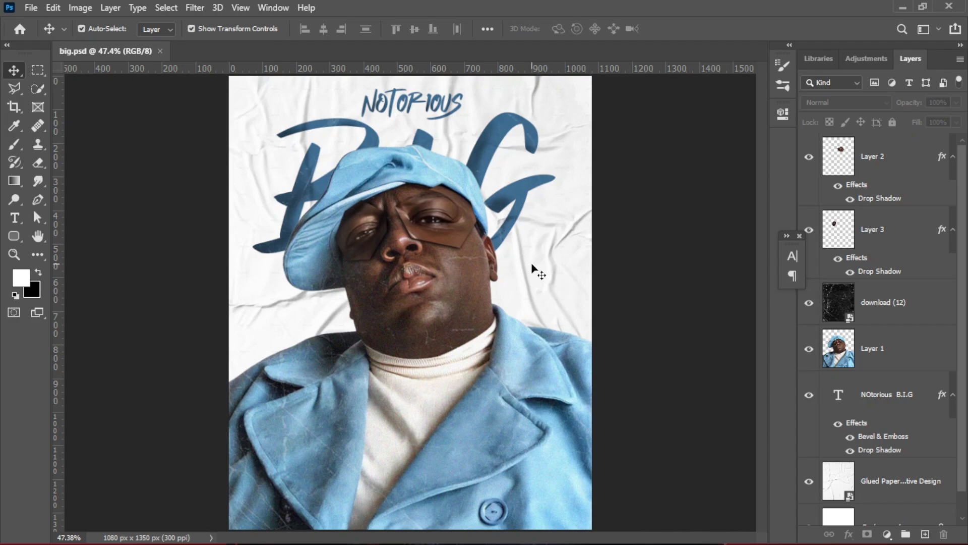
{"action": "scroll", "coordinate": [535, 270], "scroll_direction": "down", "scroll_amount": 1}
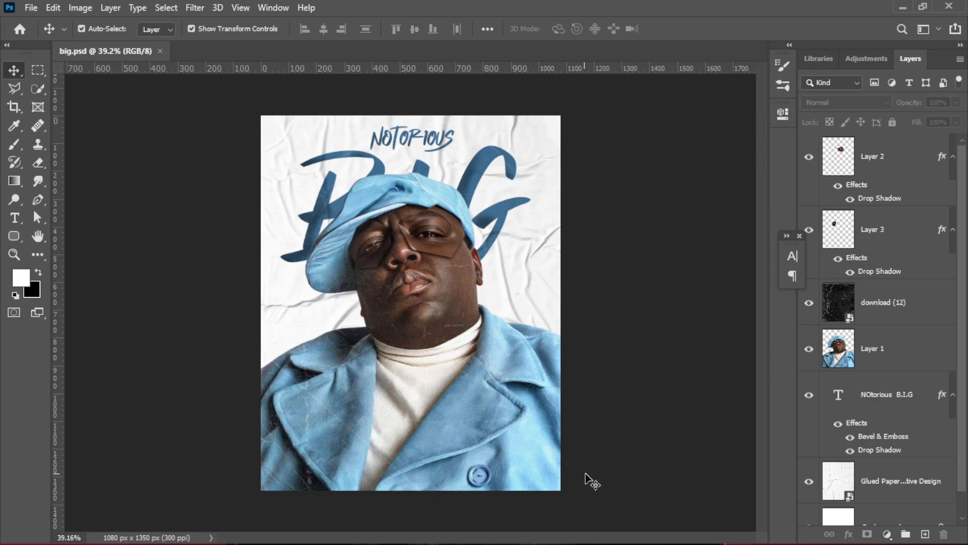
- Create a new 1080 x 1350 px document at 300 ppi with the instagram 4:5 preset and a white background
{"action": "left_click", "coordinate": [20, 29]}
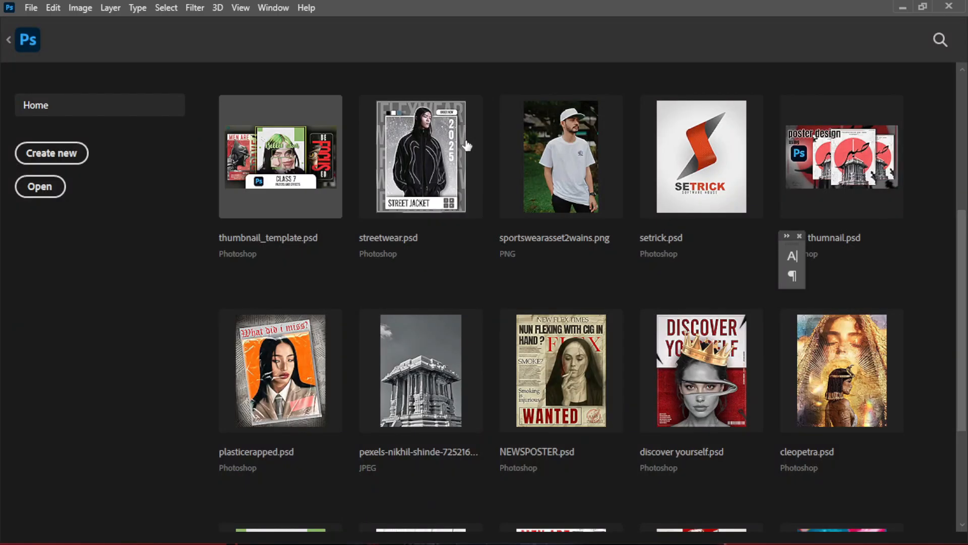
{"action": "key", "text": "ctrl+n"}
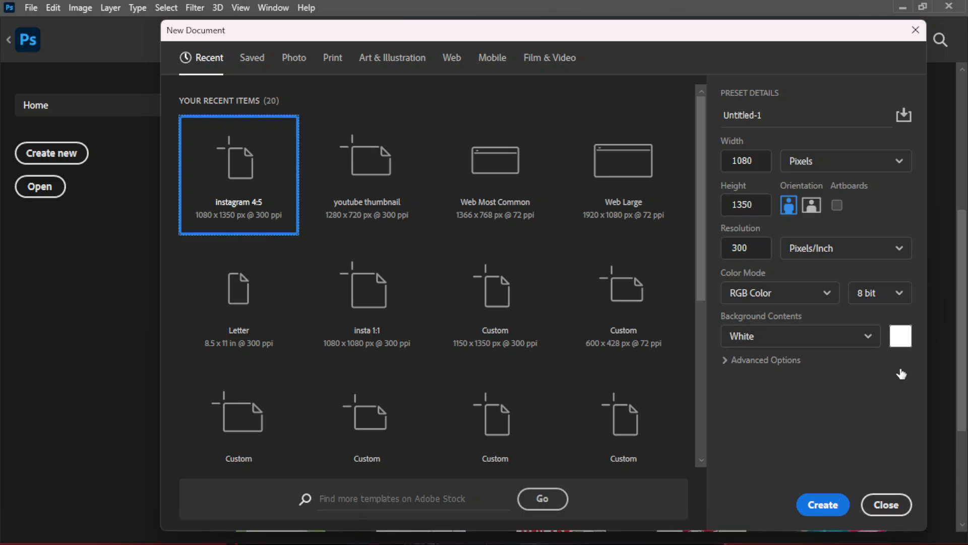
{"action": "left_click", "coordinate": [893, 337]}
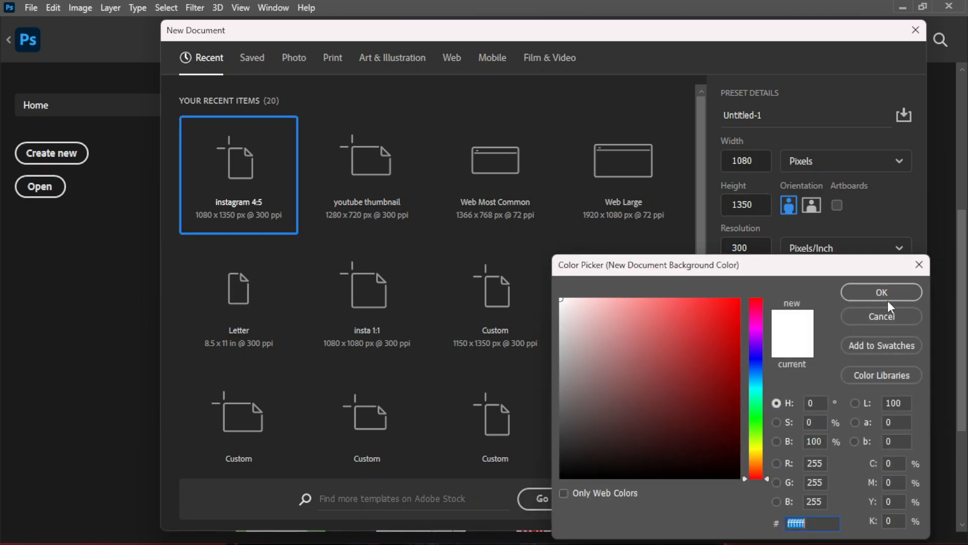
{"action": "left_click", "coordinate": [918, 266]}
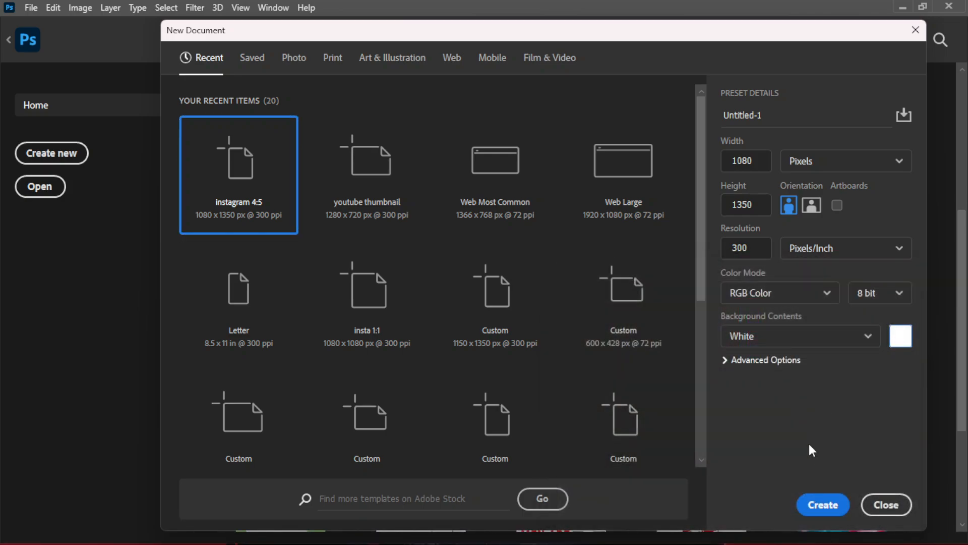
{"action": "left_click", "coordinate": [823, 504]}
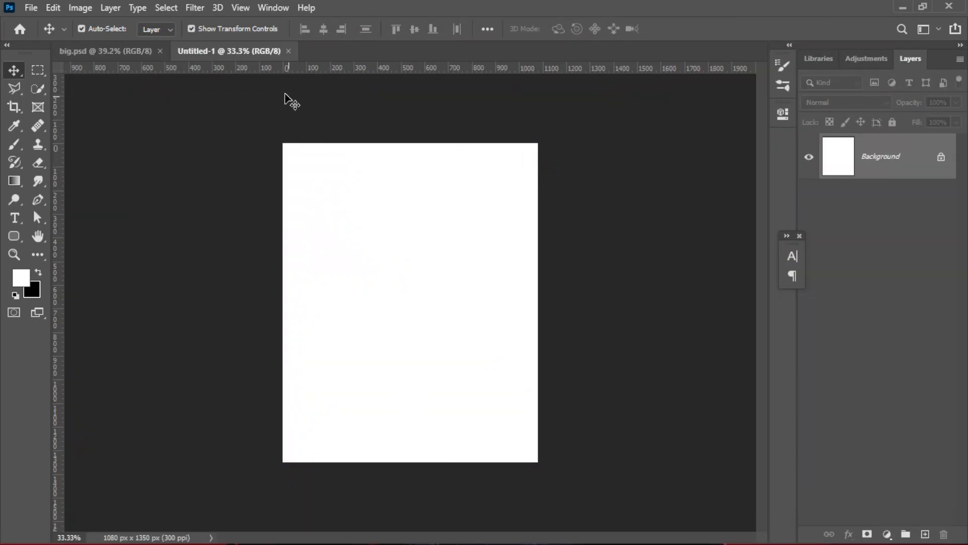
- Check the layer stack of big.psd, and place the paper texture download (4) from the Downloads folder into the new document
{"action": "left_click", "coordinate": [141, 50]}
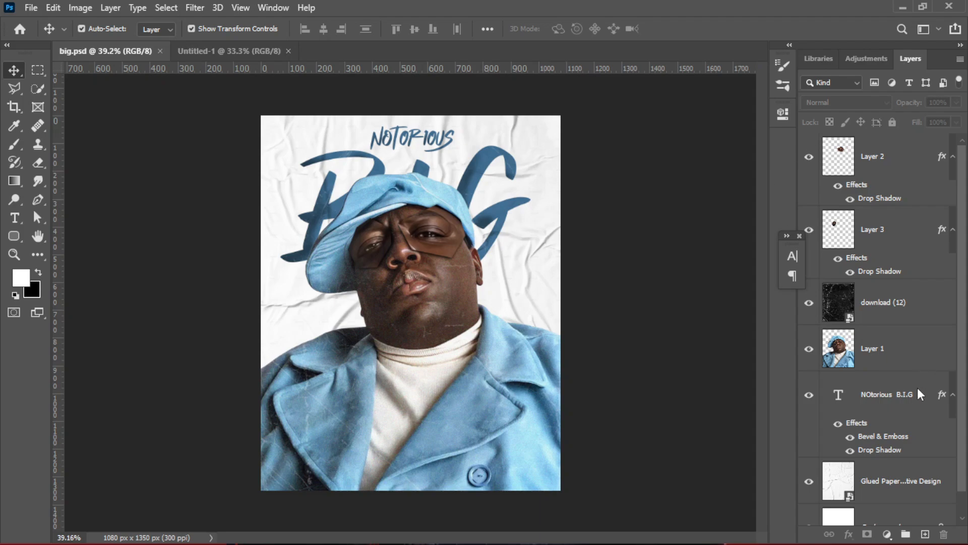
{"action": "scroll", "coordinate": [907, 428], "scroll_direction": "down", "scroll_amount": 1}
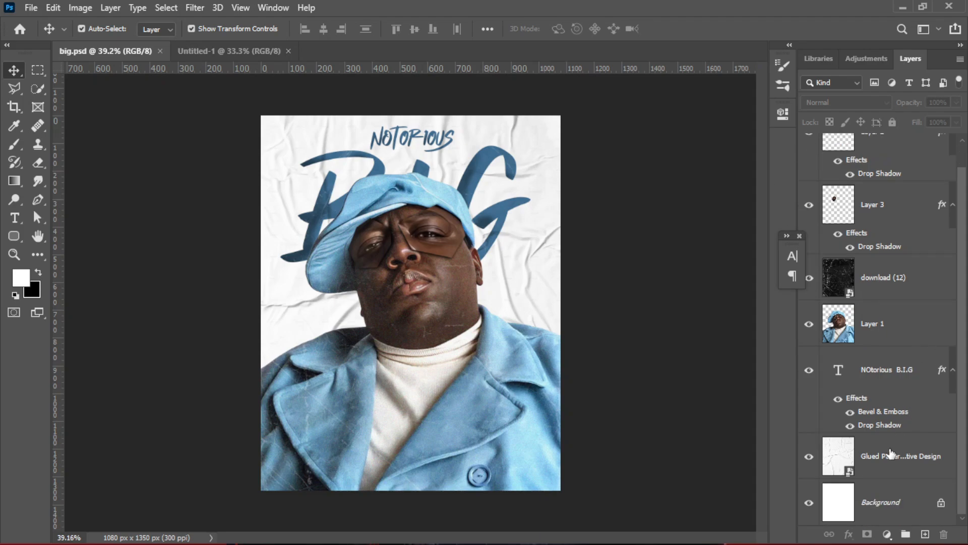
{"action": "left_click", "coordinate": [220, 49]}
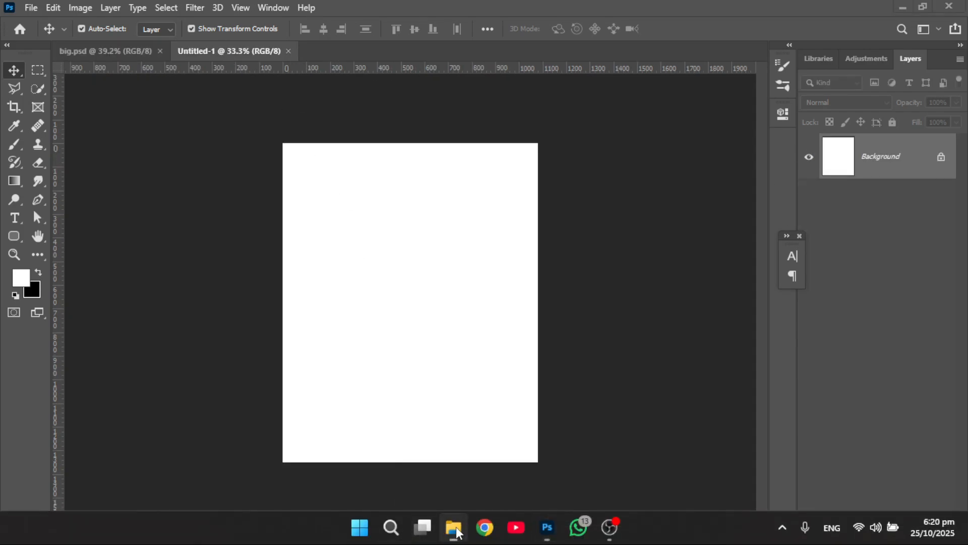
{"action": "left_click", "coordinate": [454, 527]}
{"action": "left_click", "coordinate": [75, 203]}
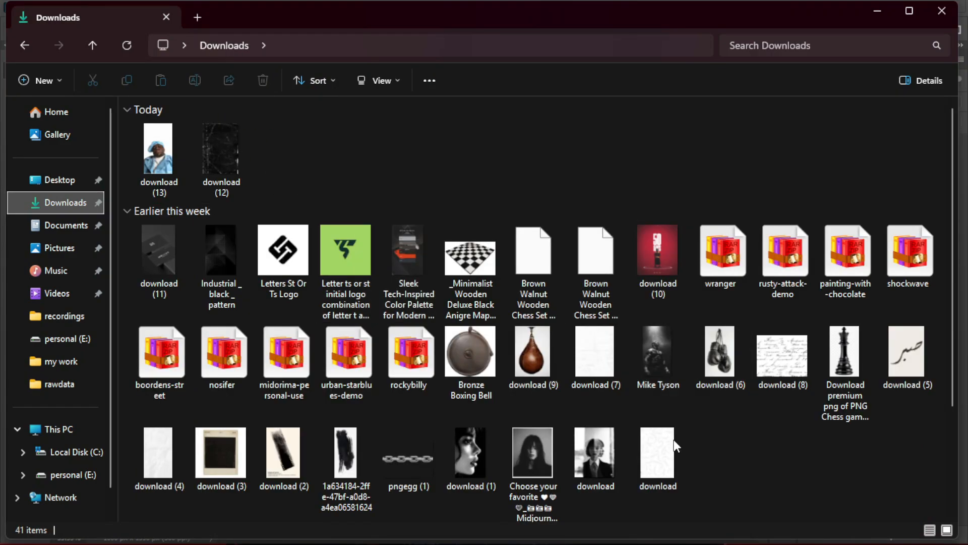
{"action": "left_click", "coordinate": [159, 459]}
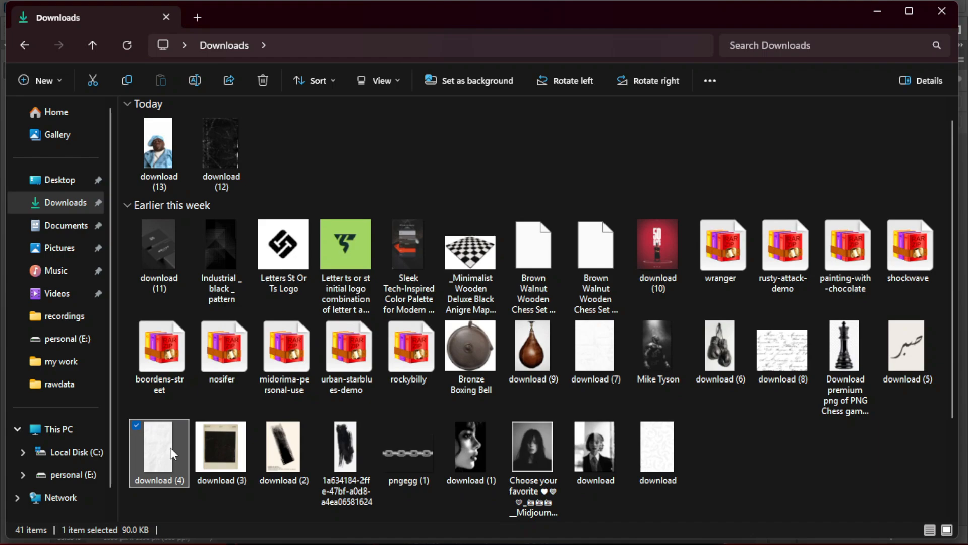
{"action": "left_click_drag", "start_coordinate": [165, 445], "coordinate": [459, 386]}
{"action": "scroll", "coordinate": [659, 358], "scroll_direction": "down", "scroll_amount": 3}
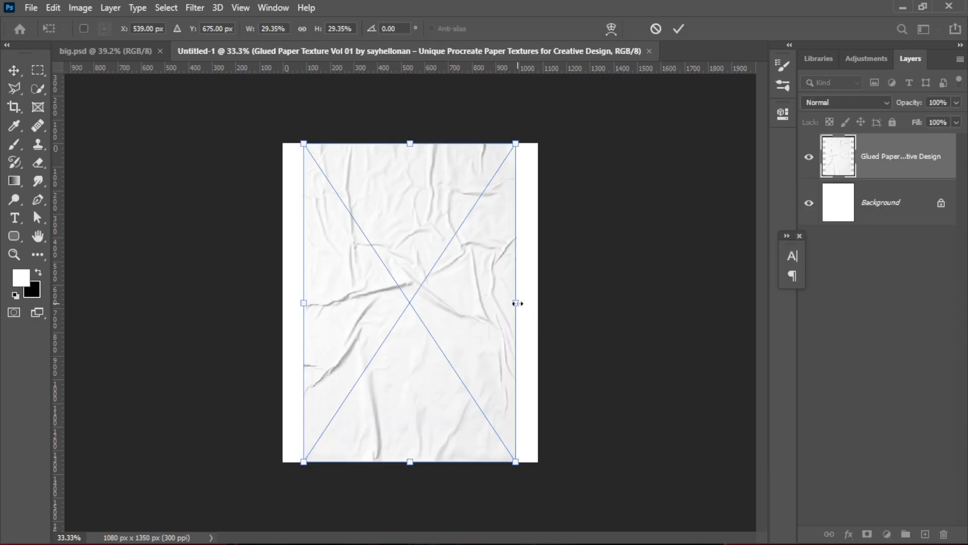
- Stretch the paper texture horizontally on both sides until it covers the full canvas width
{"action": "left_click_drag", "start_coordinate": [517, 303], "coordinate": [538, 303]}
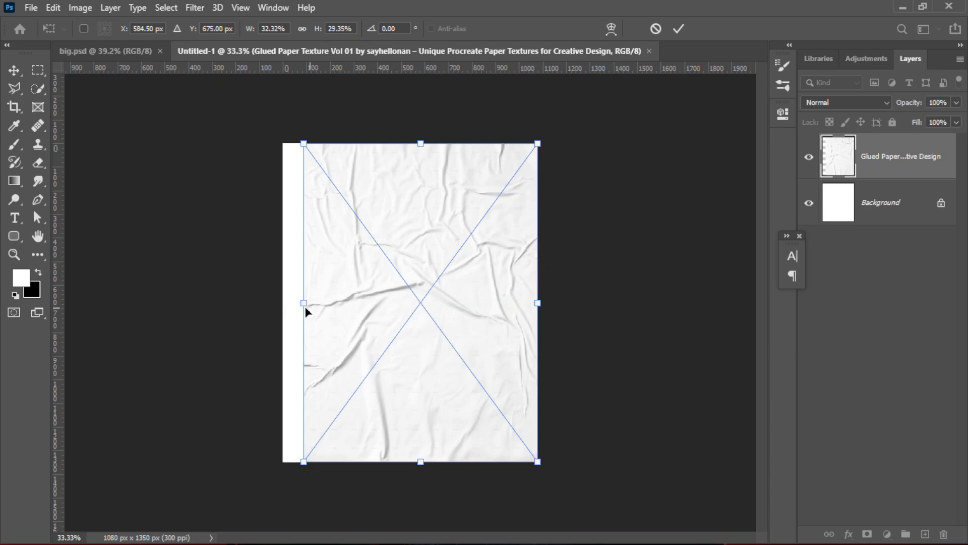
{"action": "left_click_drag", "start_coordinate": [303, 302], "coordinate": [283, 303]}
{"action": "left_click", "coordinate": [678, 29]}
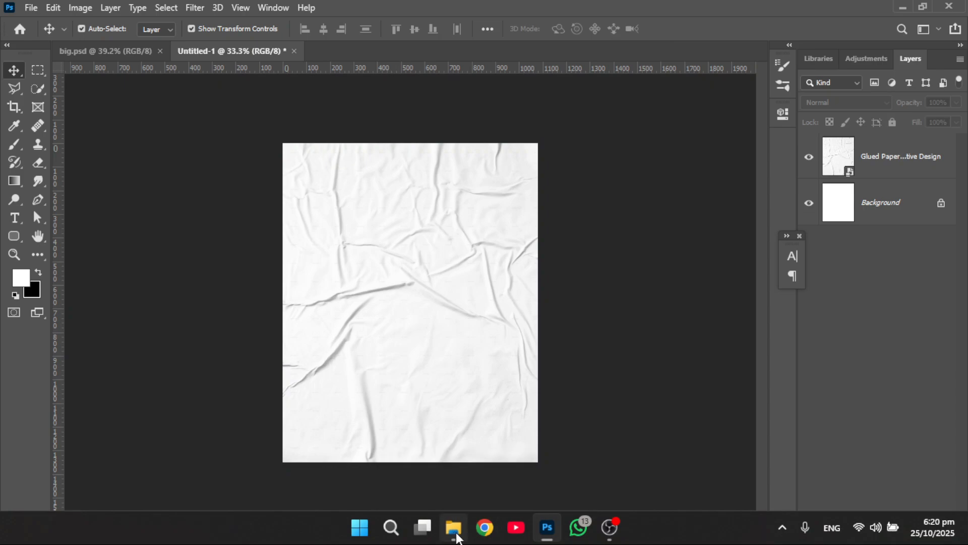
- Place the portrait image download (13) from the Downloads folder above the paper texture
{"action": "left_click", "coordinate": [454, 527]}
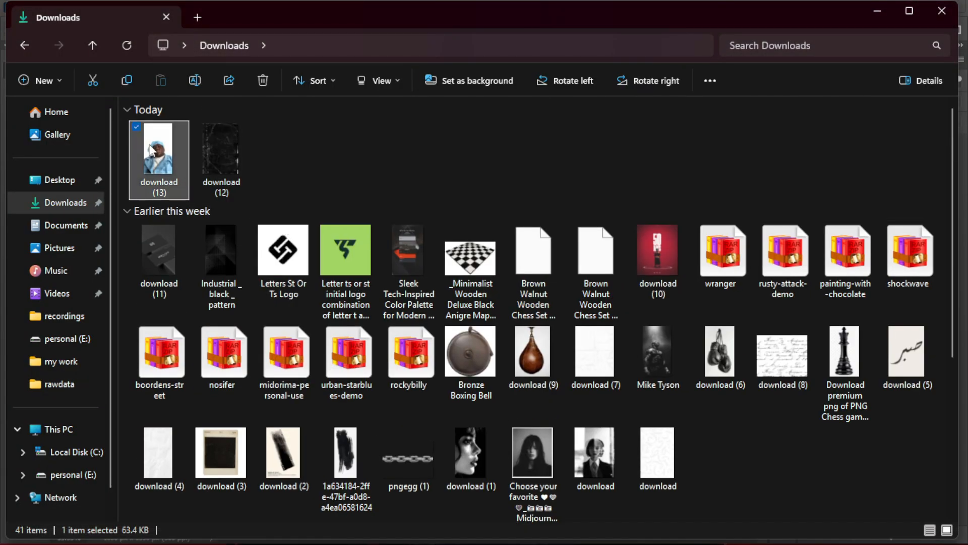
{"action": "left_click_drag", "start_coordinate": [184, 174], "coordinate": [452, 344]}
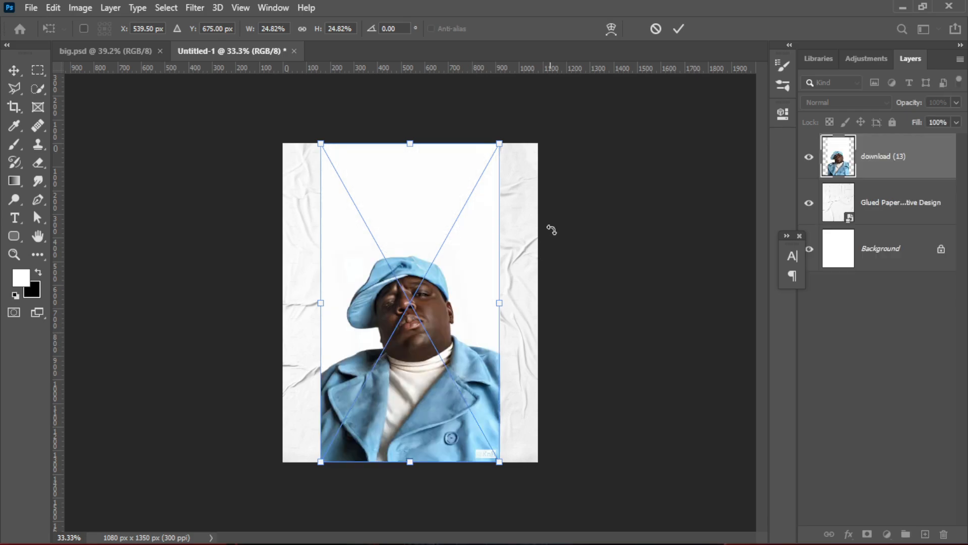
{"action": "left_click", "coordinate": [676, 35]}
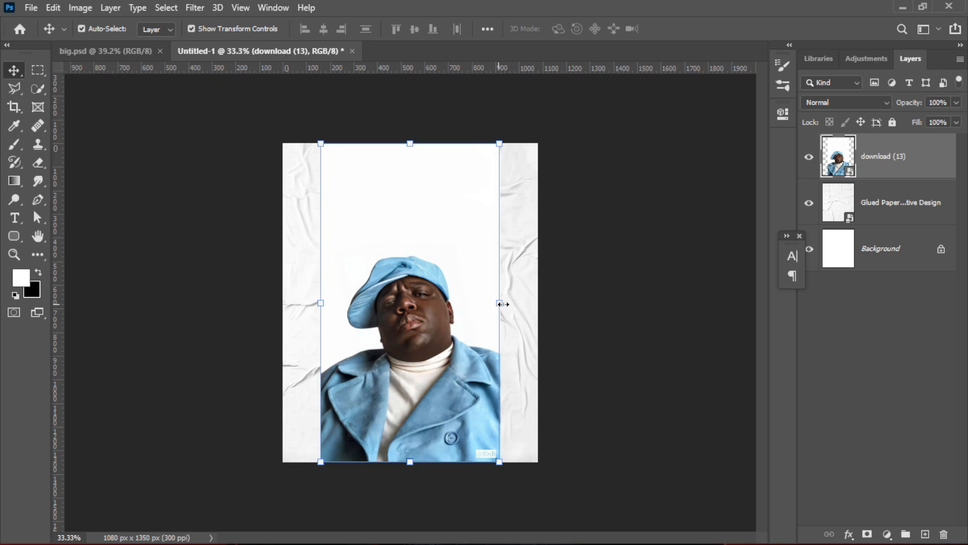
{"action": "left_click_drag", "start_coordinate": [503, 304], "coordinate": [538, 303]}
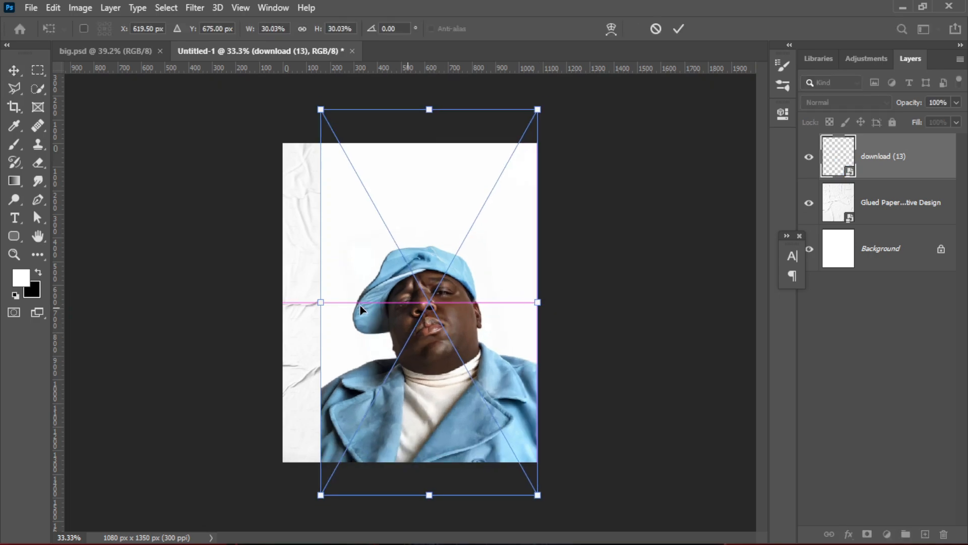
{"action": "left_click_drag", "start_coordinate": [321, 302], "coordinate": [283, 309]}
{"action": "left_click_drag", "start_coordinate": [393, 328], "coordinate": [392, 295]}
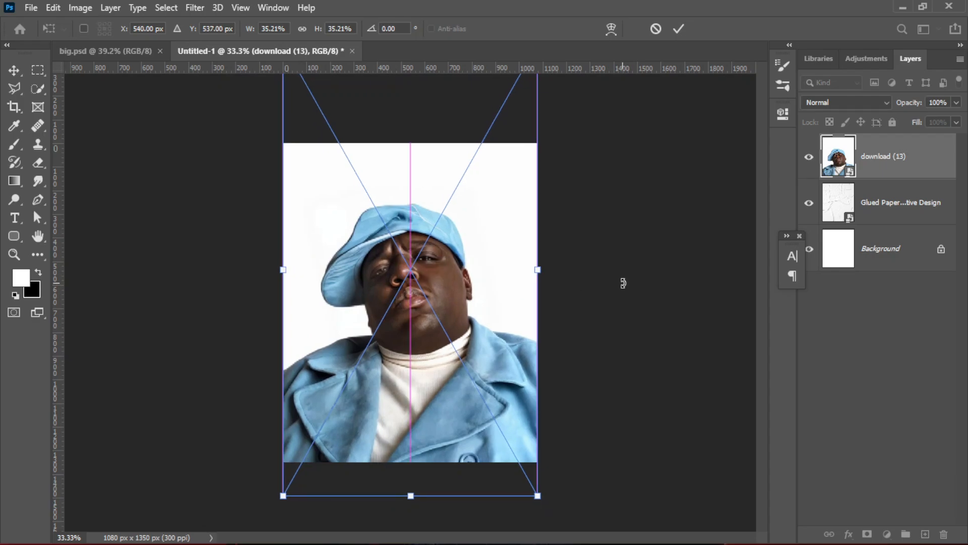
{"action": "left_click", "coordinate": [126, 49]}
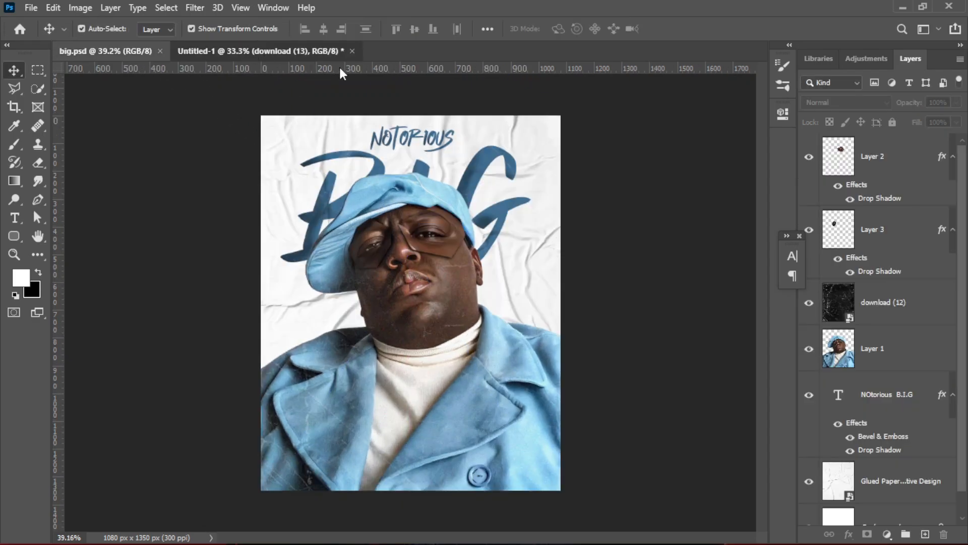
{"action": "left_click", "coordinate": [632, 252]}
{"action": "left_click", "coordinate": [463, 281]}
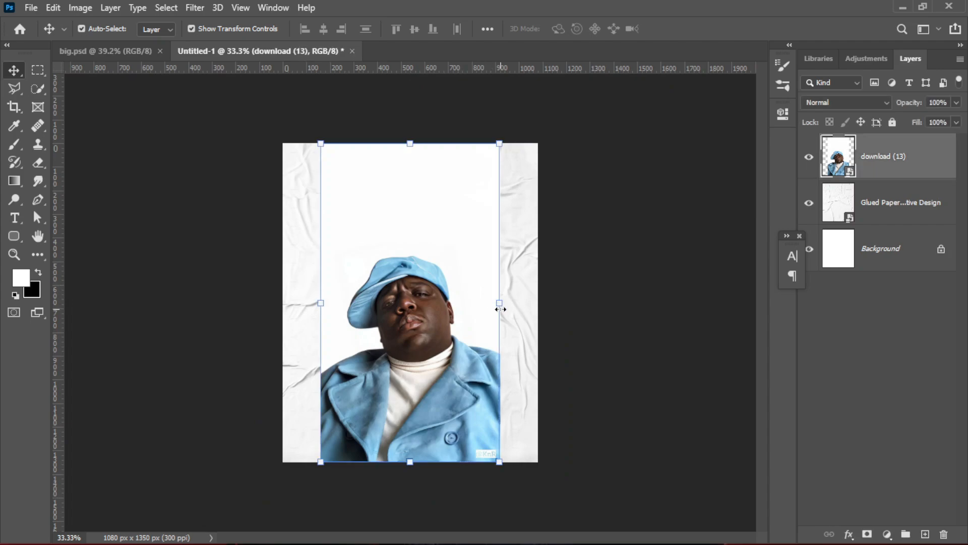
- Scale the portrait proportionally to 35.21% so it spans the canvas width, and move it up to Y 507 px
{"action": "mouse_move", "coordinate": [516, 301]}
{"action": "left_mouse_down"}
{"action": "mouse_move", "coordinate": [534, 302]}
{"action": "mouse_move", "coordinate": [522, 302]}
{"action": "left_mouse_up"}
{"action": "left_click_drag", "start_coordinate": [320, 302], "coordinate": [282, 302]}
{"action": "left_click_drag", "start_coordinate": [435, 323], "coordinate": [439, 281]}
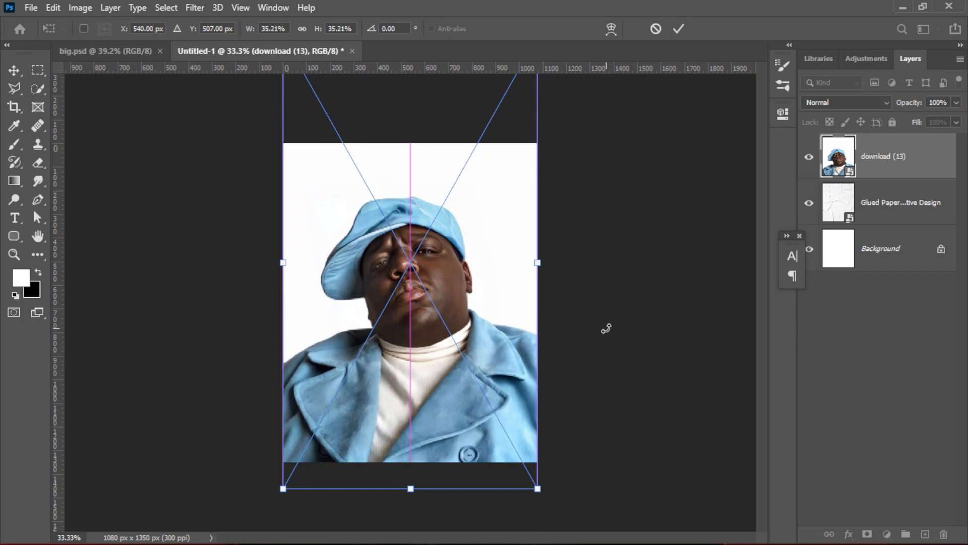
{"action": "key", "text": "Return"}
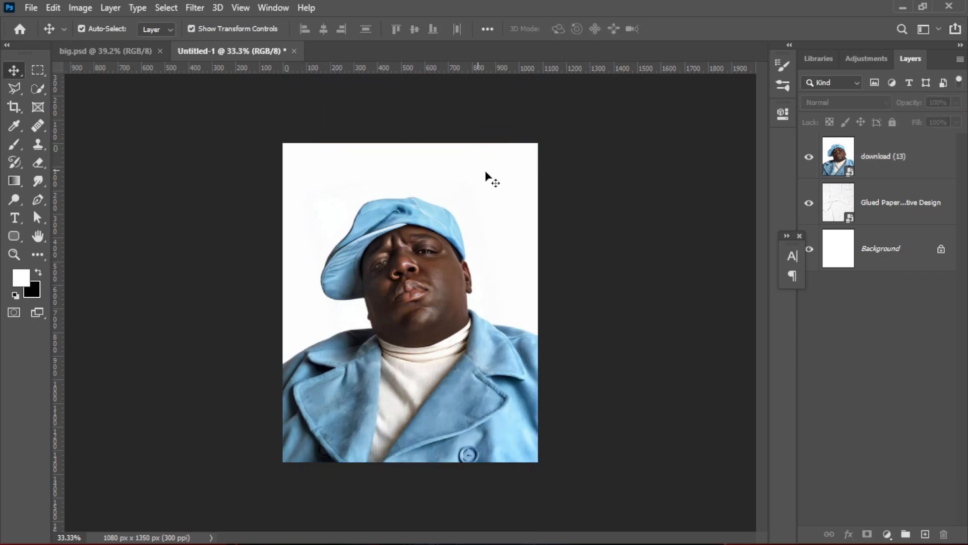
- Cut the man out onto a new layer using Select Subject, and delete the original download (13) layer
{"action": "left_click", "coordinate": [444, 305]}
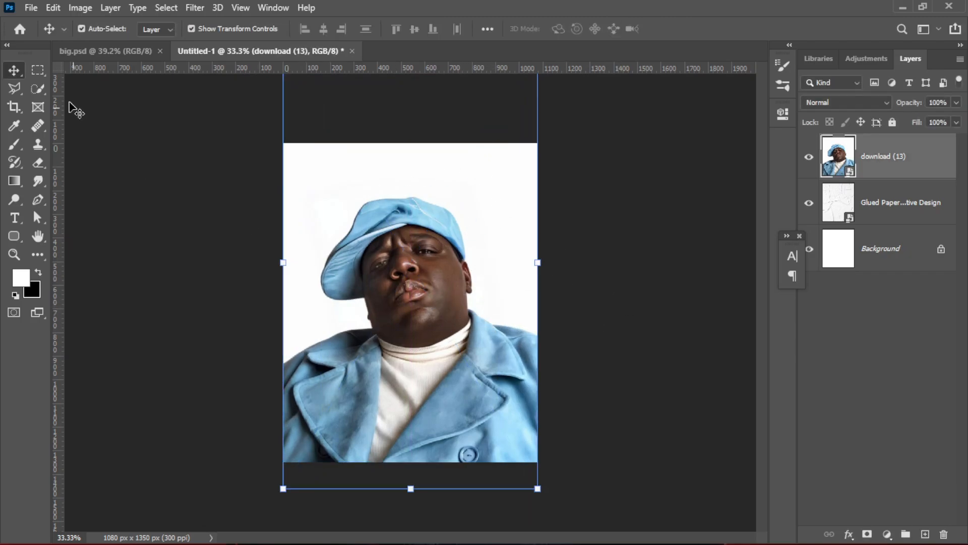
{"action": "left_click", "coordinate": [40, 89]}
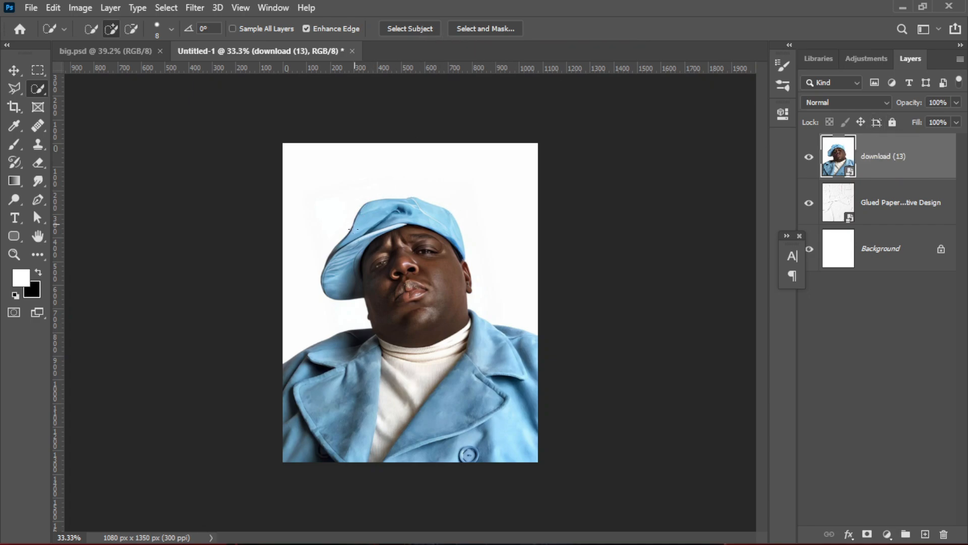
{"action": "left_click", "coordinate": [425, 28]}
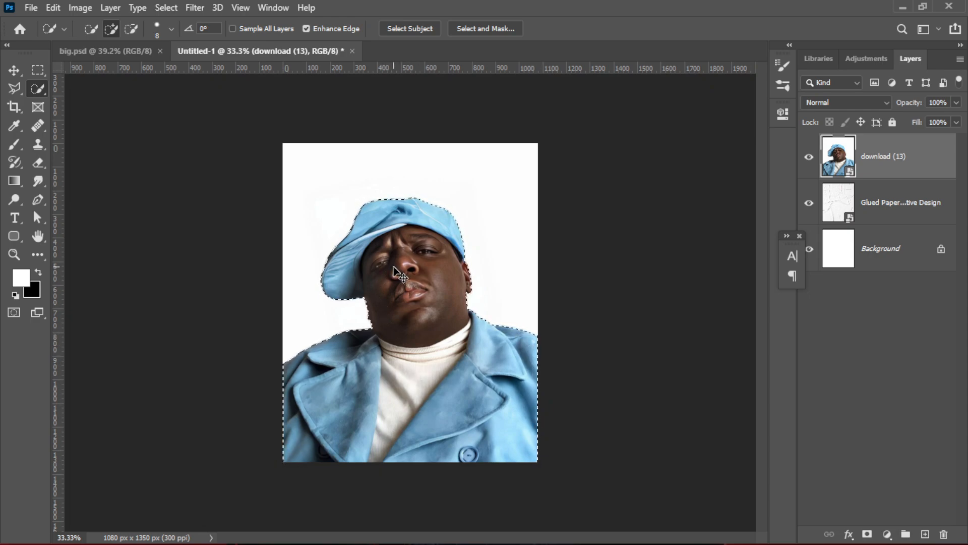
{"action": "key", "text": "ctrl+j"}
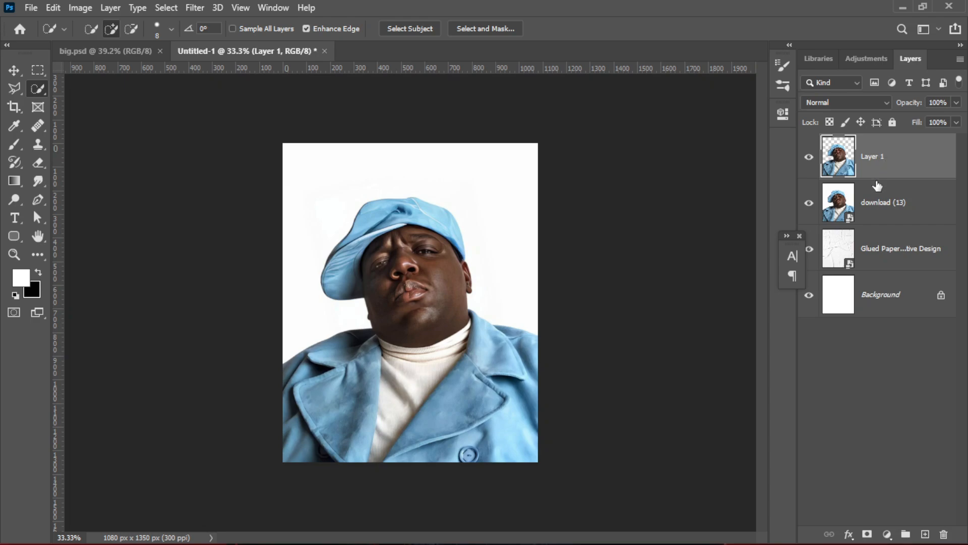
{"action": "left_click", "coordinate": [882, 208]}
{"action": "key", "text": "Delete"}
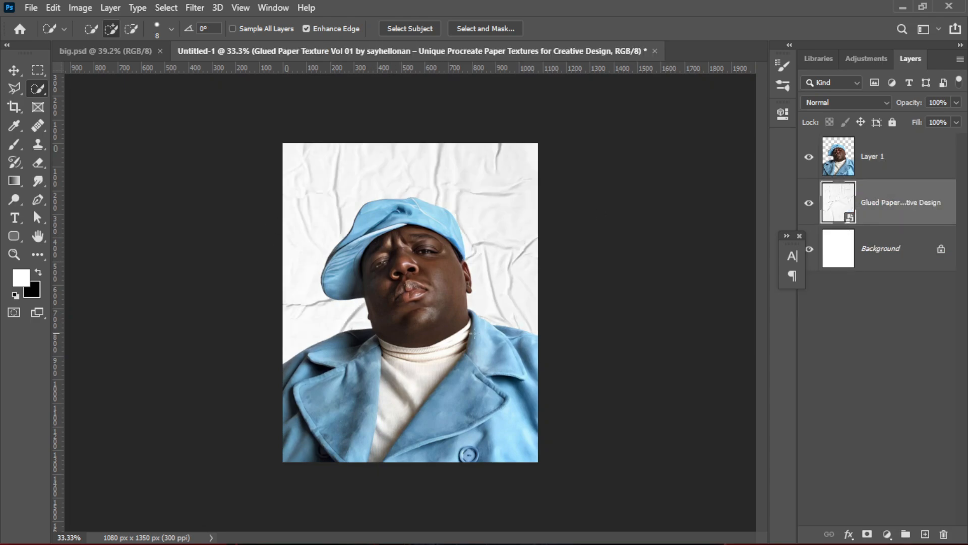
- Examine the eye cut-outs in the finished big.psd poster as a reference, and return to Untitled-1 with Layer 1 active
{"action": "left_click", "coordinate": [905, 161]}
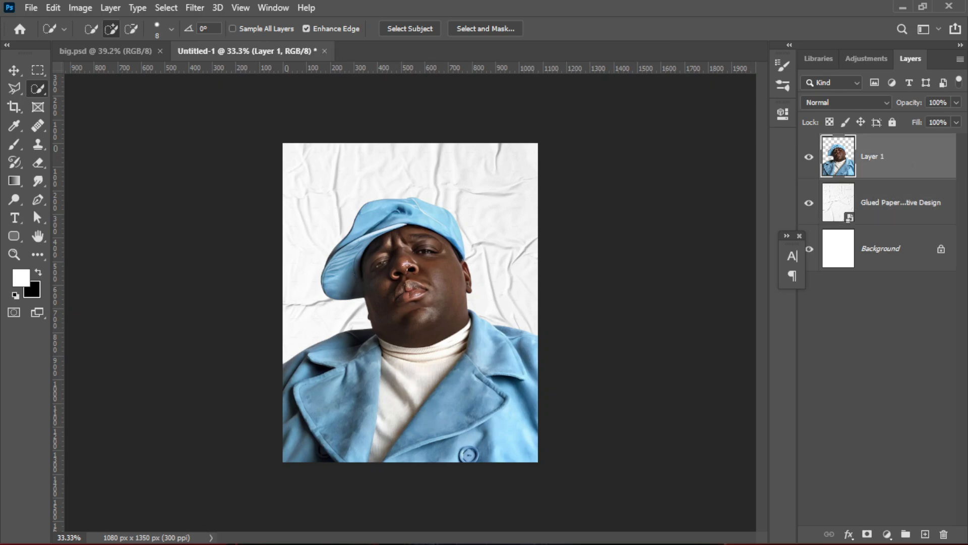
{"action": "left_click", "coordinate": [105, 51]}
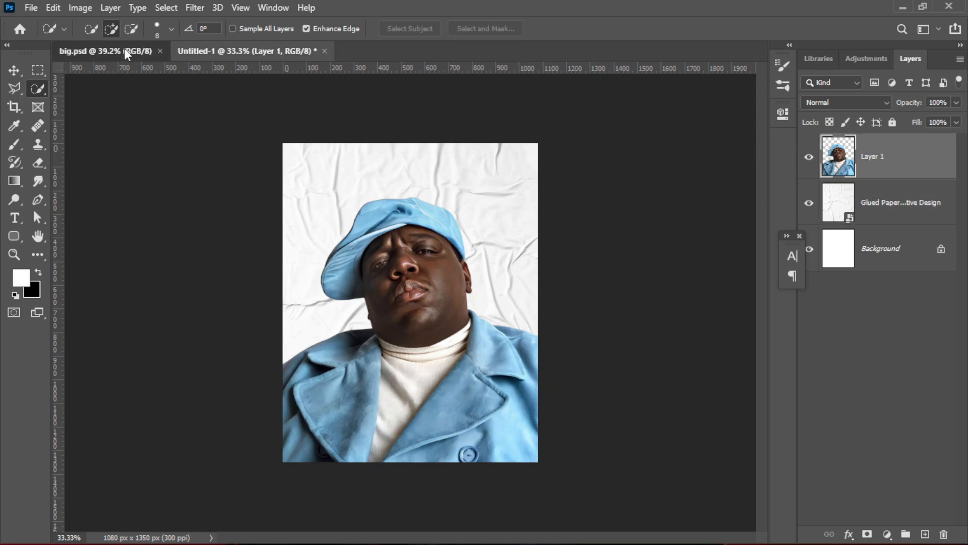
{"action": "scroll", "coordinate": [448, 253], "scroll_direction": "up", "scroll_amount": 5}
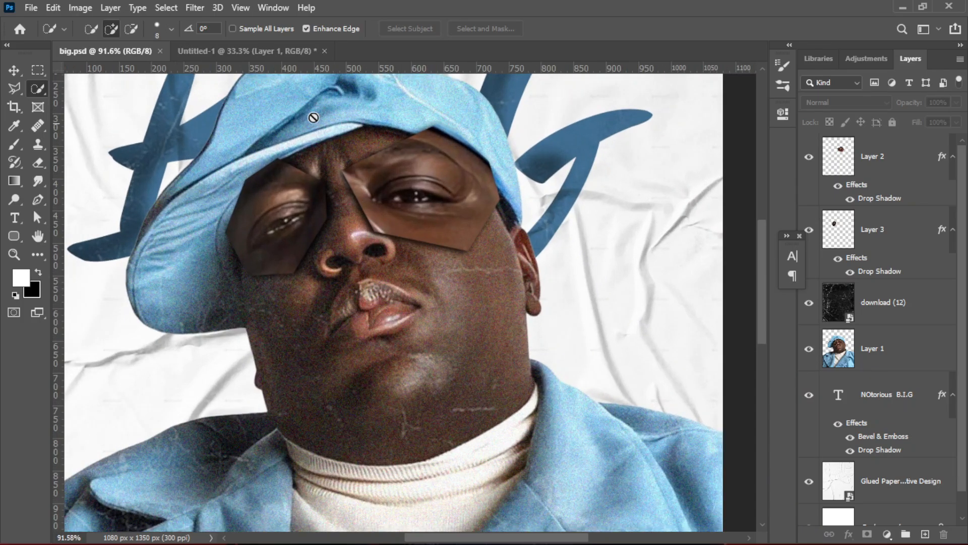
{"action": "left_click", "coordinate": [283, 49]}
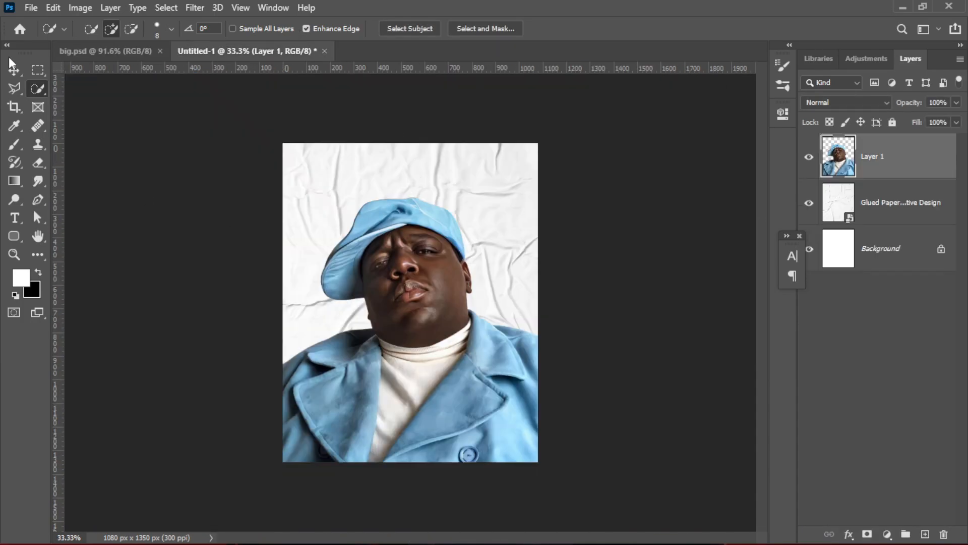
- Outline the image-right eye and eyebrow on Layer 1 with the Polygonal Lasso and copy the selection to a new layer
{"action": "left_click", "coordinate": [19, 88]}
{"action": "right_click", "coordinate": [19, 87]}
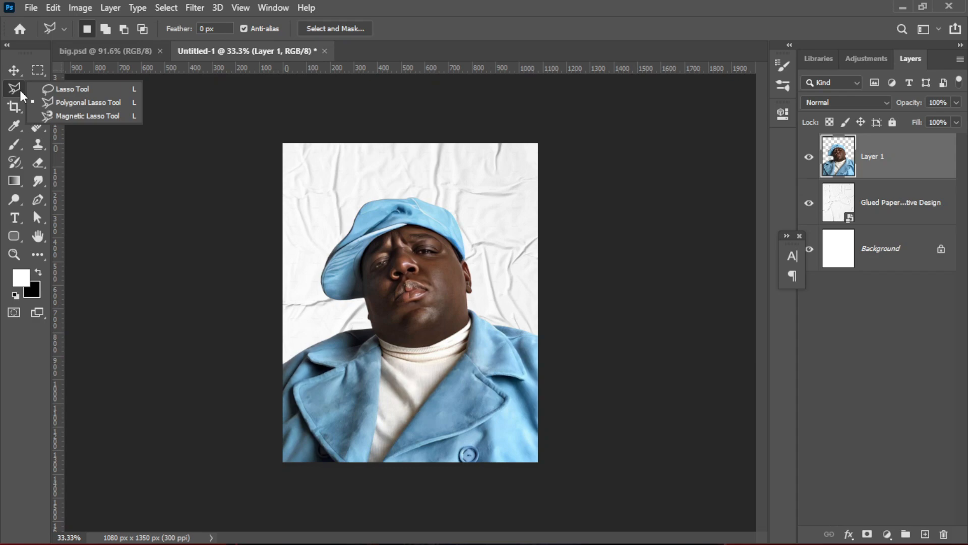
{"action": "left_click", "coordinate": [67, 104]}
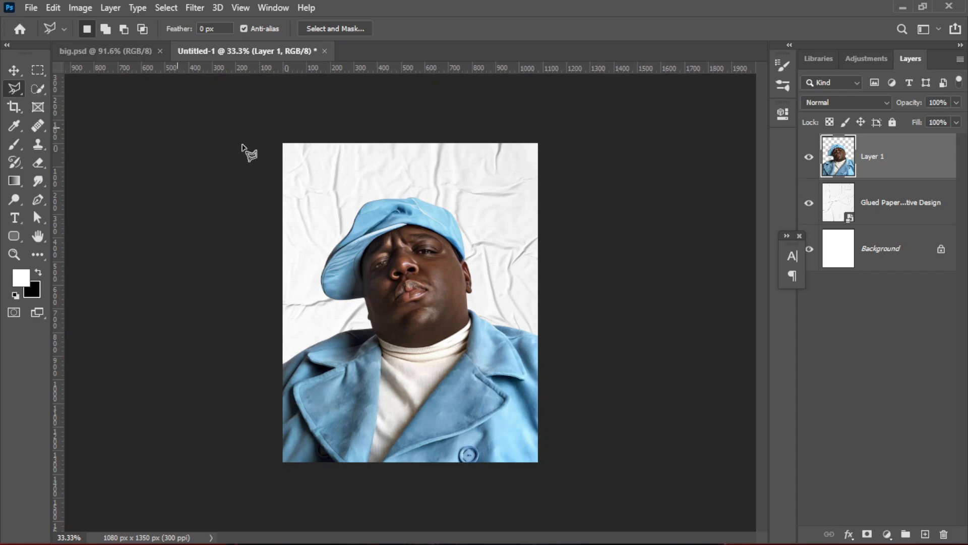
{"action": "scroll", "coordinate": [419, 287], "scroll_direction": "up", "scroll_amount": 4}
{"action": "scroll", "coordinate": [419, 287], "scroll_direction": "up", "scroll_amount": 4}
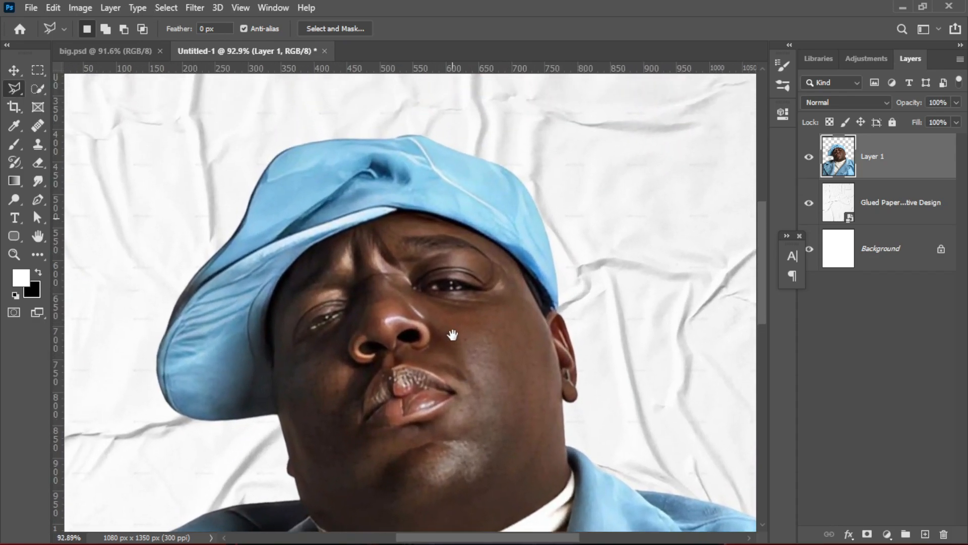
{"action": "left_click", "coordinate": [394, 242]}
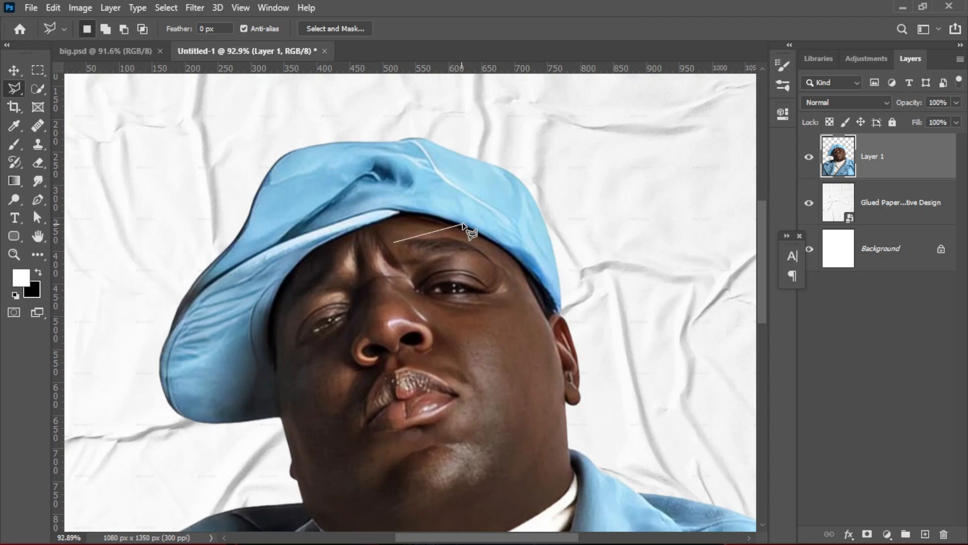
{"action": "left_click", "coordinate": [473, 220]}
{"action": "left_click", "coordinate": [544, 280]}
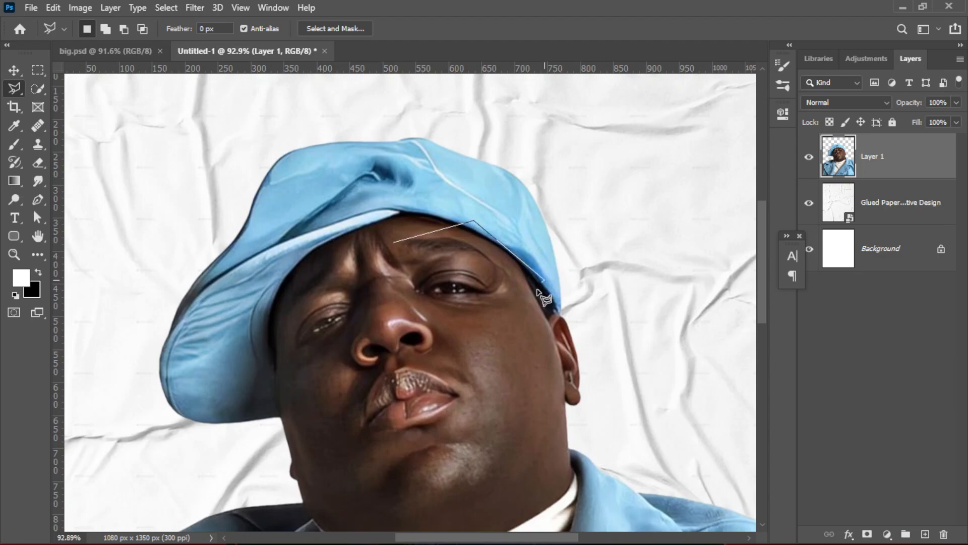
{"action": "left_click", "coordinate": [492, 327]}
{"action": "left_click", "coordinate": [404, 305]}
{"action": "left_click", "coordinate": [396, 242]}
{"action": "key", "text": "ctrl+j"}
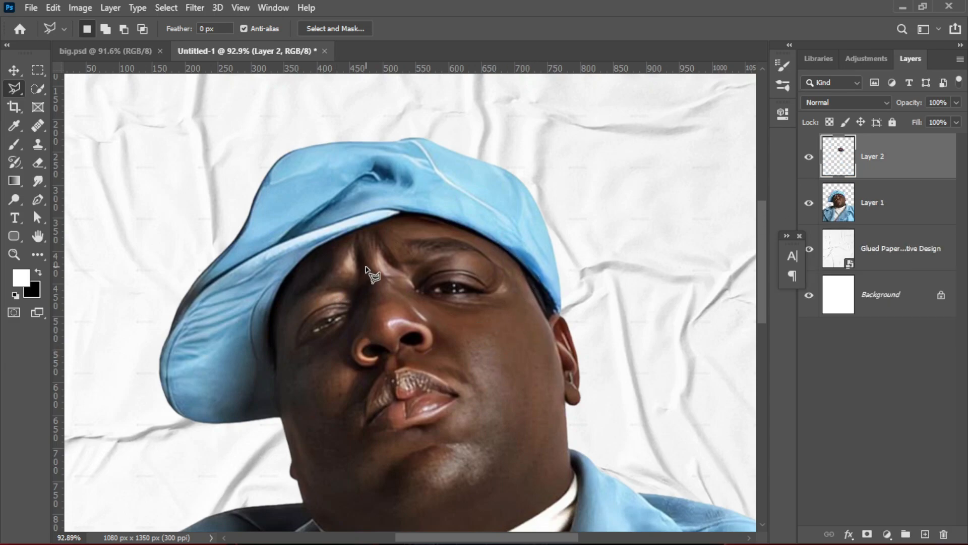
- Outline the image-left eye beneath the cap brim on Layer 1 with the Polygonal Lasso and copy it to its own layer
{"action": "left_click", "coordinate": [876, 211]}
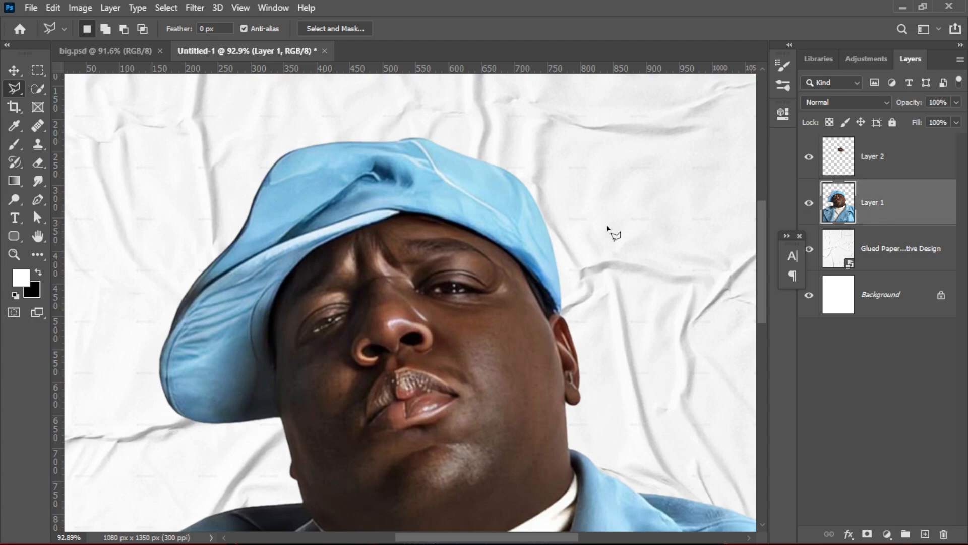
{"action": "left_click", "coordinate": [316, 264]}
{"action": "left_click", "coordinate": [261, 302]}
{"action": "left_click", "coordinate": [268, 363]}
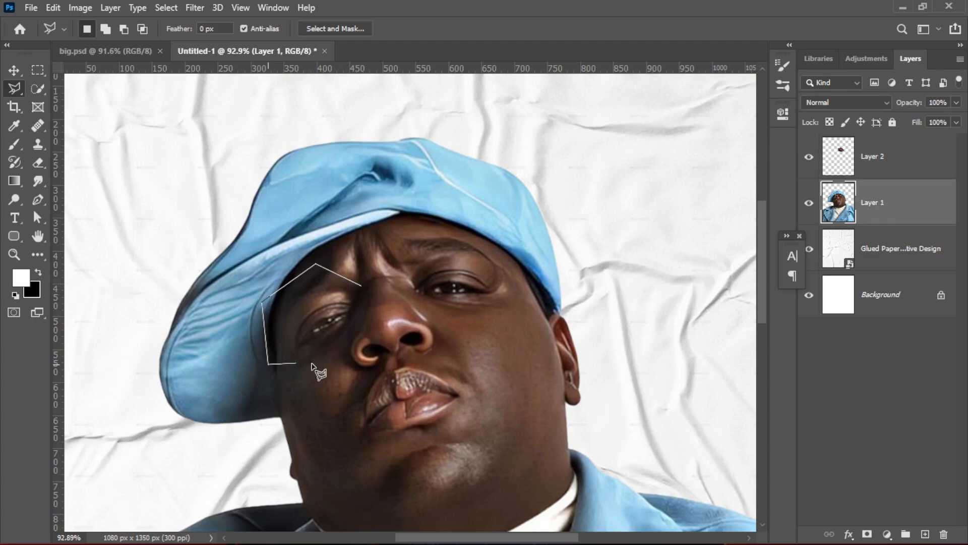
{"action": "left_click", "coordinate": [339, 367]}
{"action": "left_click", "coordinate": [373, 305]}
{"action": "left_click", "coordinate": [362, 286]}
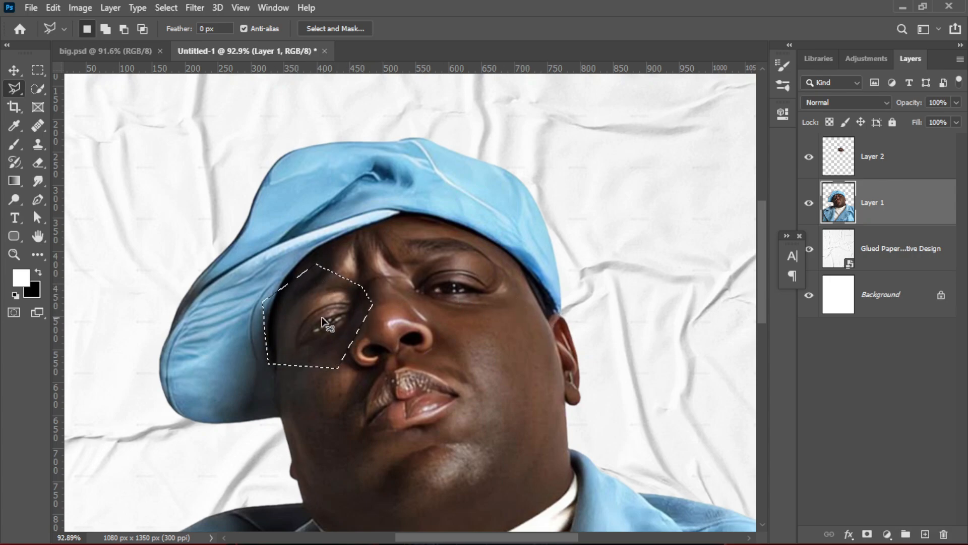
{"action": "key", "text": "ctrl+shift+alt+n"}
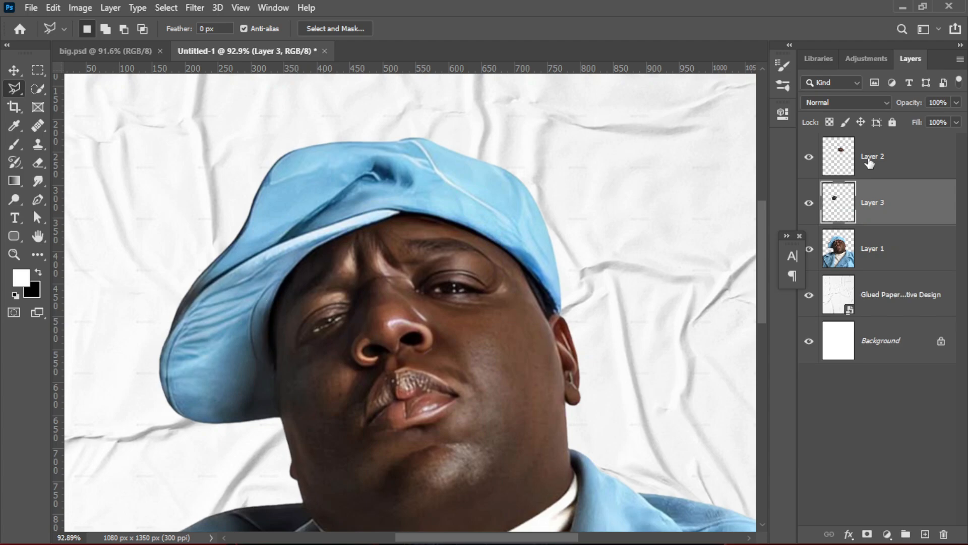
- Enlarge the image-left eye patch on Layer 3 to 117.65% width and 117.39% height, centred at X 390 px, Y 487.5 px
{"action": "left_click", "coordinate": [13, 73]}
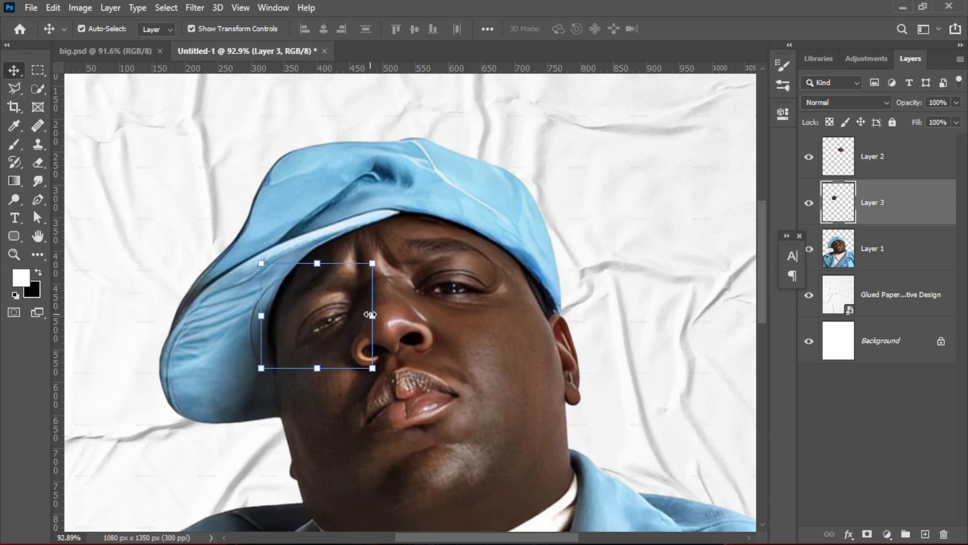
{"action": "left_click", "coordinate": [126, 51]}
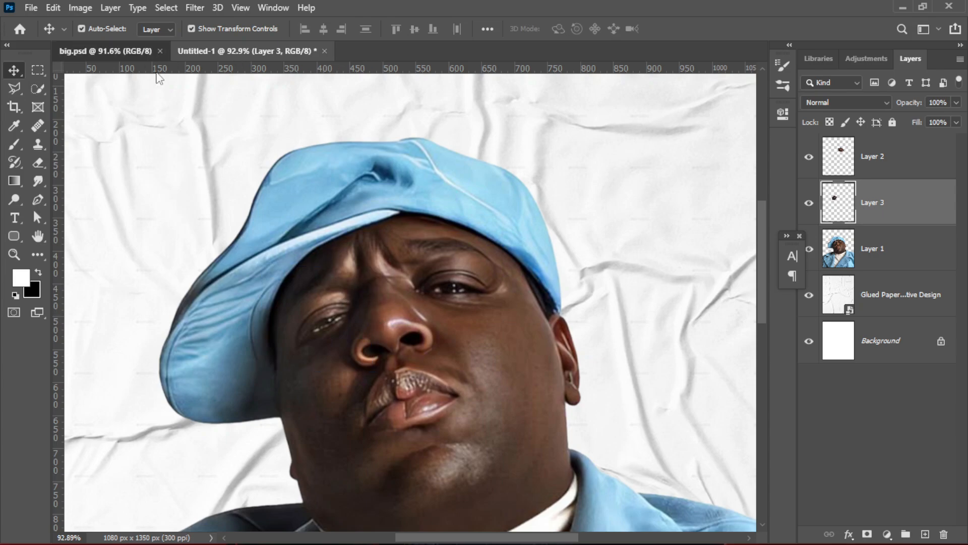
{"action": "left_click", "coordinate": [237, 51]}
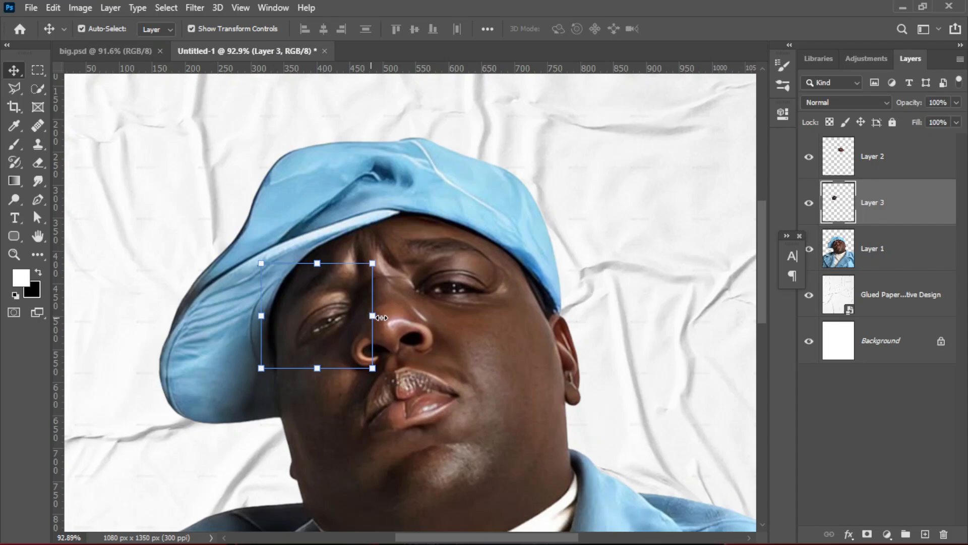
{"action": "left_click_drag", "start_coordinate": [381, 317], "coordinate": [323, 317]}
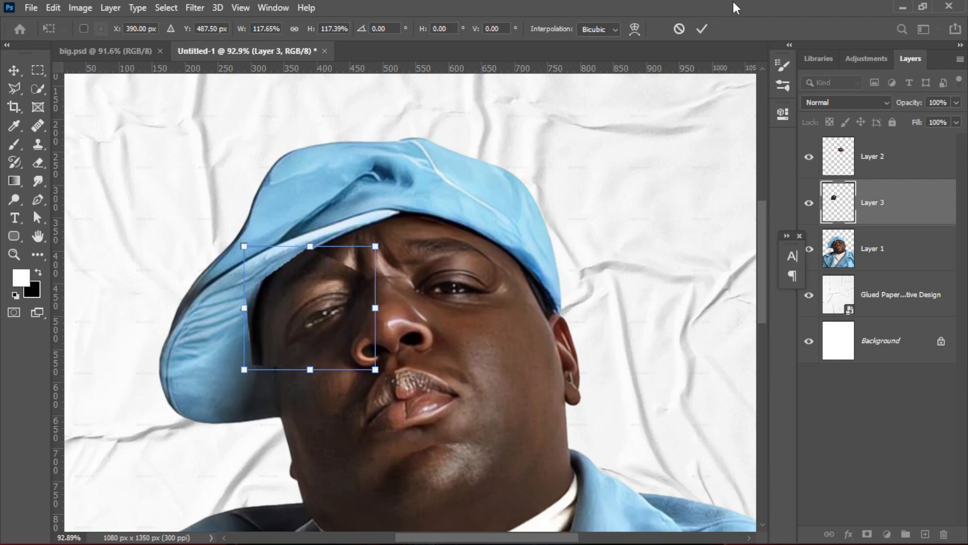
{"action": "left_click", "coordinate": [702, 28]}
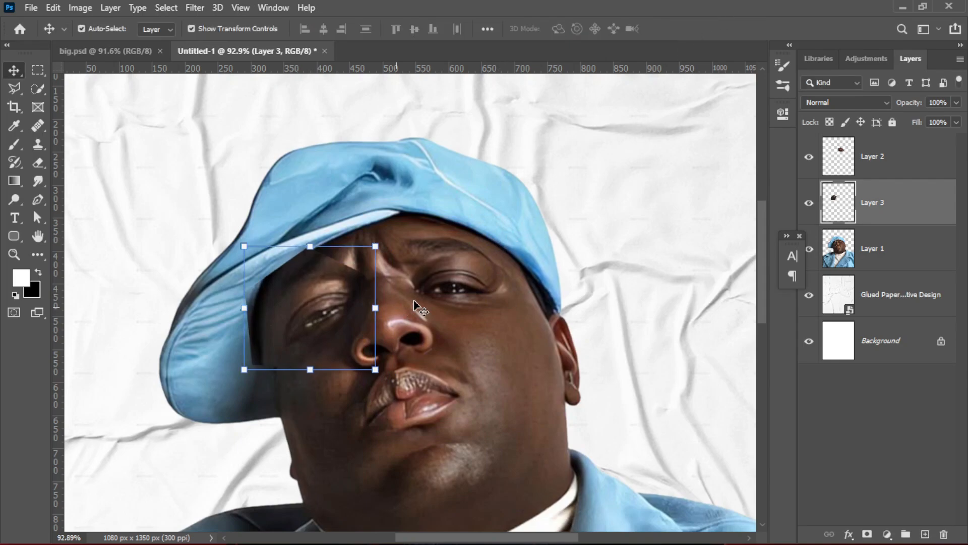
- Enlarge the image-right eye patch on Layer 2 to 115.65% width and 118.90% height, centred at X 639 px, Y 442.5 px
{"action": "left_click", "coordinate": [935, 173]}
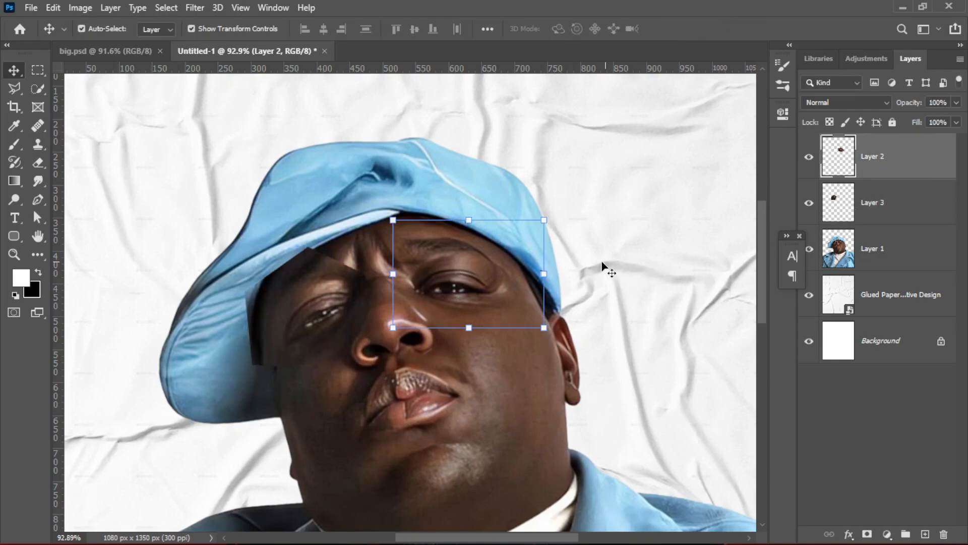
{"action": "mouse_move", "coordinate": [558, 271]}
{"action": "left_mouse_down"}
{"action": "mouse_move", "coordinate": [577, 271]}
{"action": "mouse_move", "coordinate": [561, 274]}
{"action": "left_mouse_up"}
{"action": "left_click_drag", "start_coordinate": [393, 334], "coordinate": [387, 342]}
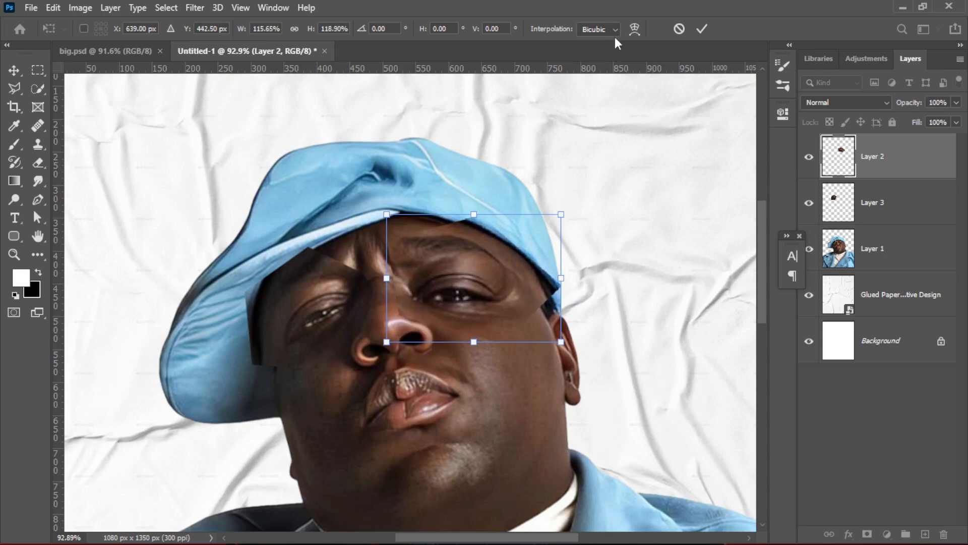
{"action": "left_click", "coordinate": [704, 29]}
{"action": "left_click", "coordinate": [604, 217]}
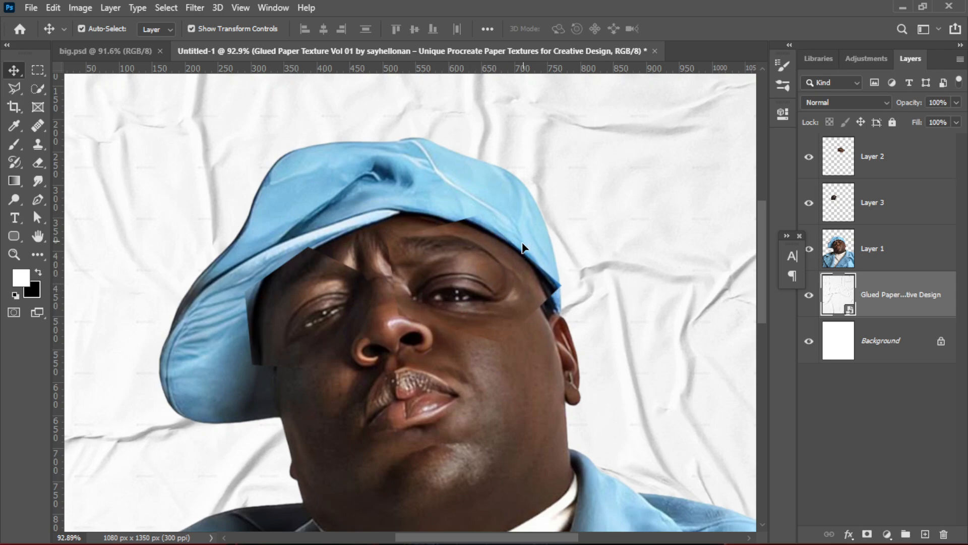
- Add a black drop shadow to Layer 2 with 83% opacity, 0 px distance, 17% spread and 18 px size
{"action": "scroll", "coordinate": [514, 252], "scroll_direction": "down", "scroll_amount": 5}
{"action": "scroll", "coordinate": [508, 312], "scroll_direction": "up", "scroll_amount": 5}
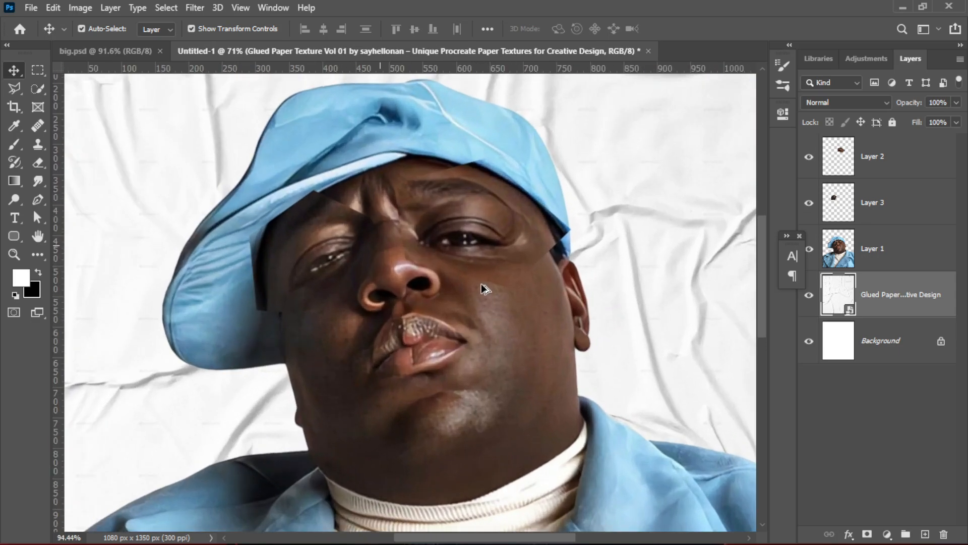
{"action": "left_click", "coordinate": [468, 244]}
{"action": "left_click", "coordinate": [848, 535]}
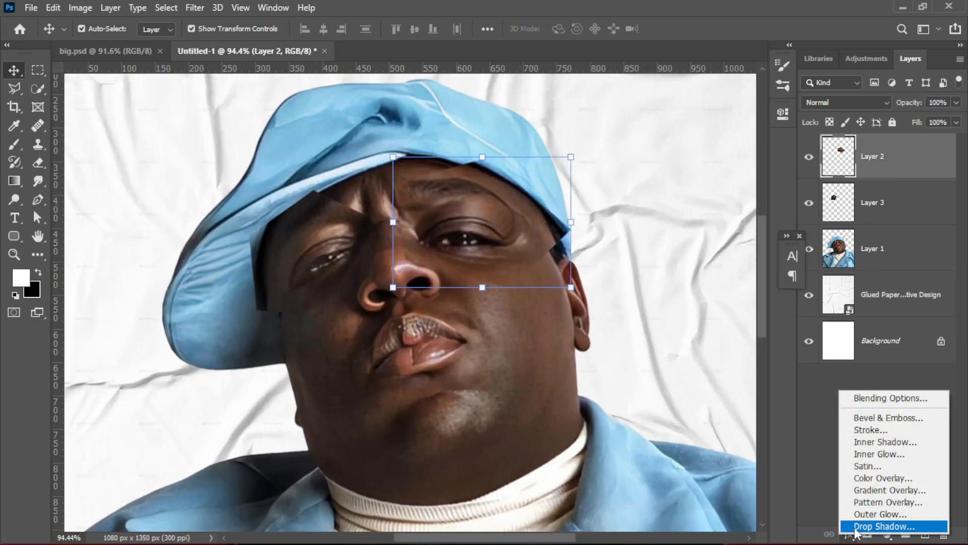
{"action": "left_click", "coordinate": [870, 526]}
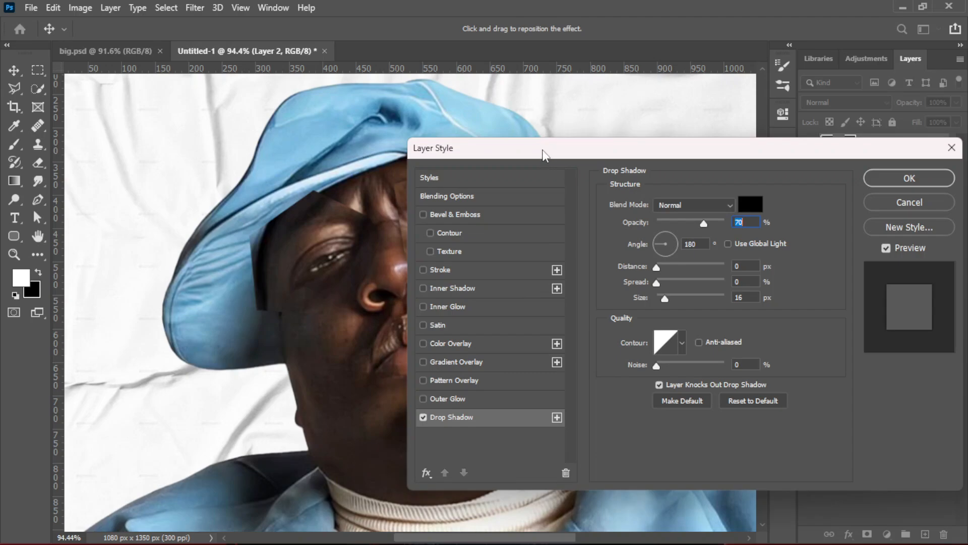
{"action": "left_click_drag", "start_coordinate": [544, 154], "coordinate": [804, 125]}
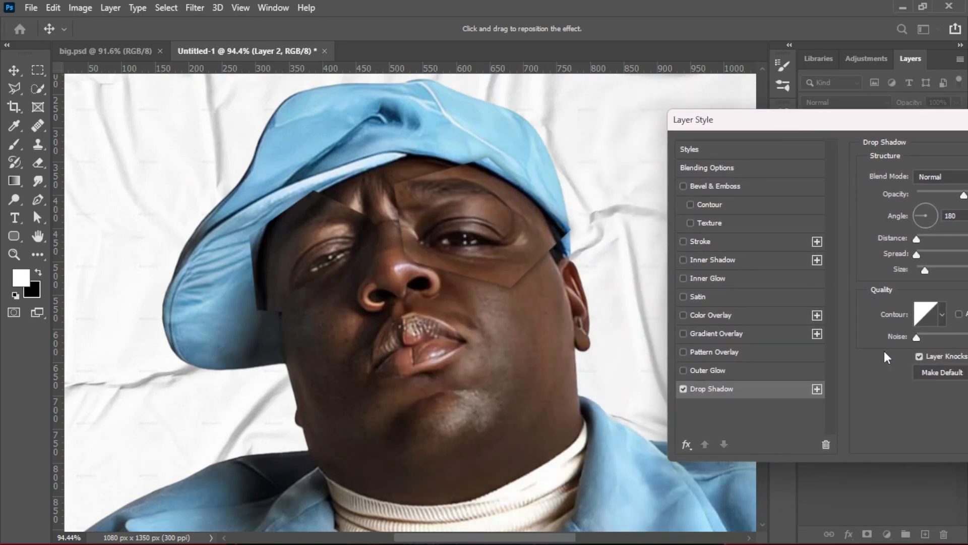
{"action": "left_click_drag", "start_coordinate": [909, 127], "coordinate": [825, 136]}
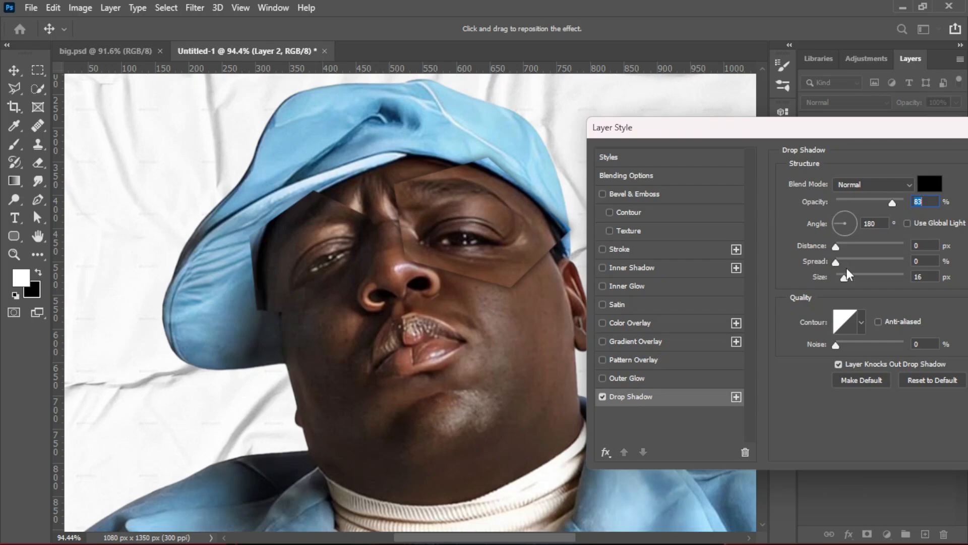
{"action": "left_click_drag", "start_coordinate": [845, 277], "coordinate": [848, 264]}
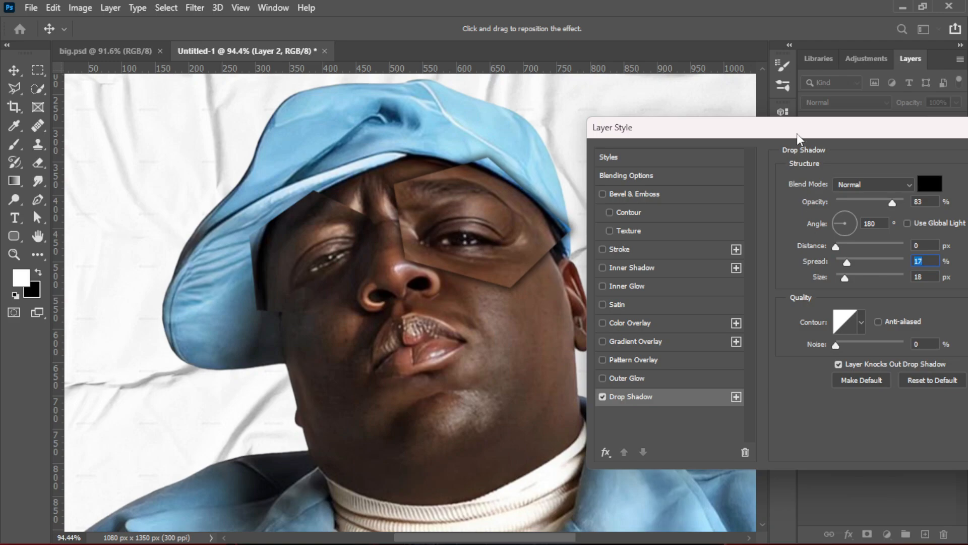
{"action": "left_click_drag", "start_coordinate": [797, 133], "coordinate": [758, 135]}
{"action": "left_click_drag", "start_coordinate": [896, 137], "coordinate": [773, 140]}
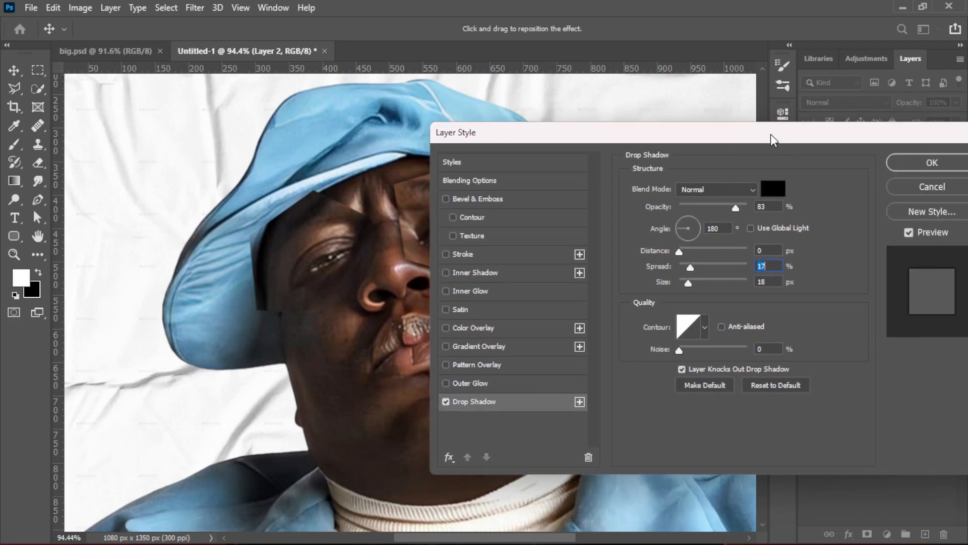
{"action": "left_click", "coordinate": [944, 163]}
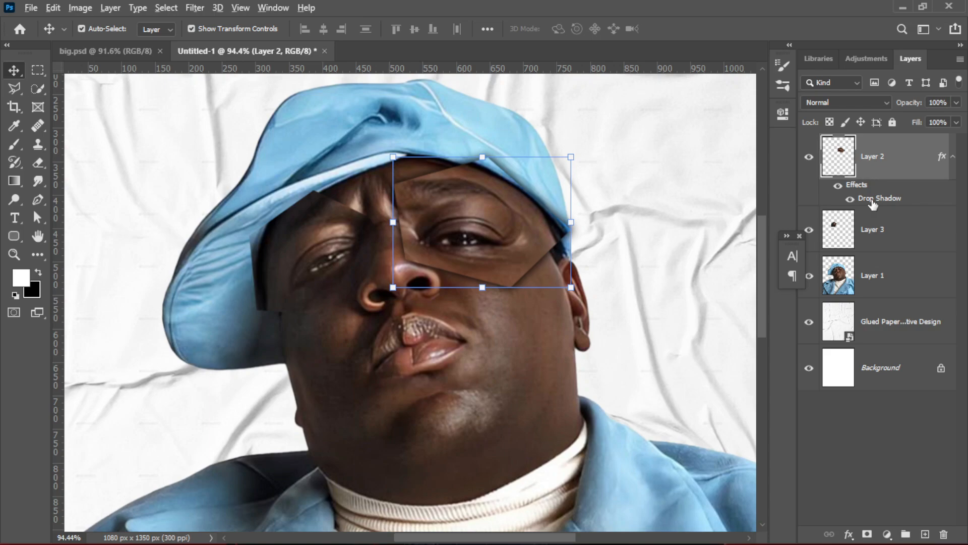
- Copy the drop shadow effect from Layer 2 onto the other eye patch on Layer 3
{"action": "left_click_drag", "start_coordinate": [873, 204], "coordinate": [873, 246]}
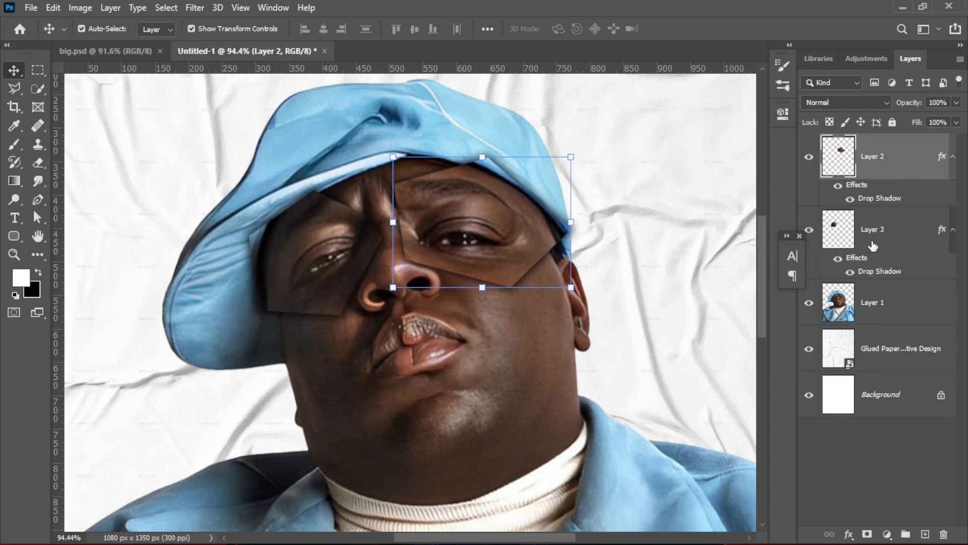
{"action": "left_click", "coordinate": [733, 293]}
{"action": "scroll", "coordinate": [616, 280], "scroll_direction": "down", "scroll_amount": 5}
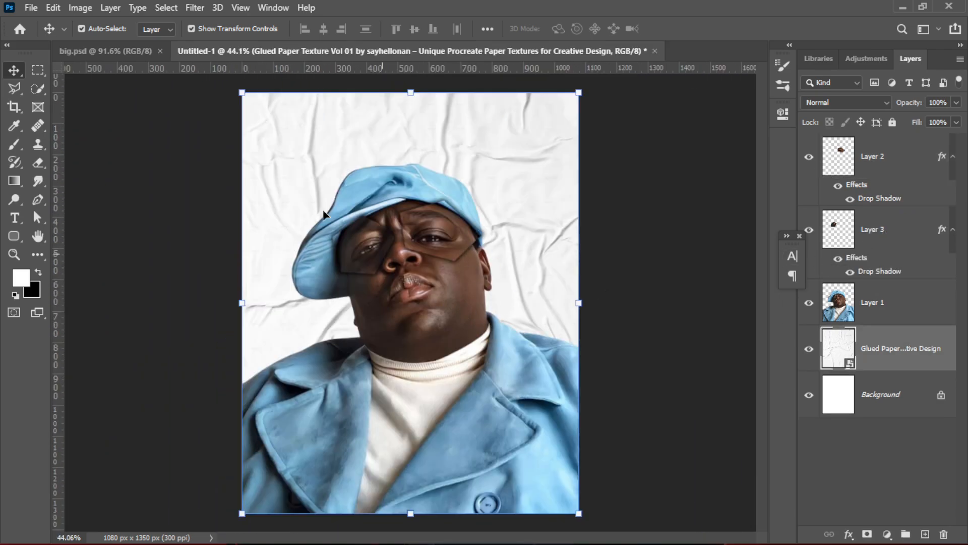
- Examine the lettering behind the cap and the grainy, scratched portrait texture in the finished big.psd poster
{"action": "left_click", "coordinate": [117, 50]}
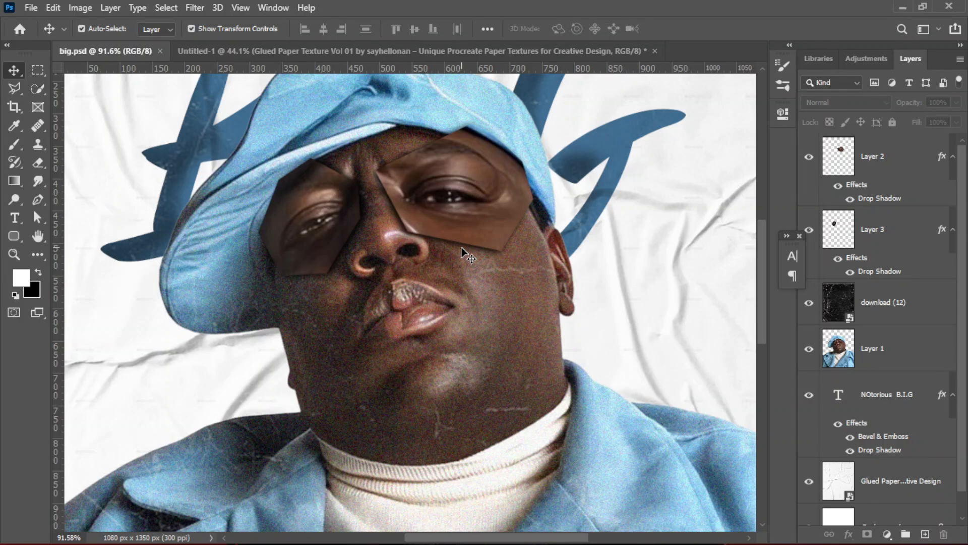
{"action": "scroll", "coordinate": [446, 273], "scroll_direction": "down", "scroll_amount": 5}
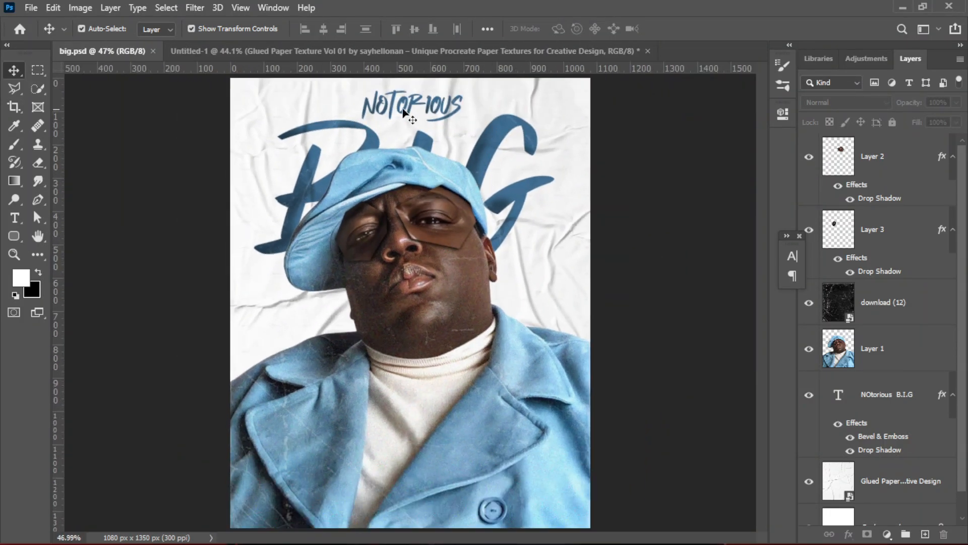
{"action": "scroll", "coordinate": [487, 290], "scroll_direction": "up", "scroll_amount": 5}
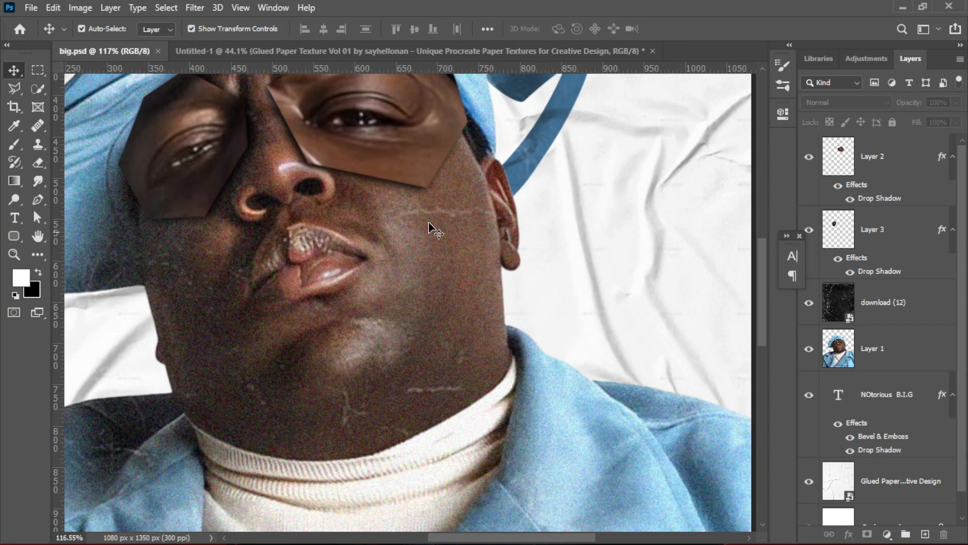
- Add uniform noise of 17.75% to the portrait on Layer 1 in the Untitled-1 document
{"action": "left_click", "coordinate": [312, 56]}
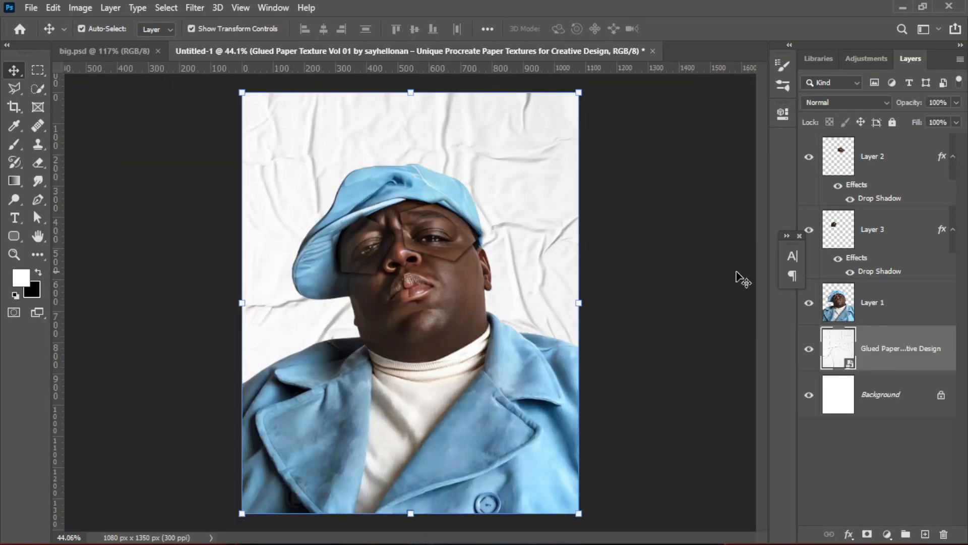
{"action": "left_click", "coordinate": [890, 302]}
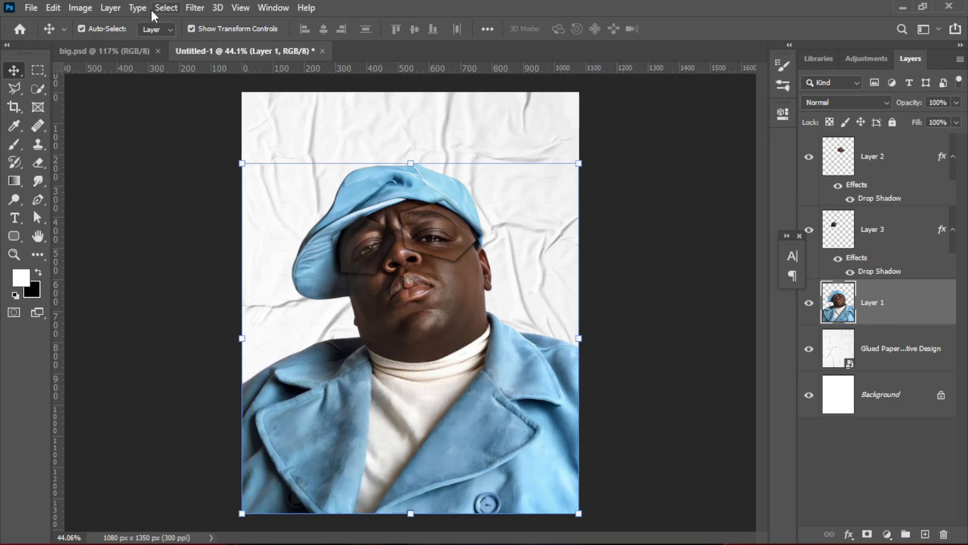
{"action": "left_click", "coordinate": [197, 8]}
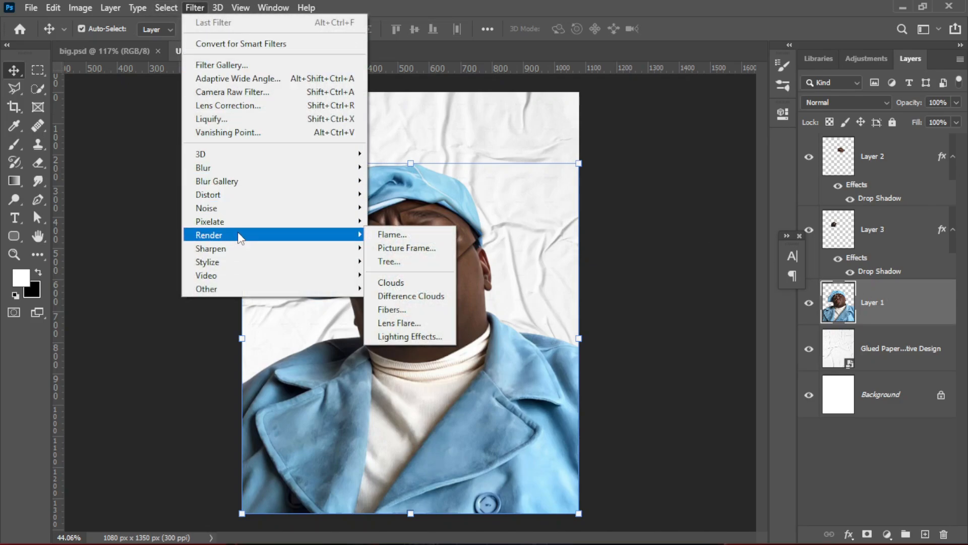
{"action": "mouse_move", "coordinate": [241, 228]}
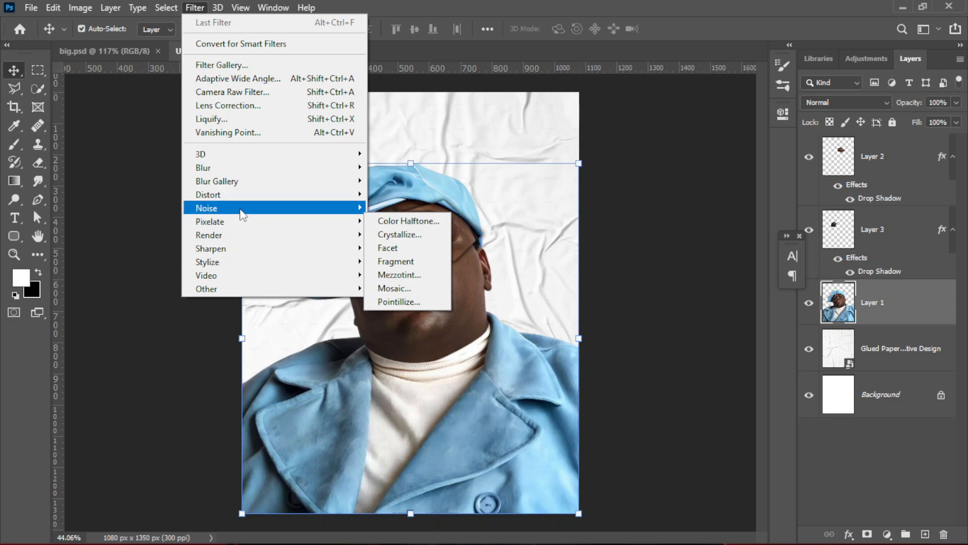
{"action": "mouse_move", "coordinate": [252, 209]}
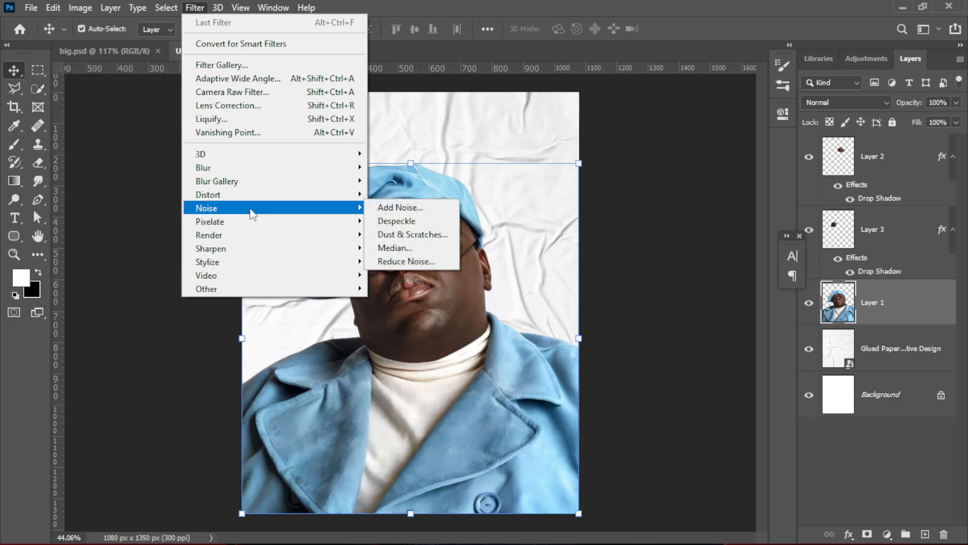
{"action": "left_click", "coordinate": [402, 207]}
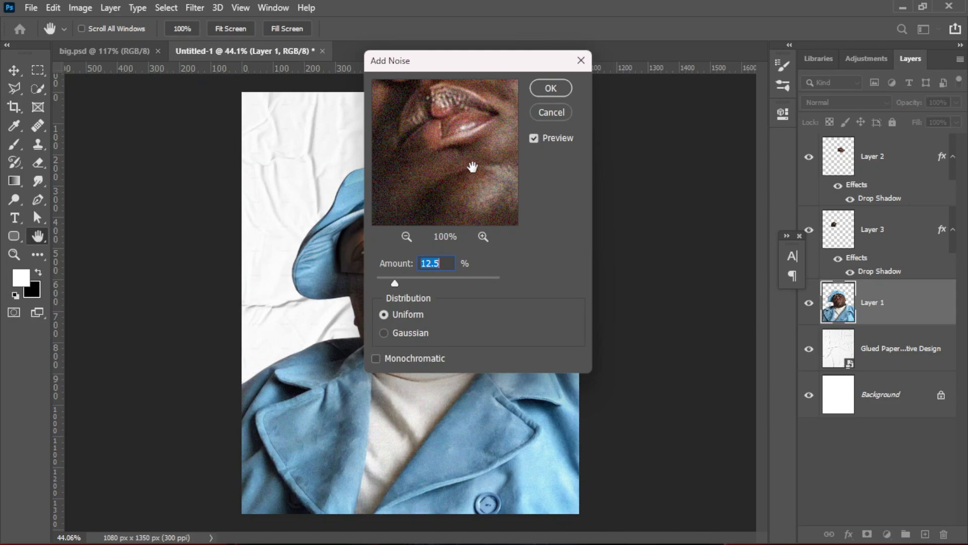
{"action": "left_click_drag", "start_coordinate": [411, 64], "coordinate": [613, 98]}
{"action": "left_click_drag", "start_coordinate": [597, 315], "coordinate": [607, 316]}
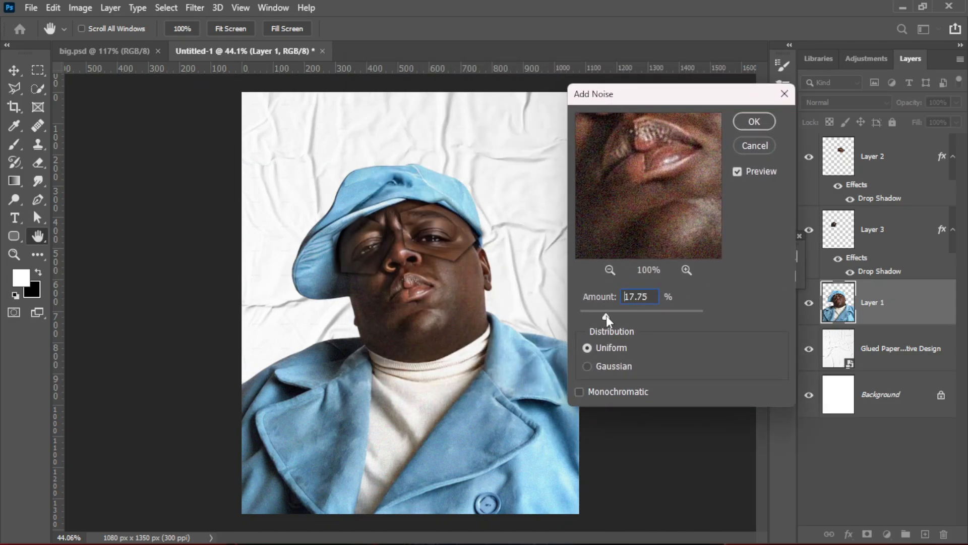
{"action": "left_click", "coordinate": [752, 120]}
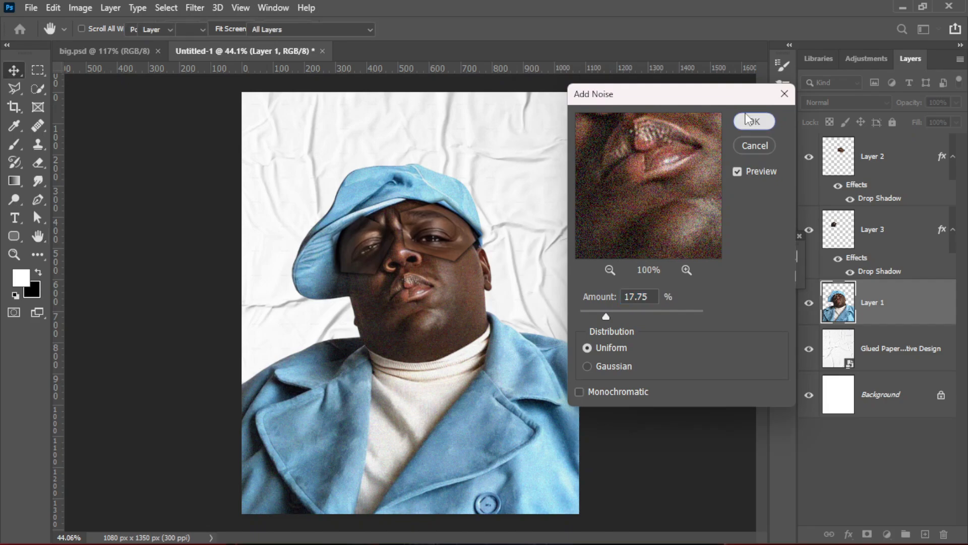
- Compare the portrait's new grain with the skin grain and scratches in the finished big.psd poster
{"action": "scroll", "coordinate": [446, 262], "scroll_direction": "up", "scroll_amount": 3}
{"action": "scroll", "coordinate": [436, 260], "scroll_direction": "down", "scroll_amount": 3}
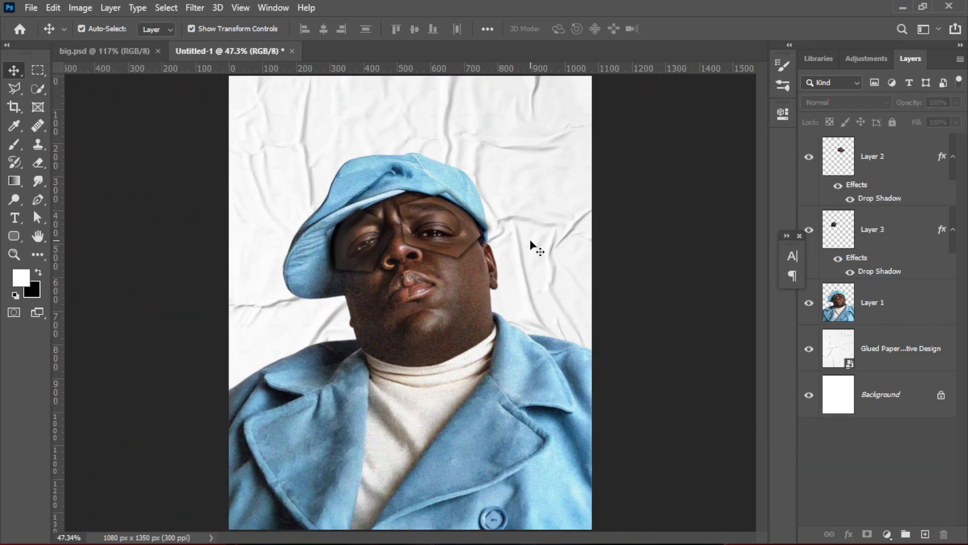
{"action": "scroll", "coordinate": [527, 246], "scroll_direction": "down", "scroll_amount": 1}
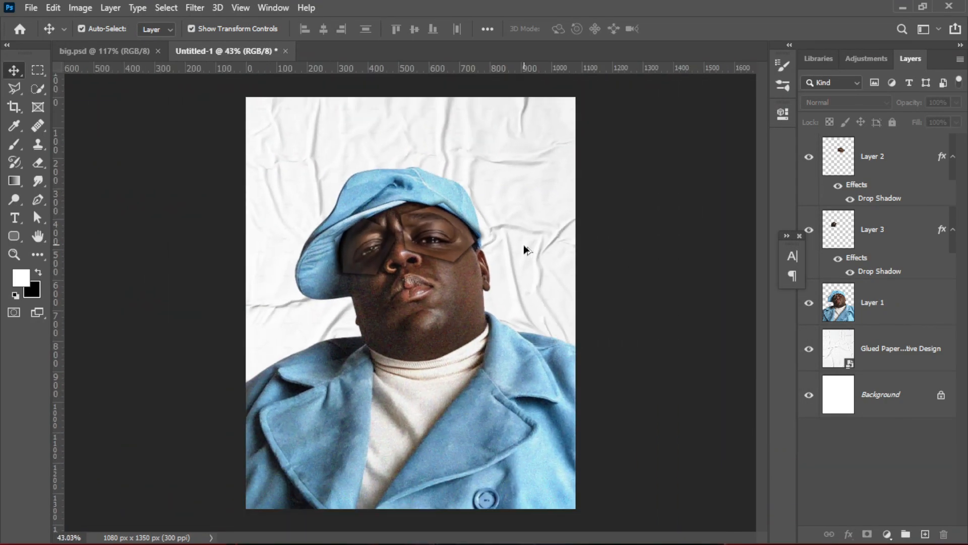
{"action": "left_click", "coordinate": [120, 51]}
{"action": "scroll", "coordinate": [474, 247], "scroll_direction": "down", "scroll_amount": 2}
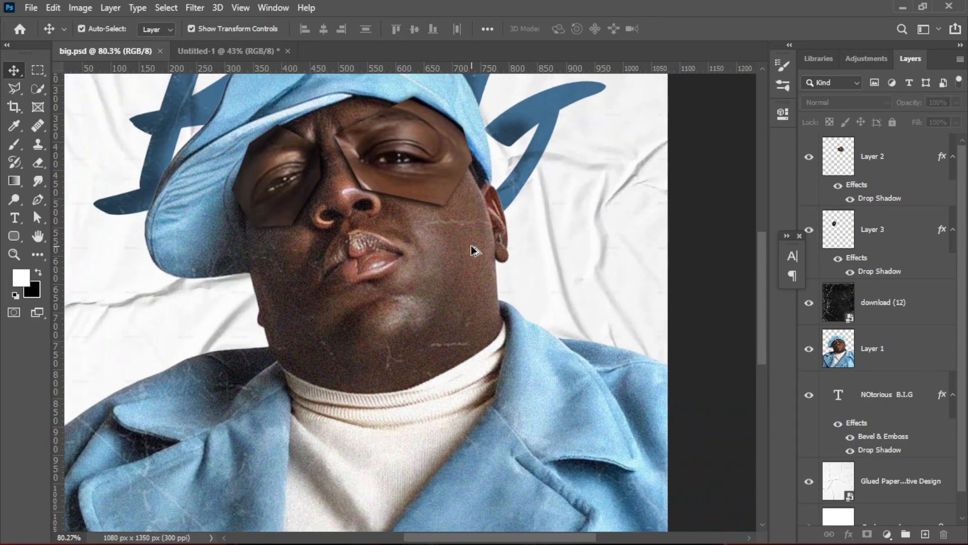
{"action": "scroll", "coordinate": [471, 251], "scroll_direction": "up", "scroll_amount": 4}
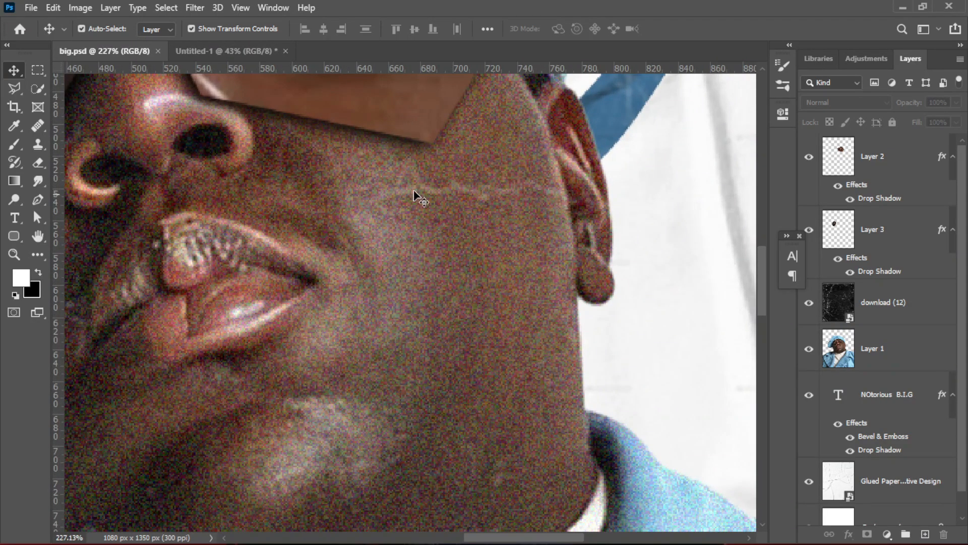
{"action": "scroll", "coordinate": [438, 284], "scroll_direction": "down", "scroll_amount": 10}
{"action": "scroll", "coordinate": [438, 292], "scroll_direction": "down", "scroll_amount": 1}
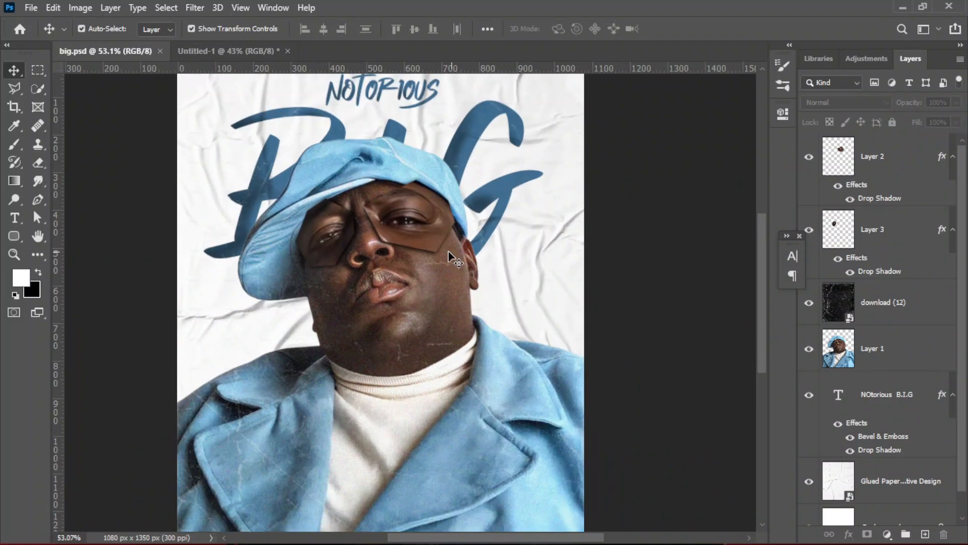
- Place the download (12) scratch texture from the Downloads folder into Untitled-1 and stretch it over the whole canvas, 251.75% wide and 220.59% high
{"action": "left_click", "coordinate": [236, 54]}
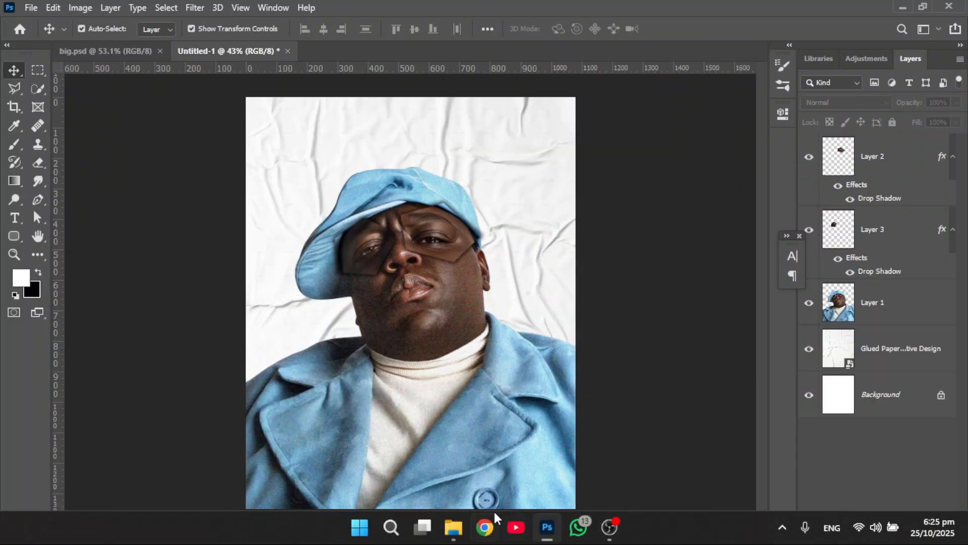
{"action": "left_click", "coordinate": [454, 527]}
{"action": "scroll", "coordinate": [363, 353], "scroll_direction": "down", "scroll_amount": 3}
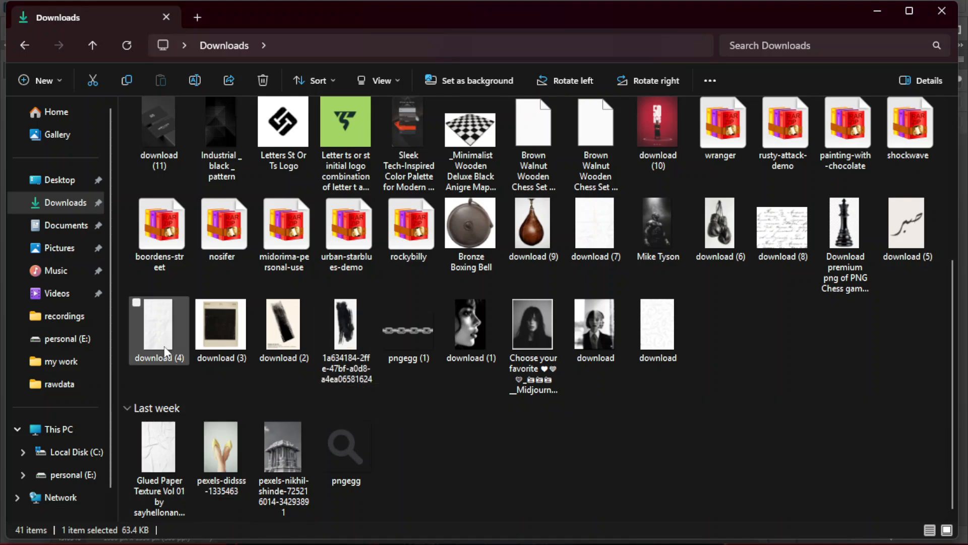
{"action": "scroll", "coordinate": [230, 337], "scroll_direction": "up", "scroll_amount": 3}
{"action": "left_click", "coordinate": [231, 161]}
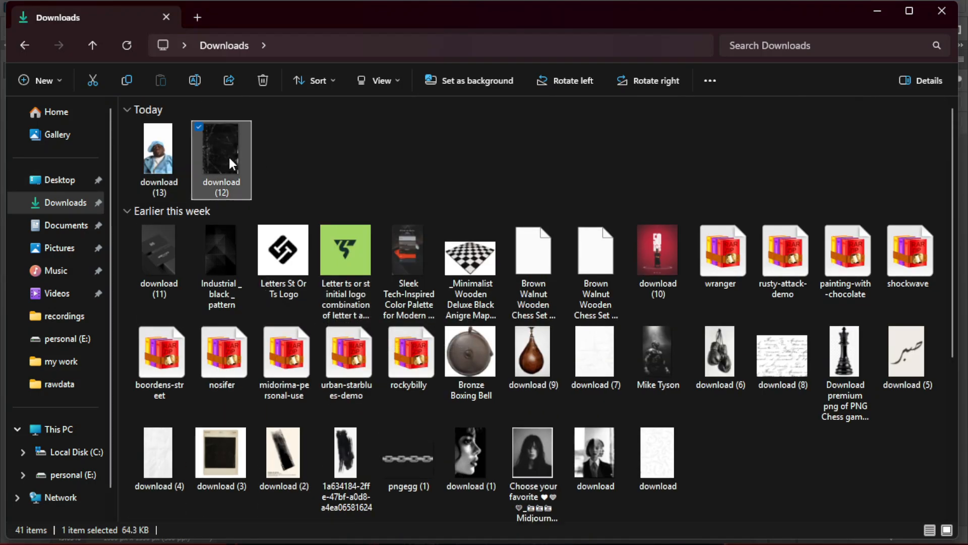
{"action": "left_click_drag", "start_coordinate": [226, 163], "coordinate": [575, 303]}
{"action": "left_click_drag", "start_coordinate": [344, 303], "coordinate": [246, 303]}
{"action": "left_click_drag", "start_coordinate": [413, 212], "coordinate": [410, 97]}
{"action": "left_click_drag", "start_coordinate": [411, 395], "coordinate": [411, 508]}
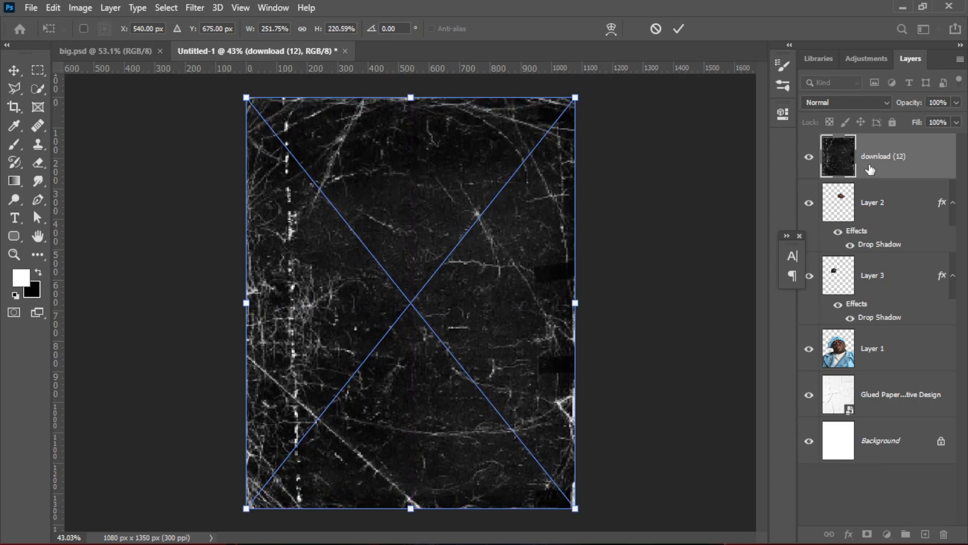
- Move the download (12) layer between Layer 3 and Layer 1 and set its blend mode to Lighten
{"action": "left_click_drag", "start_coordinate": [868, 167], "coordinate": [840, 305]}
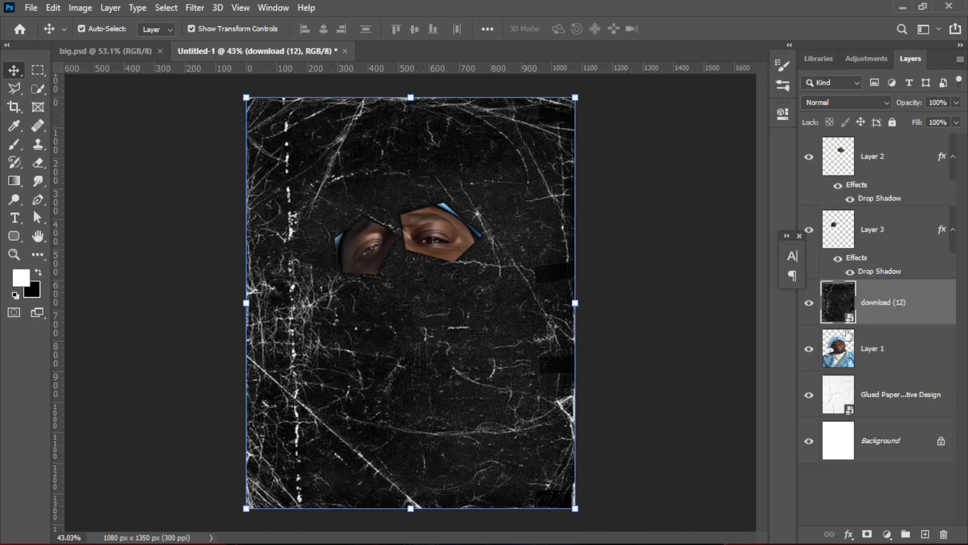
{"action": "left_click", "coordinate": [827, 103]}
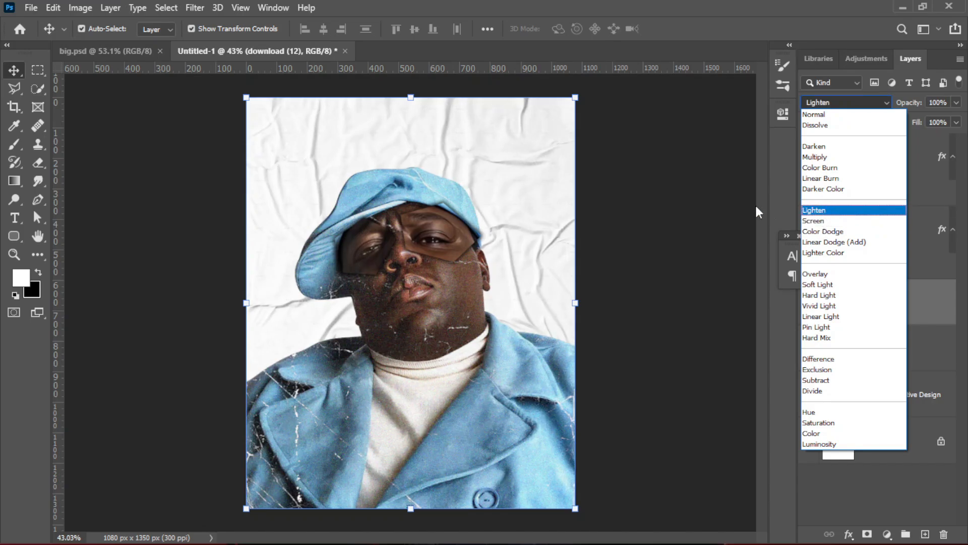
{"action": "left_click", "coordinate": [833, 214]}
{"action": "left_click", "coordinate": [702, 222]}
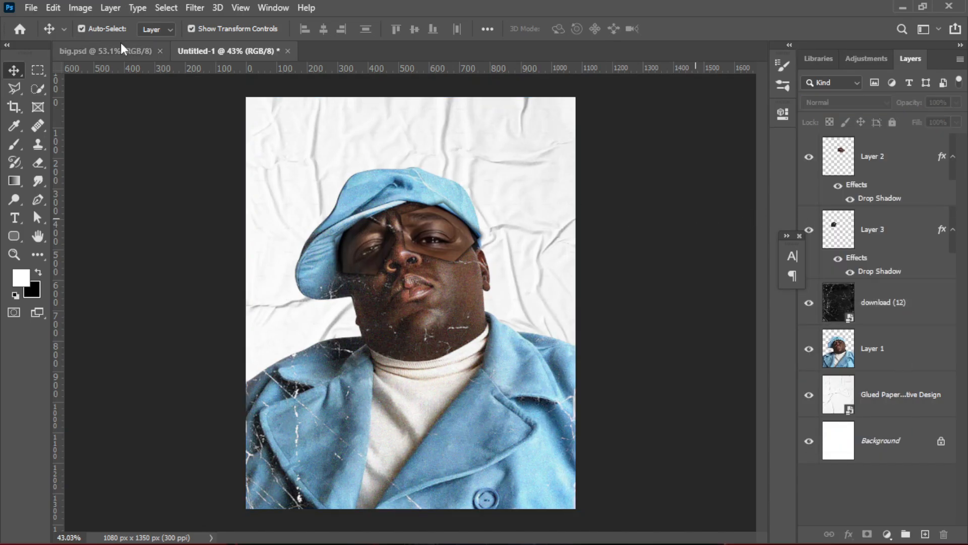
- Check the scratch layer's settings in big.psd and reduce the opacity of download (12) in Untitled-1 to slightly above 30%
{"action": "left_click", "coordinate": [106, 50]}
{"action": "left_click", "coordinate": [539, 227]}
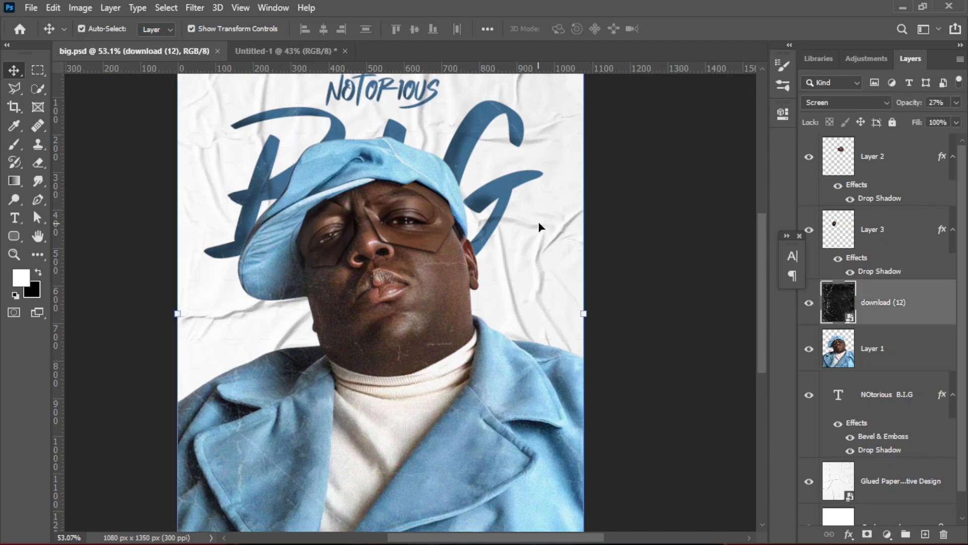
{"action": "left_click", "coordinate": [322, 49]}
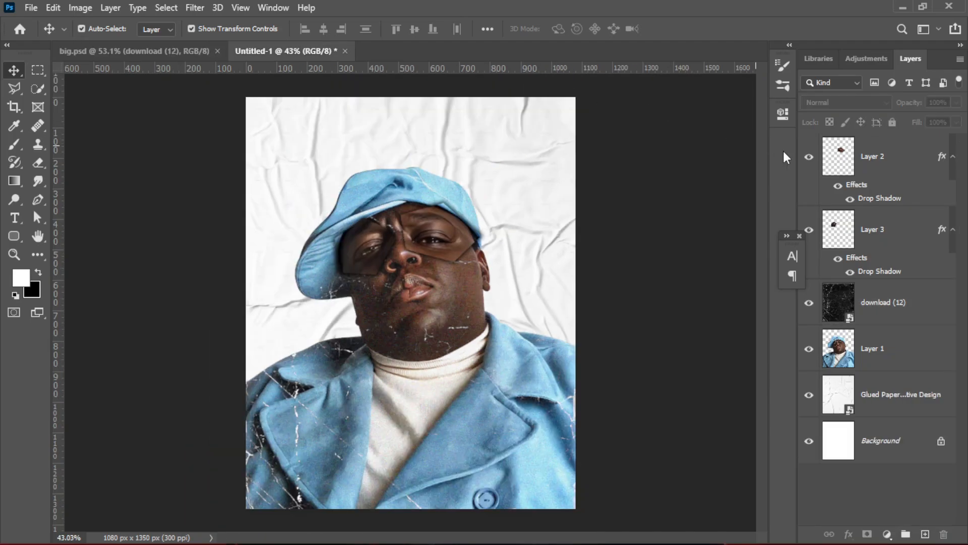
{"action": "left_click", "coordinate": [886, 302]}
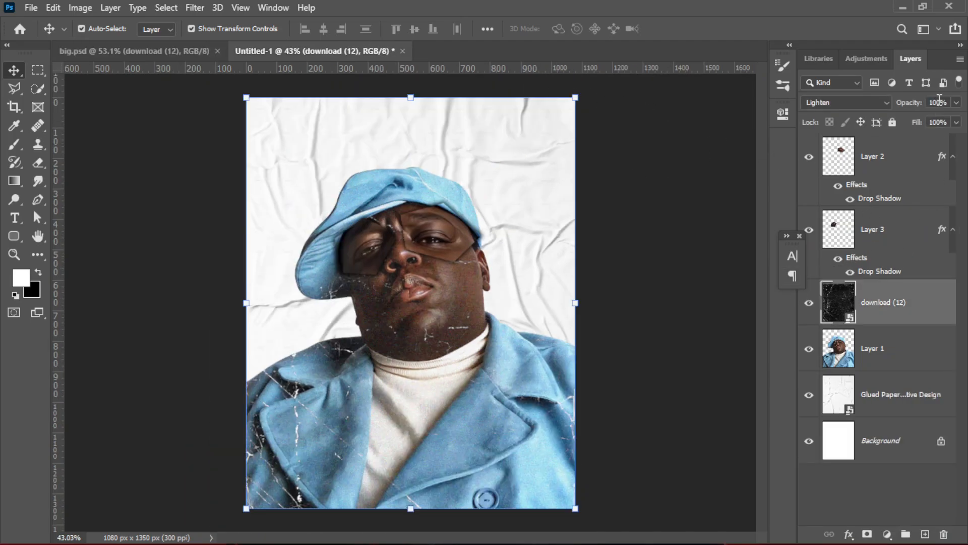
{"action": "left_click_drag", "start_coordinate": [941, 102], "coordinate": [912, 107]}
{"action": "type", "text": "30"}
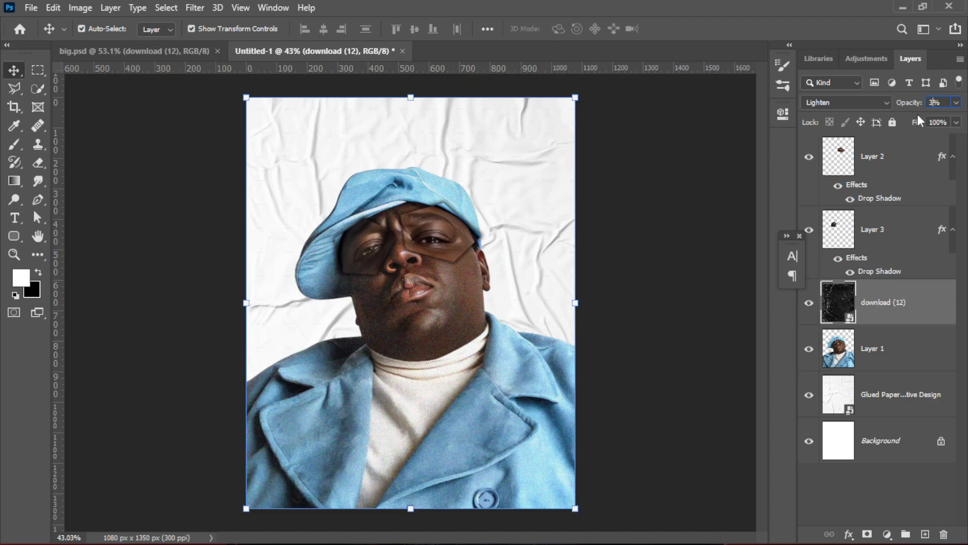
{"action": "left_click", "coordinate": [633, 248]}
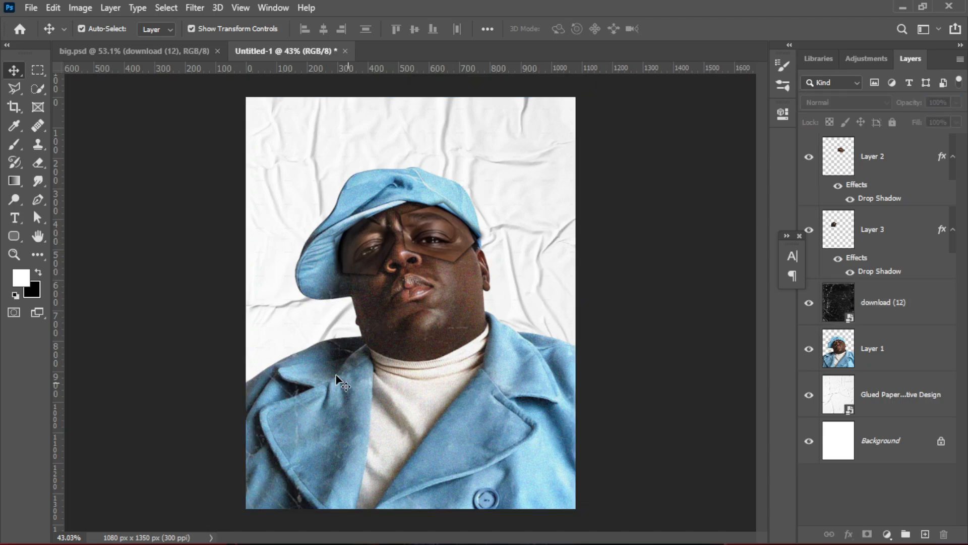
{"action": "left_click", "coordinate": [860, 305]}
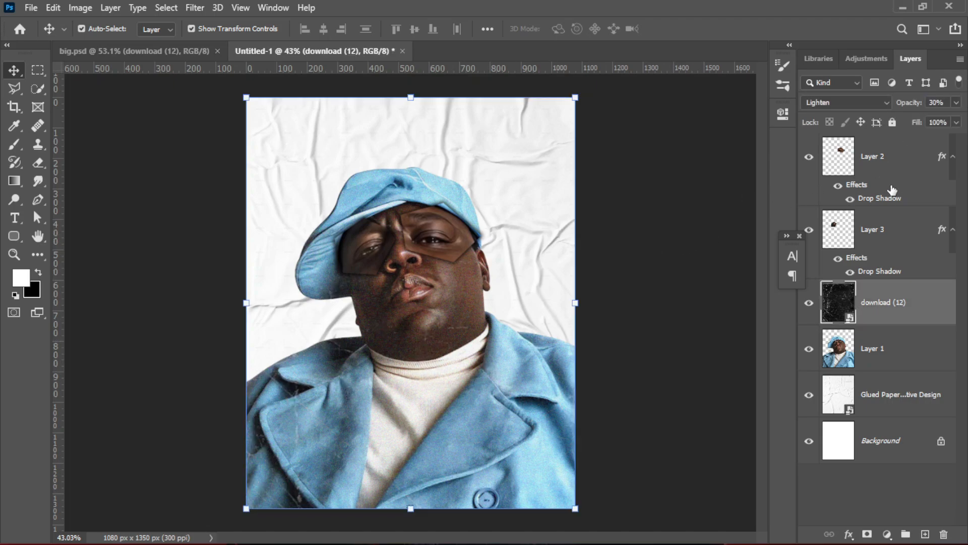
{"action": "left_click_drag", "start_coordinate": [914, 104], "coordinate": [921, 108]}
{"action": "left_click", "coordinate": [646, 228]}
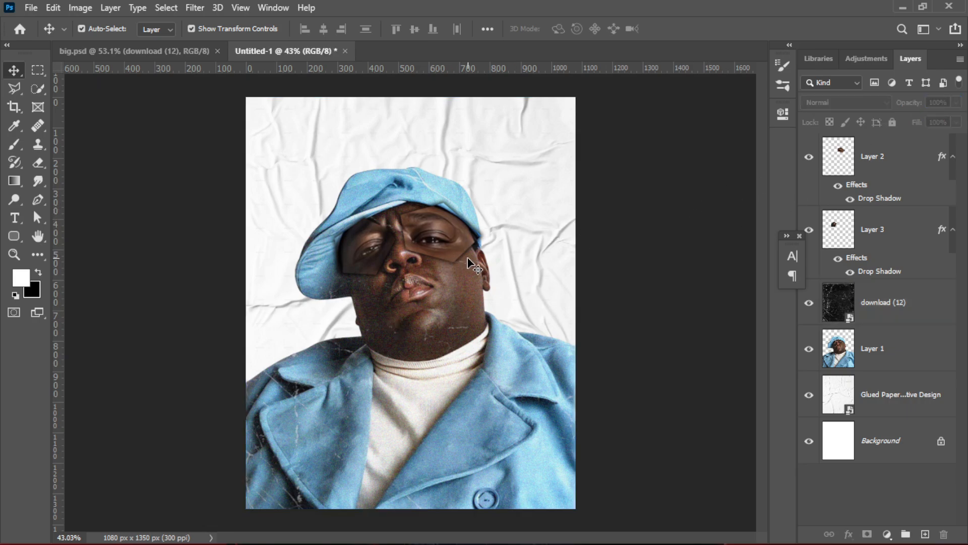
- Examine the layer order, blend mode and font of the NOtorious B.I.G text layer in big.psd
{"action": "scroll", "coordinate": [464, 259], "scroll_direction": "down", "scroll_amount": 3}
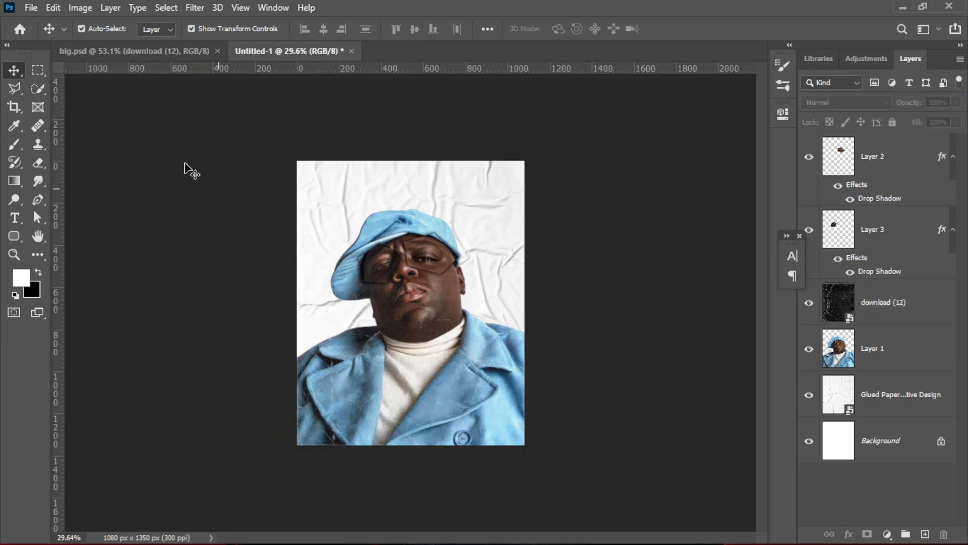
{"action": "left_click", "coordinate": [85, 50]}
{"action": "scroll", "coordinate": [470, 231], "scroll_direction": "up", "scroll_amount": 2}
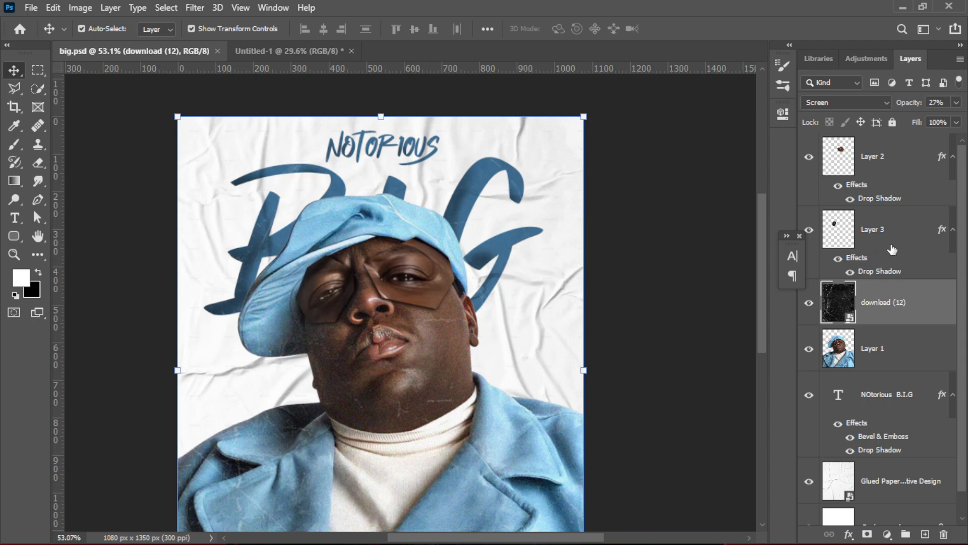
{"action": "left_click", "coordinate": [888, 397]}
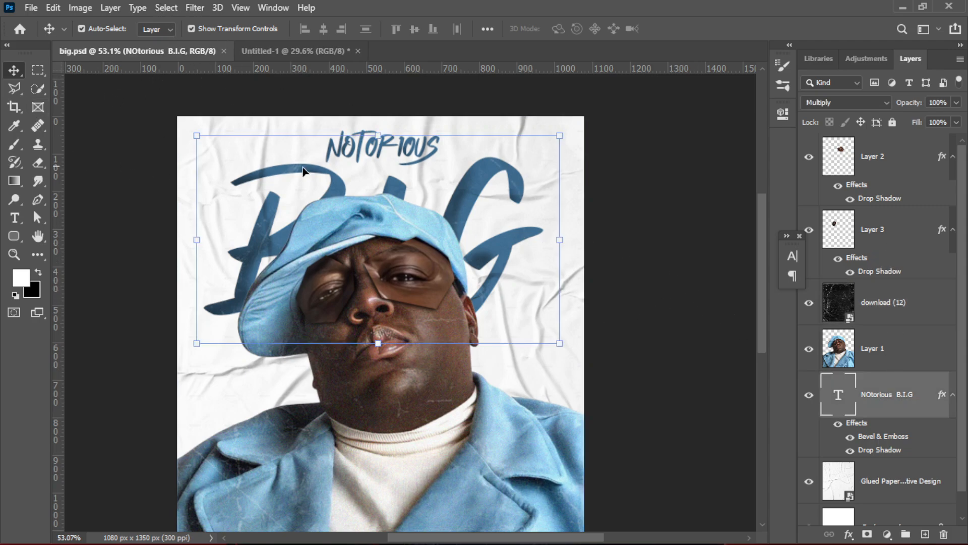
{"action": "left_click", "coordinate": [341, 185]}
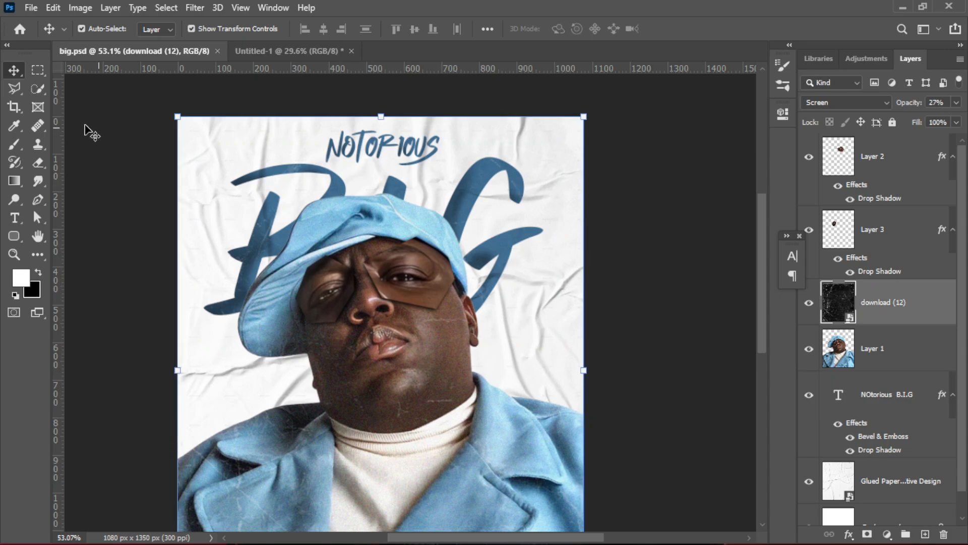
{"action": "left_click", "coordinate": [14, 218]}
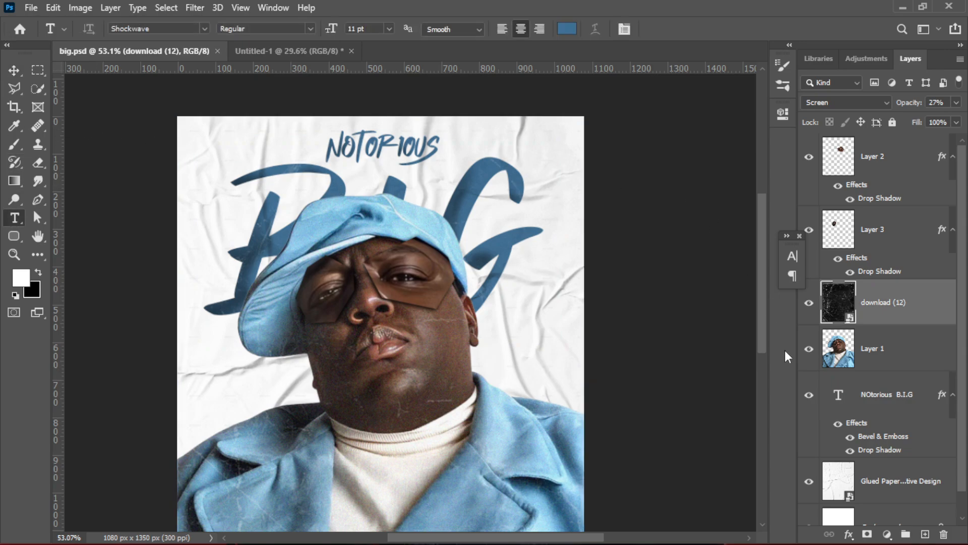
{"action": "left_click", "coordinate": [898, 403]}
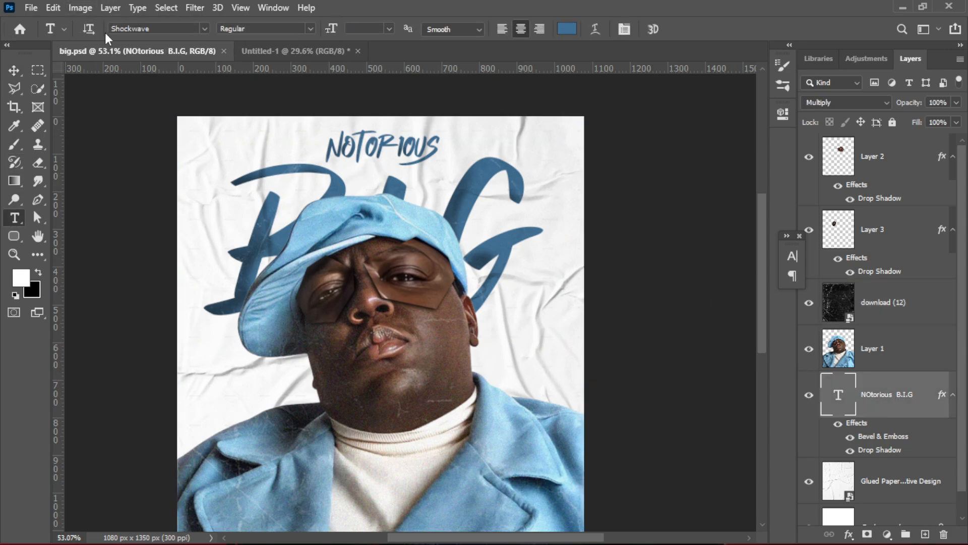
- Draw a Shockwave text box across the upper part of the Untitled-1 poster and enter "Notorious" and "BIG" on two lines
{"action": "left_click", "coordinate": [331, 51]}
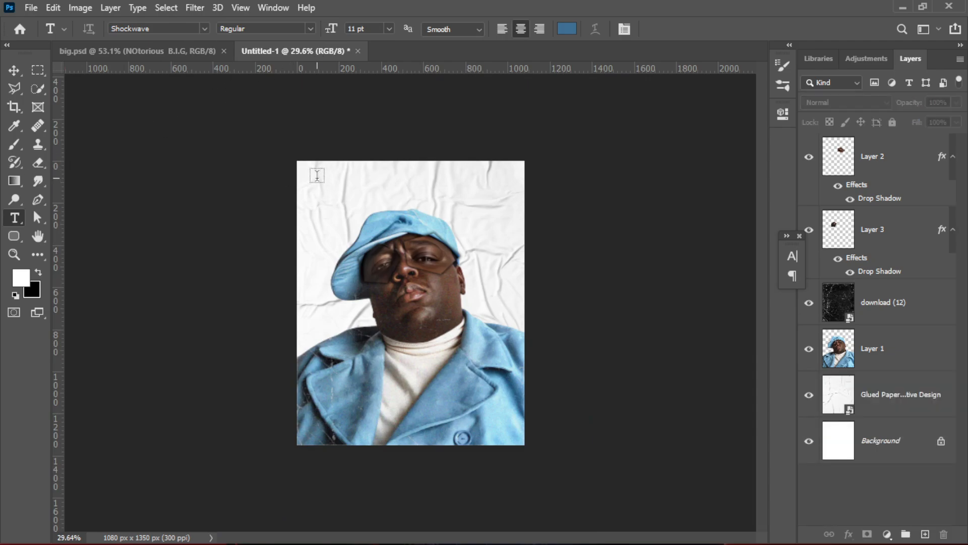
{"action": "left_click_drag", "start_coordinate": [317, 178], "coordinate": [507, 305]}
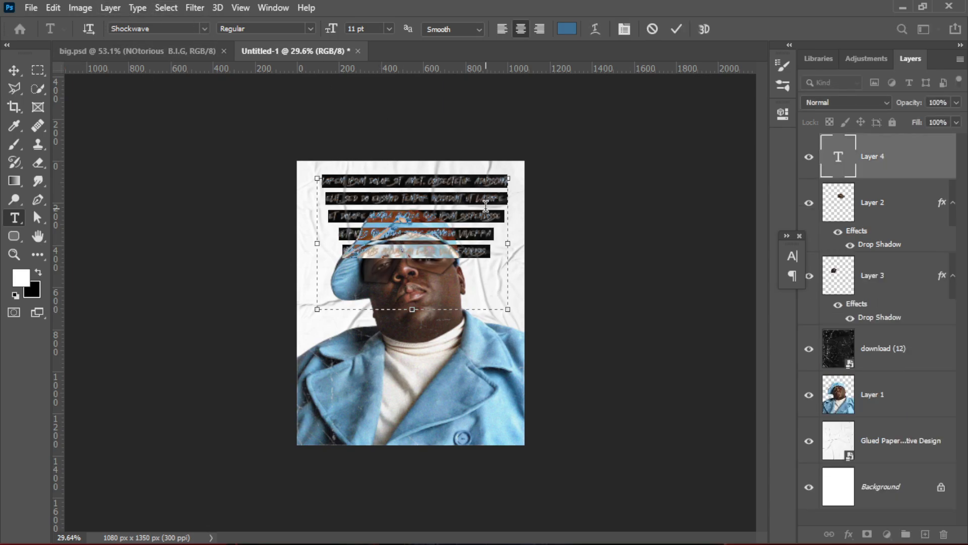
{"action": "type", "text": "no"}
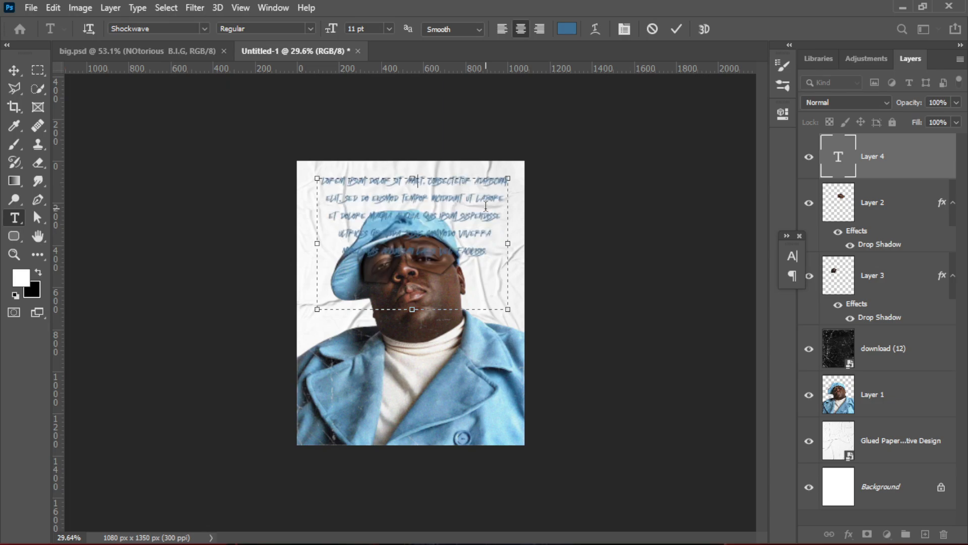
{"action": "left_click", "coordinate": [190, 51]}
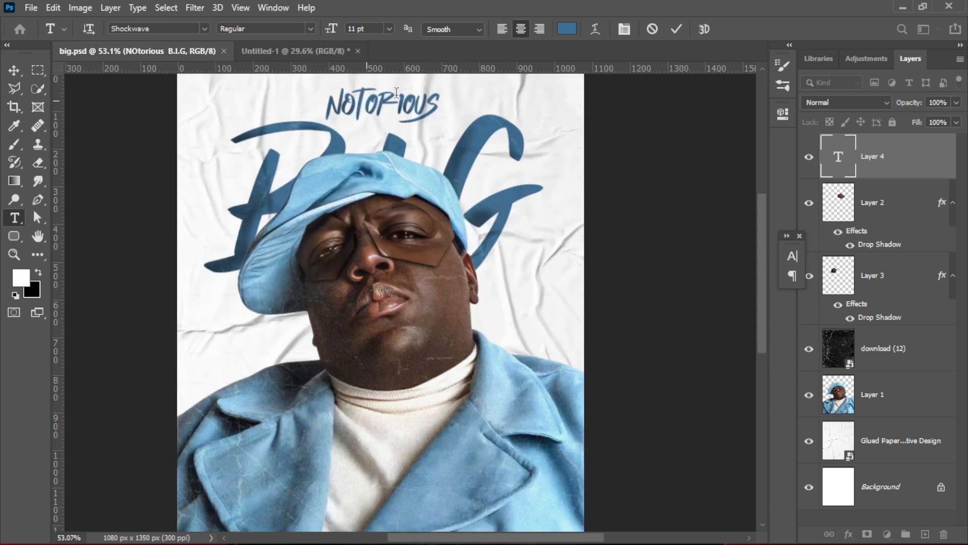
{"action": "left_click", "coordinate": [281, 51]}
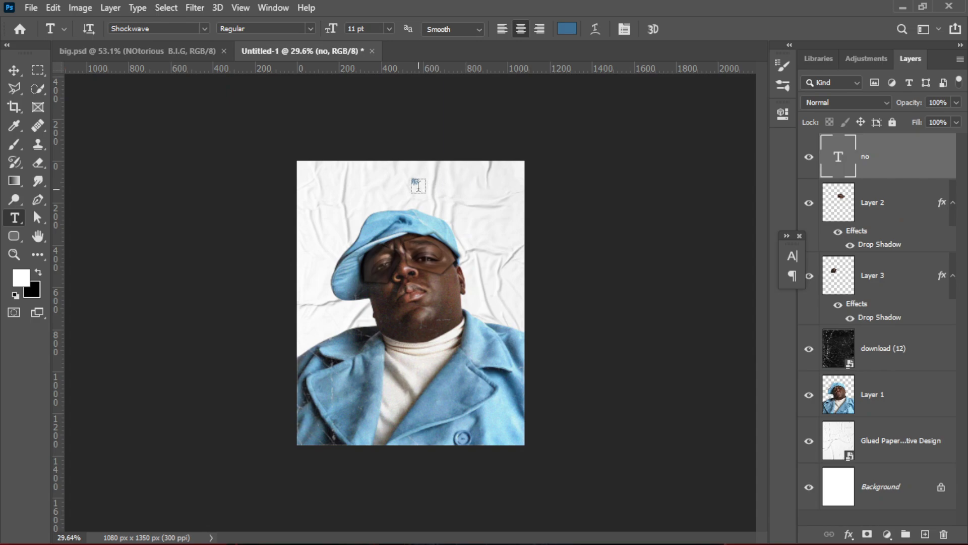
{"action": "left_click", "coordinate": [414, 181]}
{"action": "double_click", "coordinate": [415, 180]}
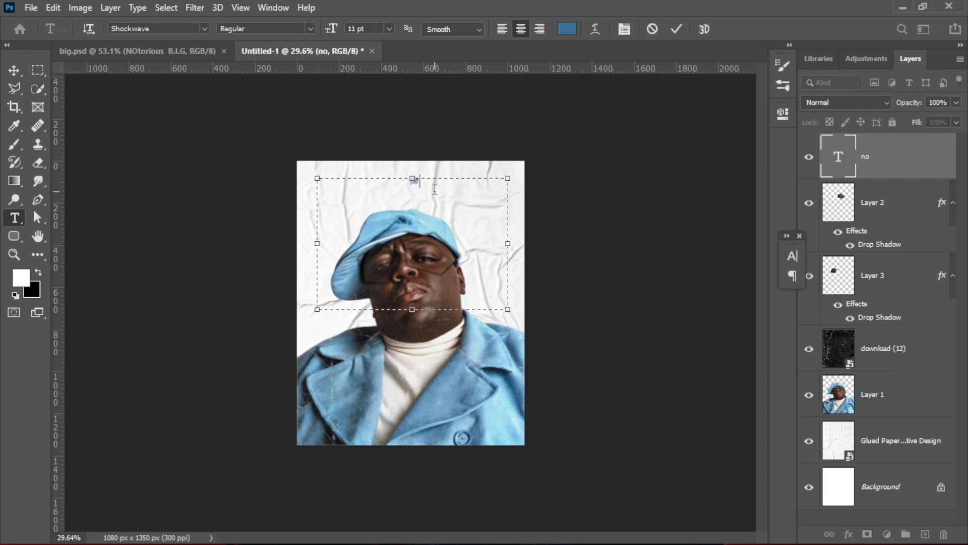
{"action": "type", "text": "NOtorious"}
- Set both lines of the Notorious BIG text to 54 pt
{"action": "key", "text": "ctrl+a"}
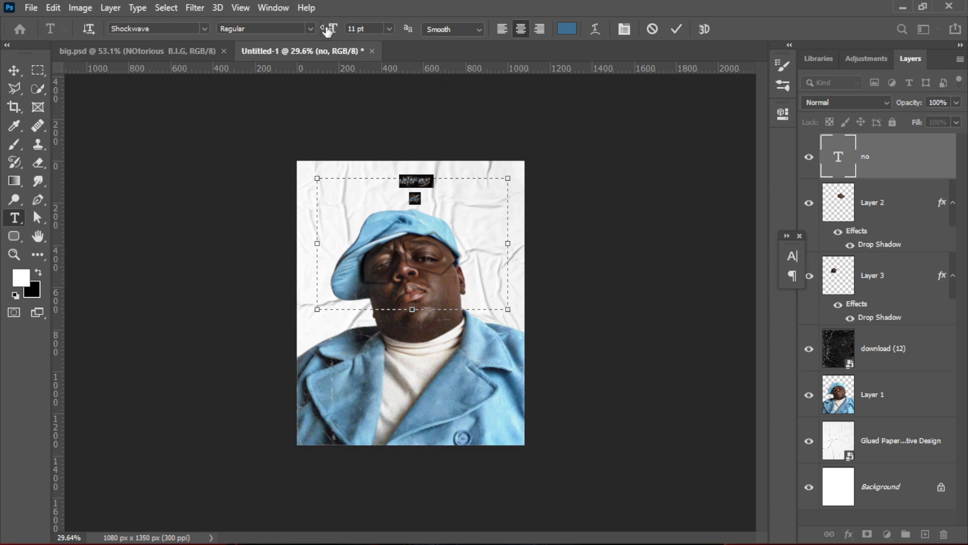
{"action": "left_click_drag", "start_coordinate": [328, 30], "coordinate": [350, 31]}
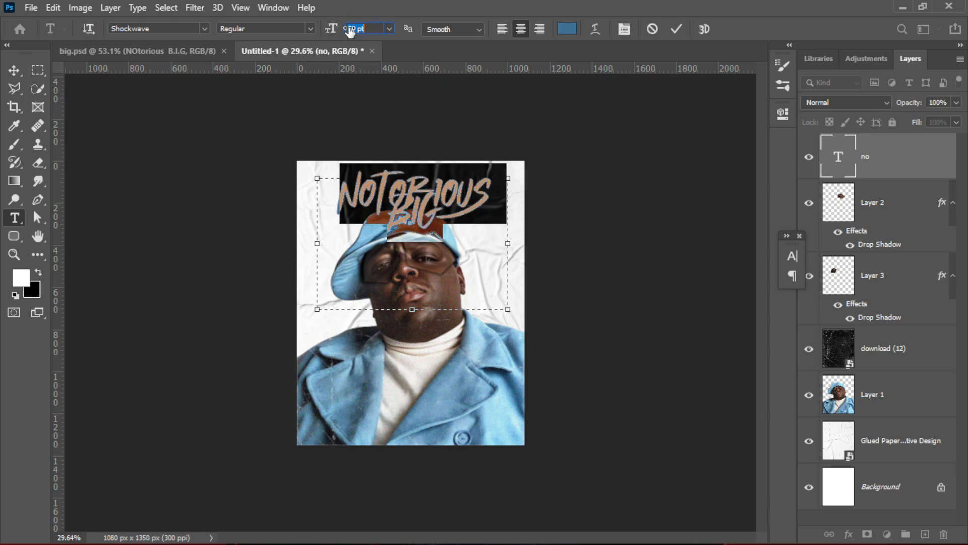
{"action": "left_click", "coordinate": [676, 29]}
- Enlarge only the word BIG in the text to 167 pt
{"action": "left_click", "coordinate": [444, 220]}
{"action": "double_click", "coordinate": [438, 219]}
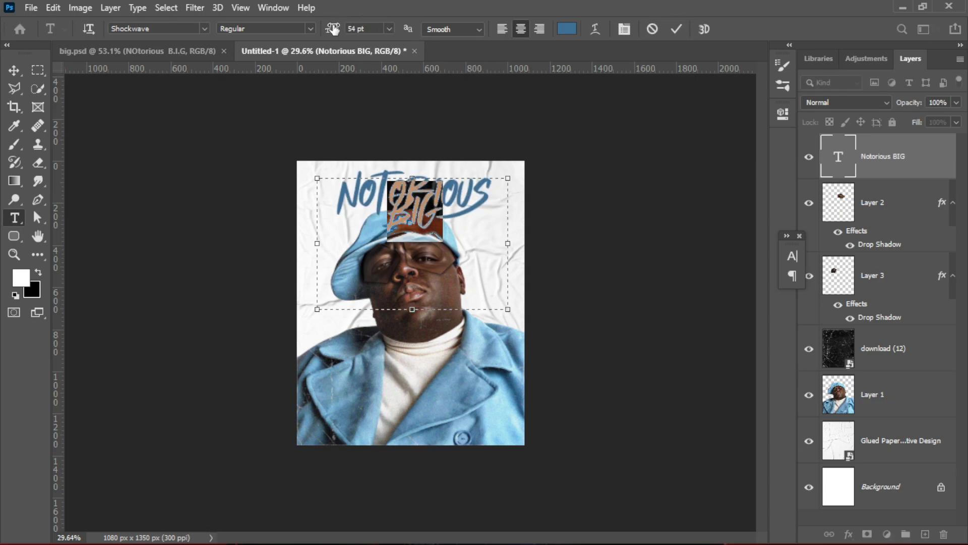
{"action": "left_click_drag", "start_coordinate": [332, 28], "coordinate": [411, 35]}
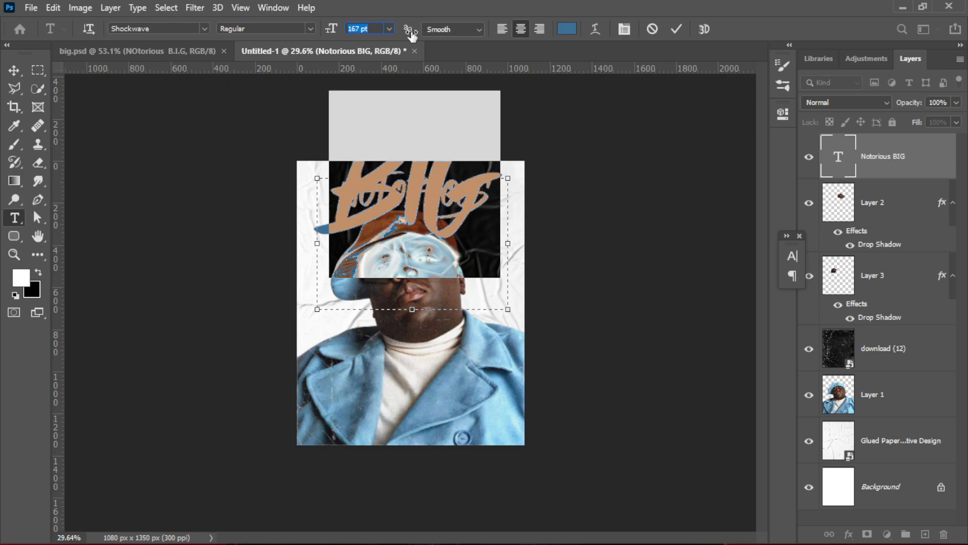
{"action": "key", "text": "Return"}
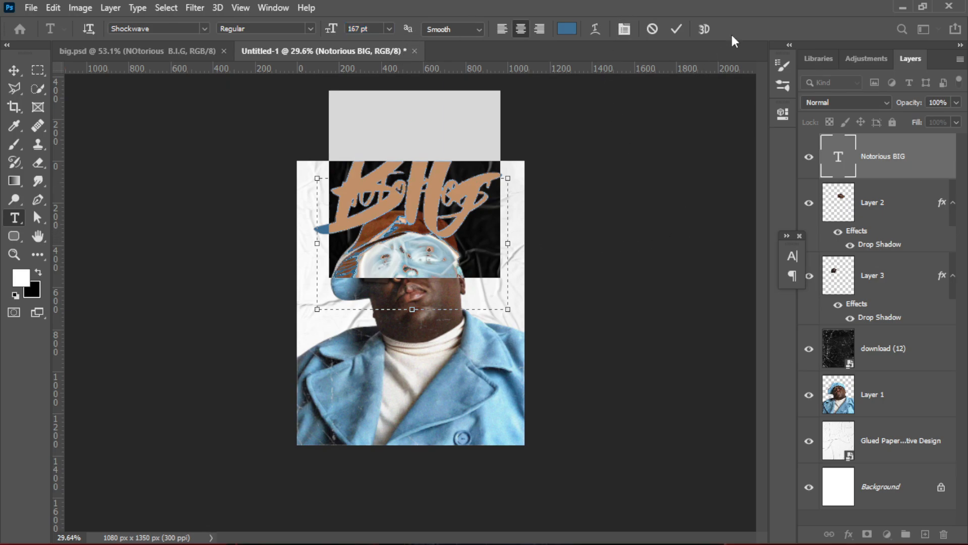
- Extend the text box down over the coat and set the leading of the whole Notorious BIG text to 122 pt
{"action": "left_click", "coordinate": [487, 216]}
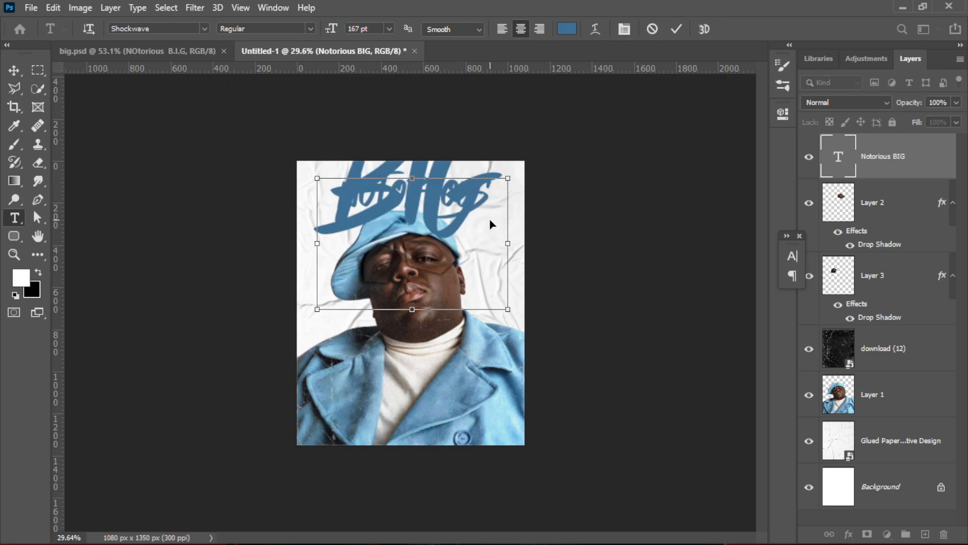
{"action": "key", "text": "ctrl+a"}
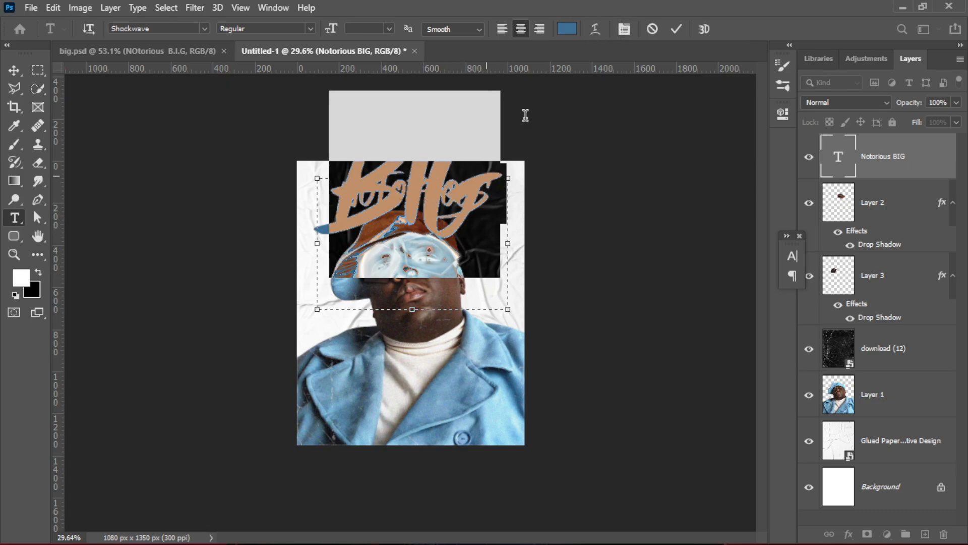
{"action": "left_click", "coordinate": [624, 29]}
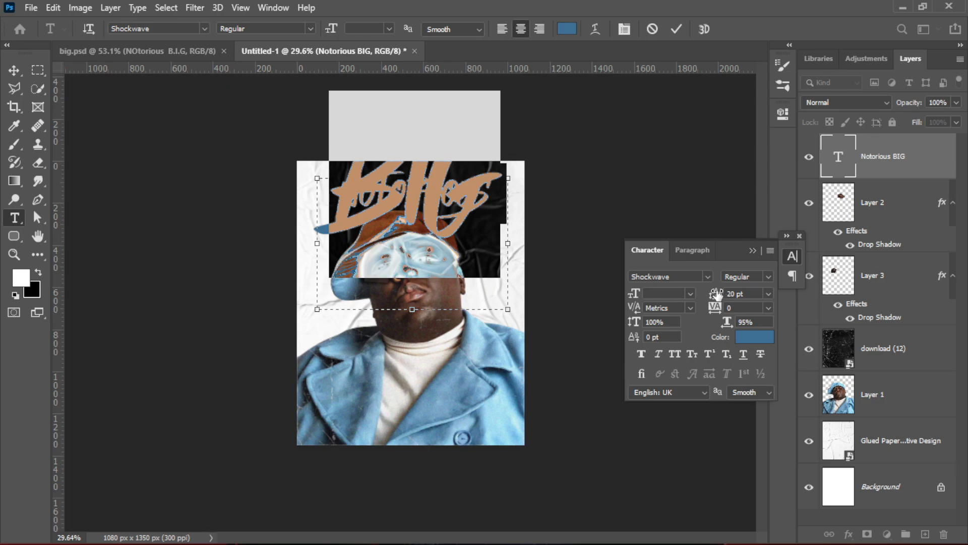
{"action": "left_click_drag", "start_coordinate": [716, 294], "coordinate": [805, 292]}
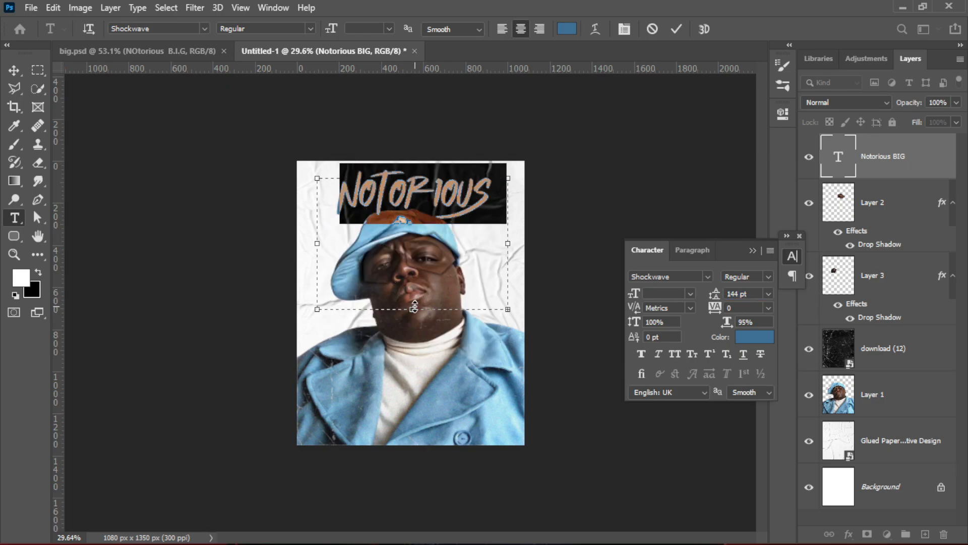
{"action": "left_click_drag", "start_coordinate": [412, 308], "coordinate": [419, 408]}
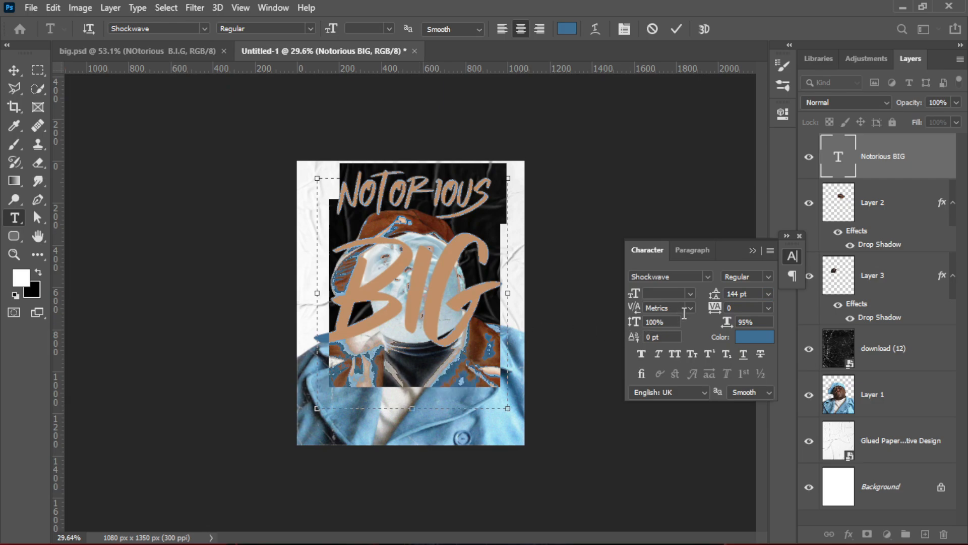
{"action": "left_click_drag", "start_coordinate": [716, 297], "coordinate": [701, 300]}
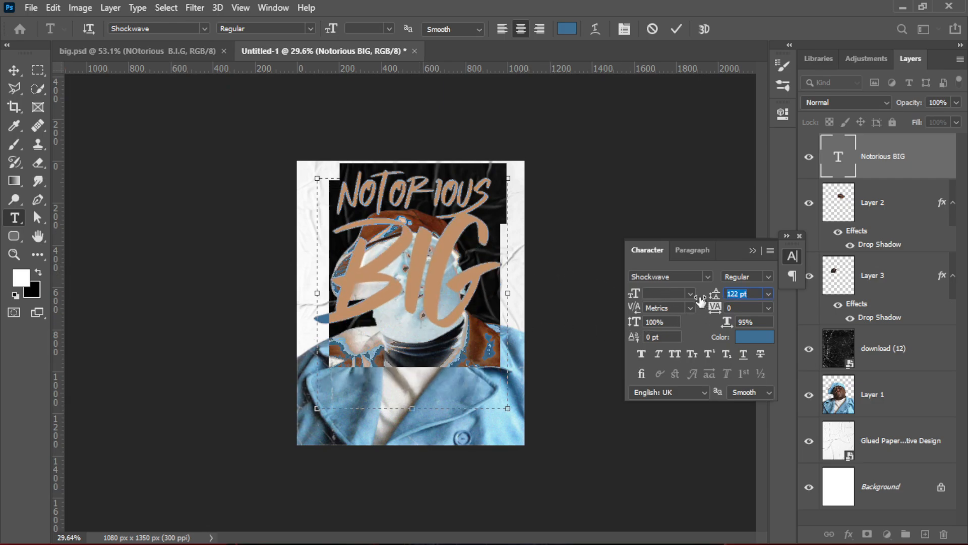
{"action": "left_click", "coordinate": [676, 30]}
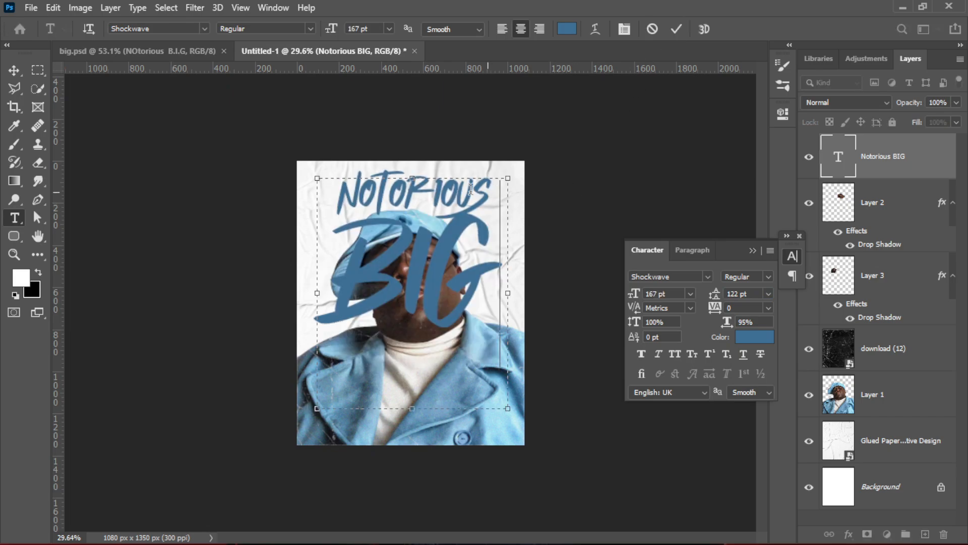
{"action": "left_click_drag", "start_coordinate": [495, 191], "coordinate": [433, 188]}
{"action": "left_click", "coordinate": [373, 196]}
{"action": "key", "text": "ctrl+a"}
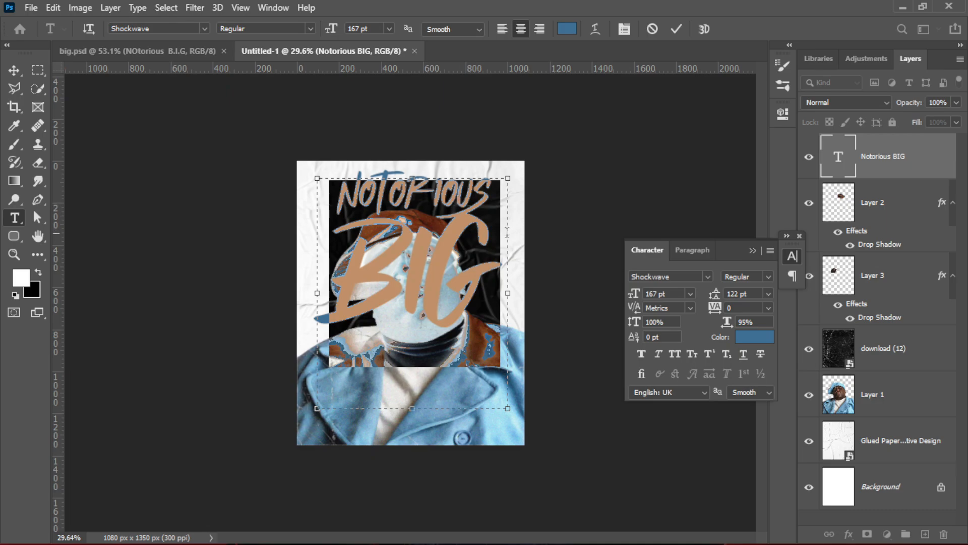
{"action": "left_click", "coordinate": [676, 30]}
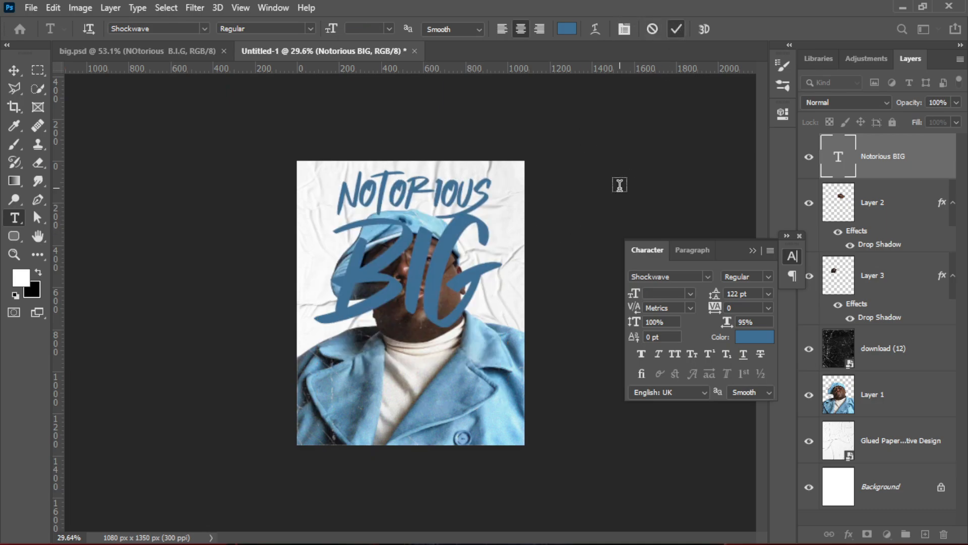
{"action": "left_click", "coordinate": [620, 184]}
{"action": "left_click", "coordinate": [752, 250]}
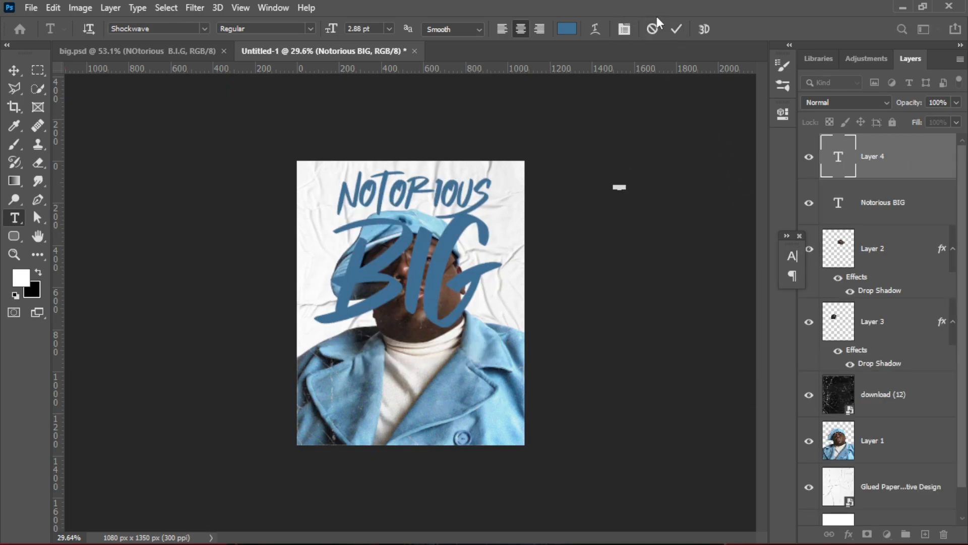
{"action": "left_click", "coordinate": [653, 28]}
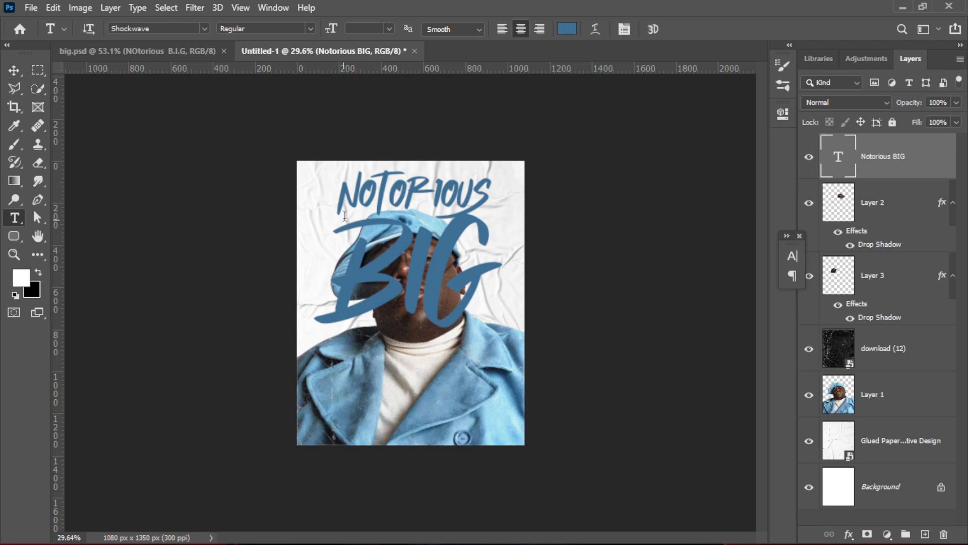
- Move the Notorious BIG text layer below Layer 1 so the lettering sits behind the portrait
{"action": "left_click_drag", "start_coordinate": [922, 164], "coordinate": [746, 375]}
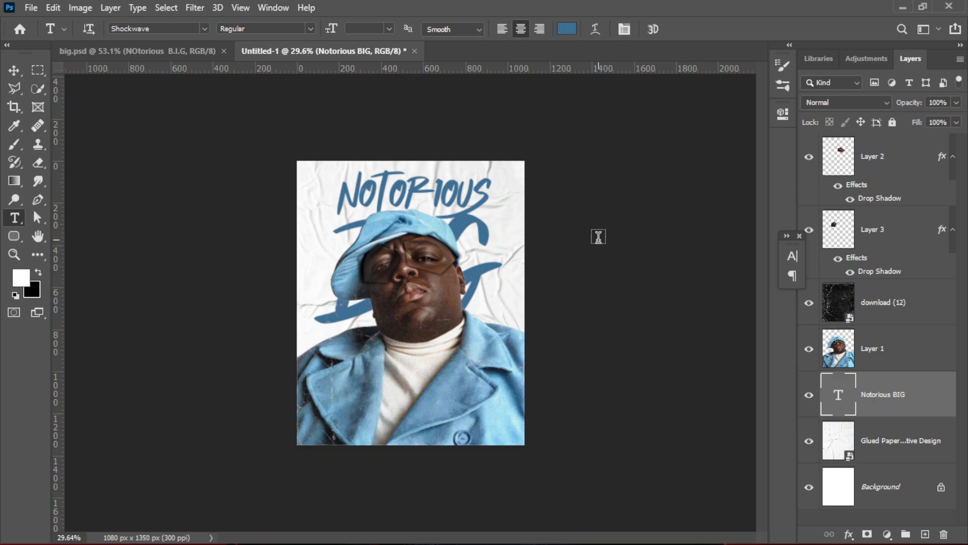
{"action": "left_click", "coordinate": [14, 70]}
{"action": "left_click", "coordinate": [143, 146]}
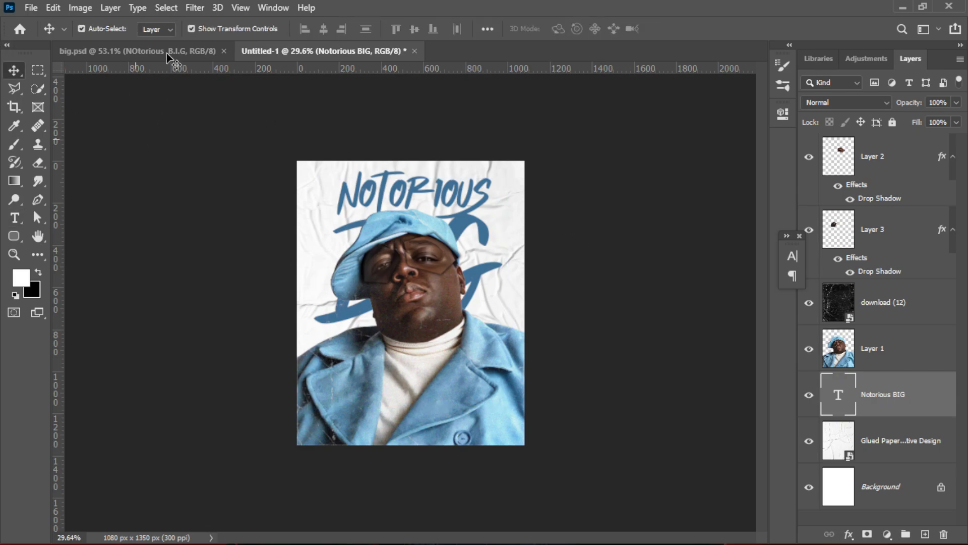
- Examine the size and placement of the NOTORIOUS and B.I.G lines in big.psd, then return to Untitled-1
{"action": "left_click", "coordinate": [174, 51]}
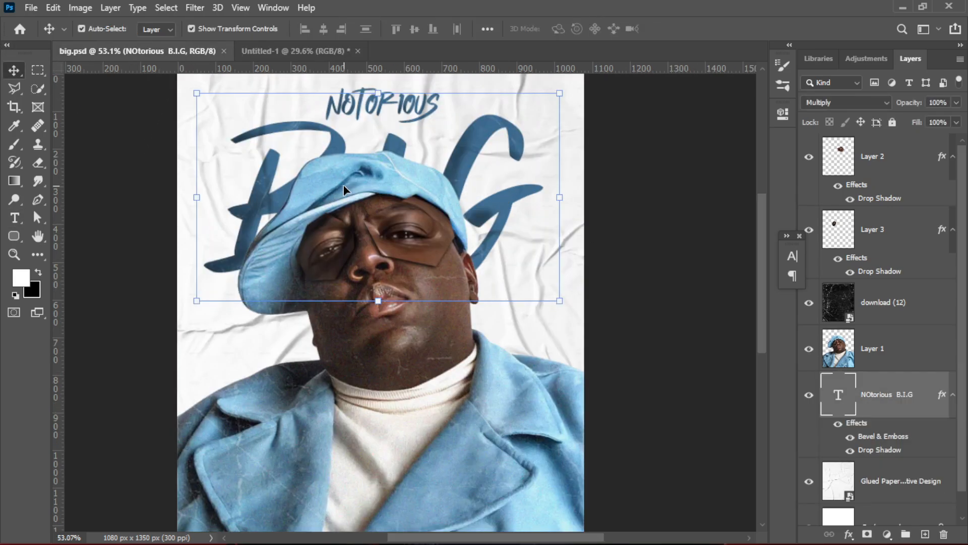
{"action": "scroll", "coordinate": [348, 188], "scroll_direction": "down", "scroll_amount": 3}
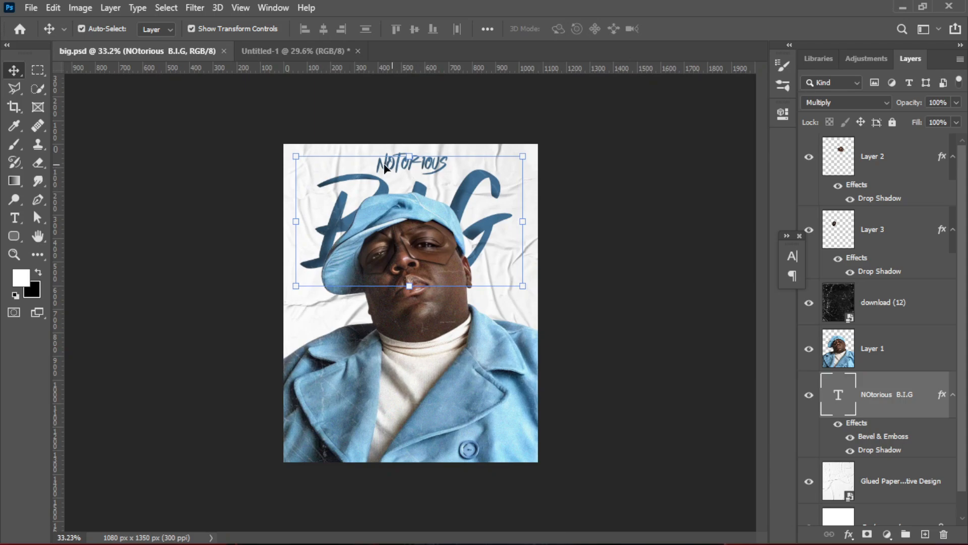
{"action": "left_click", "coordinate": [308, 51]}
- Hide the download (12) scratch layer and open the Notorious BIG text for editing
{"action": "left_click", "coordinate": [451, 188]}
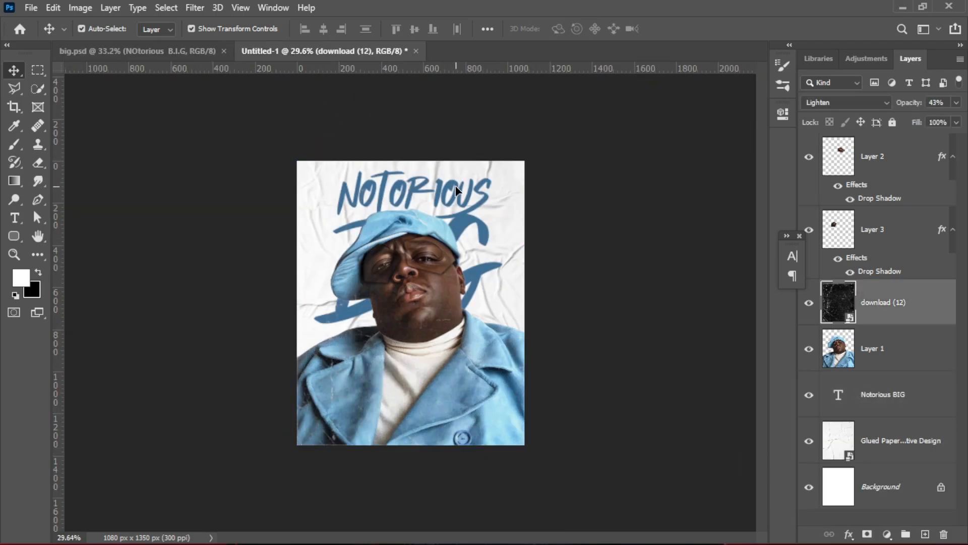
{"action": "left_click", "coordinate": [808, 304]}
{"action": "left_click", "coordinate": [407, 190]}
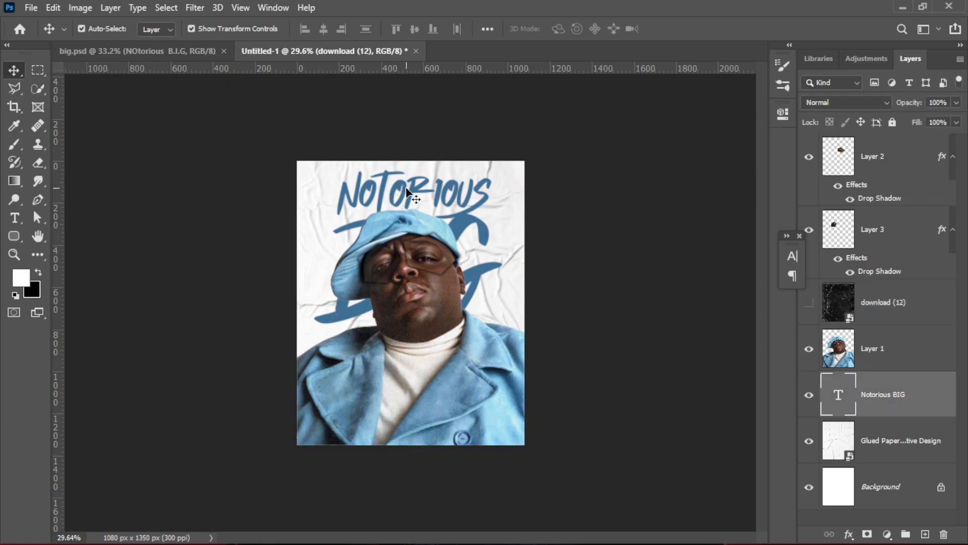
{"action": "double_click", "coordinate": [407, 190]}
{"action": "left_click", "coordinate": [487, 193]}
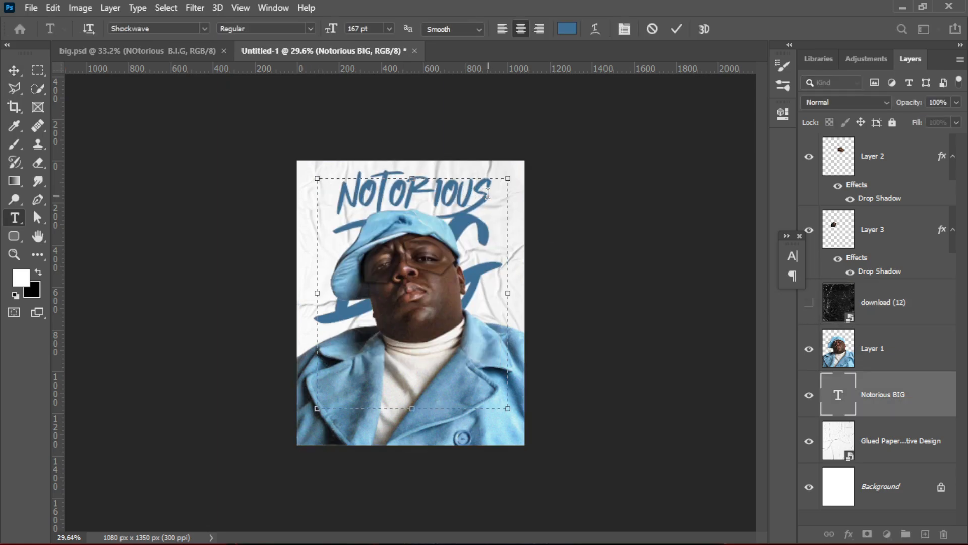
- Set the word BIG to 119 pt
{"action": "left_click_drag", "start_coordinate": [487, 193], "coordinate": [352, 191]}
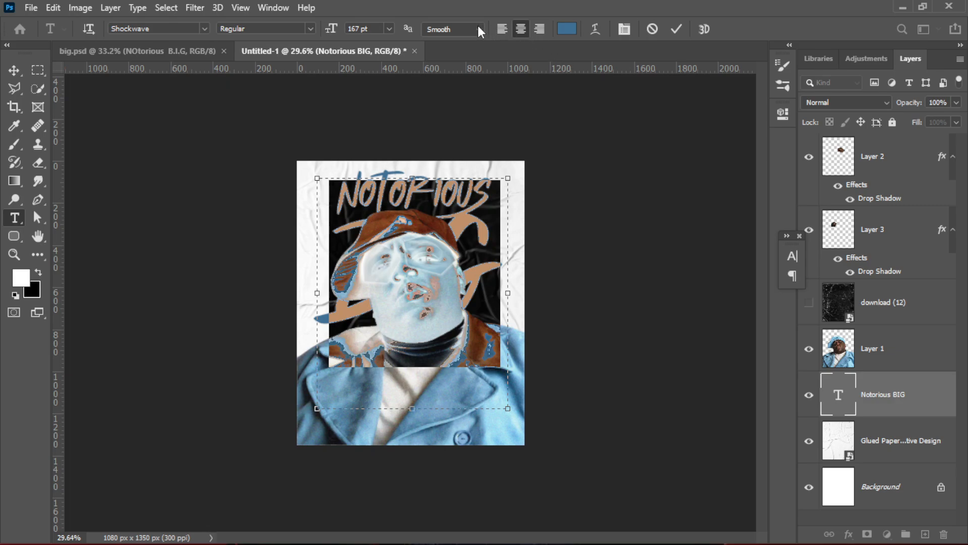
{"action": "left_click_drag", "start_coordinate": [331, 31], "coordinate": [296, 39]}
{"action": "left_click", "coordinate": [458, 186]}
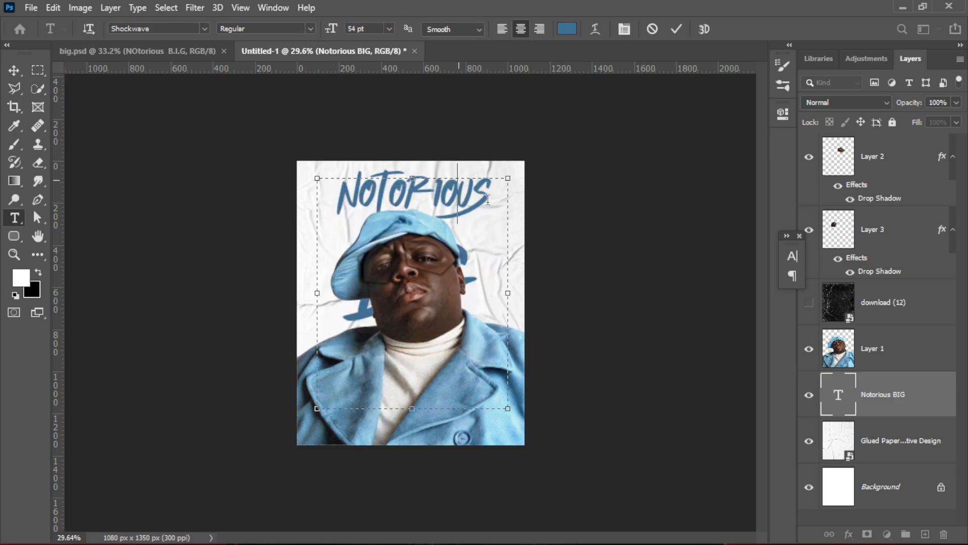
- Set the word NOTORIOUS to 33 pt and the word BIG to 176 pt
{"action": "left_click_drag", "start_coordinate": [485, 195], "coordinate": [337, 186]}
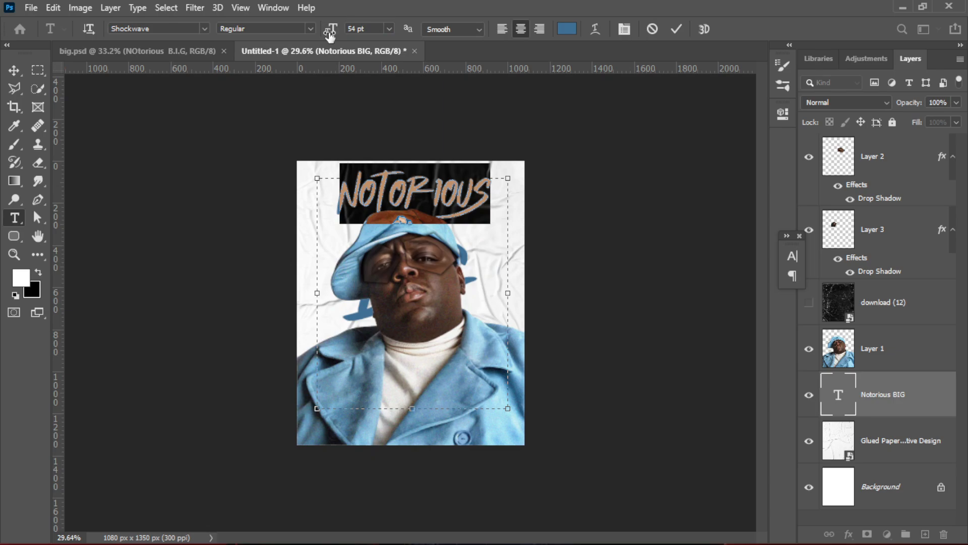
{"action": "left_click_drag", "start_coordinate": [331, 35], "coordinate": [515, 97]}
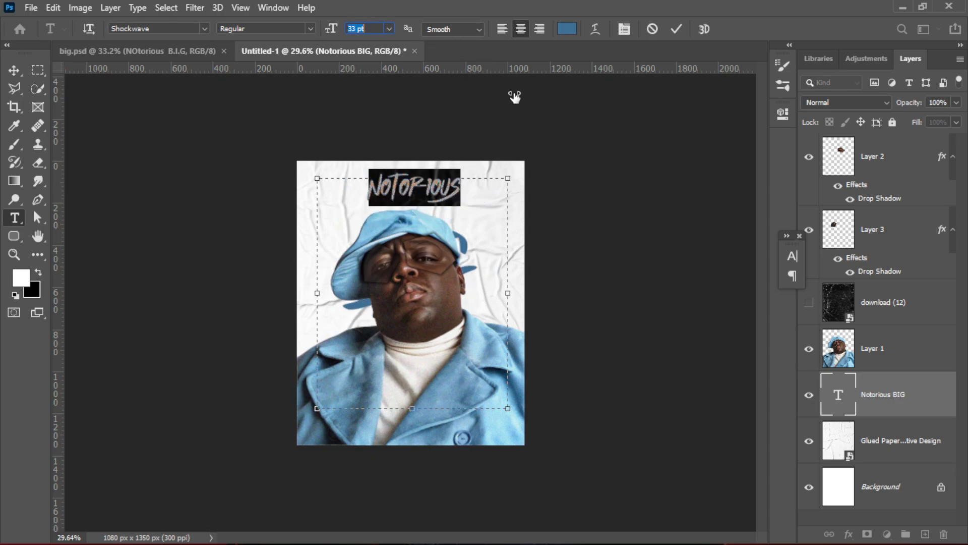
{"action": "left_click", "coordinate": [462, 259]}
{"action": "left_click_drag", "start_coordinate": [463, 259], "coordinate": [357, 267]}
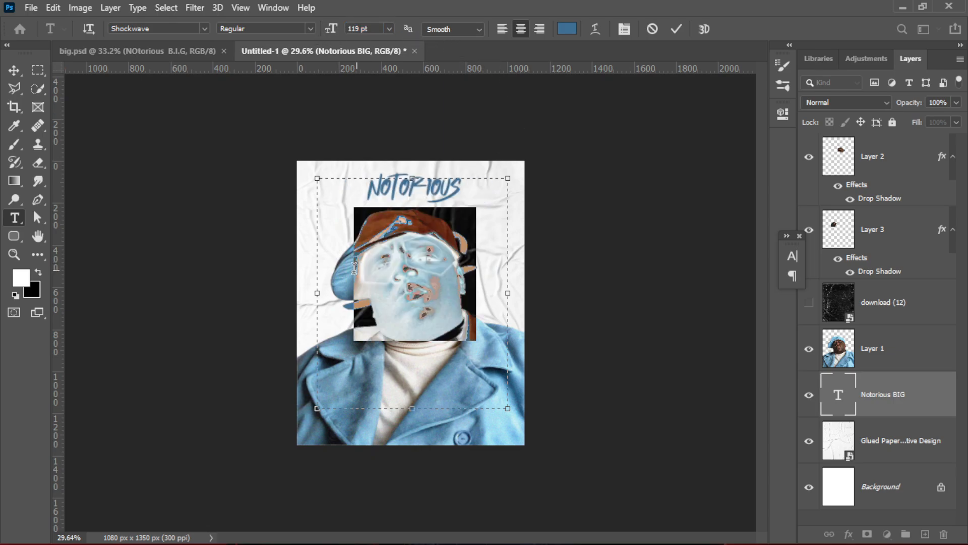
{"action": "left_click_drag", "start_coordinate": [333, 26], "coordinate": [377, 26]}
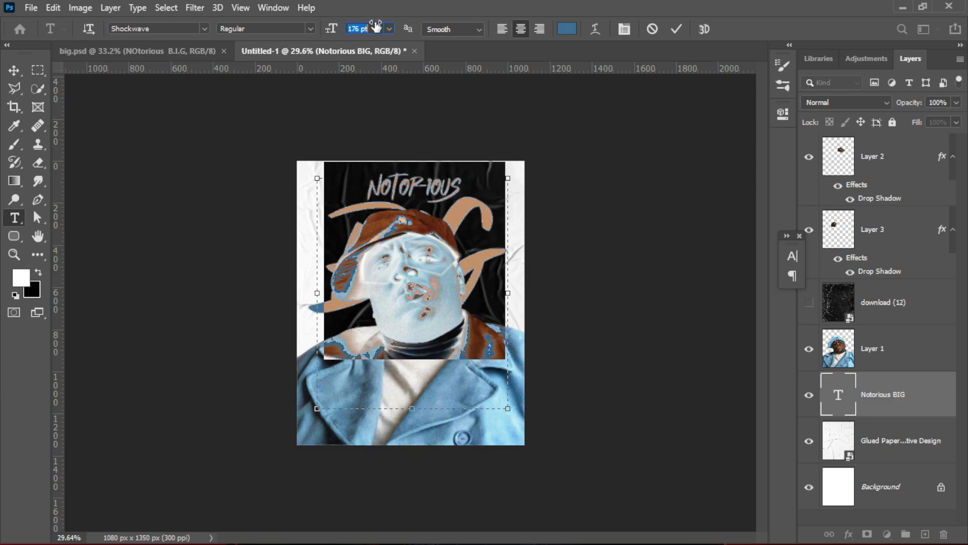
- Commit the resized lettering, move the Notorious BIG text slightly up towards the poster's upper edge, and deselect it
{"action": "left_click", "coordinate": [677, 29]}
{"action": "key", "text": "v"}
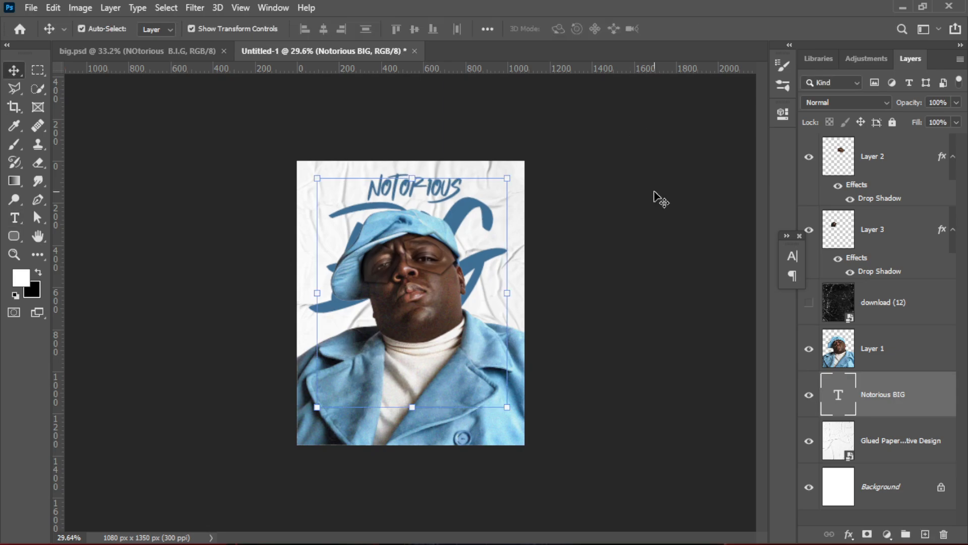
{"action": "left_click", "coordinate": [623, 209]}
{"action": "left_click", "coordinate": [417, 204]}
{"action": "left_click", "coordinate": [607, 209]}
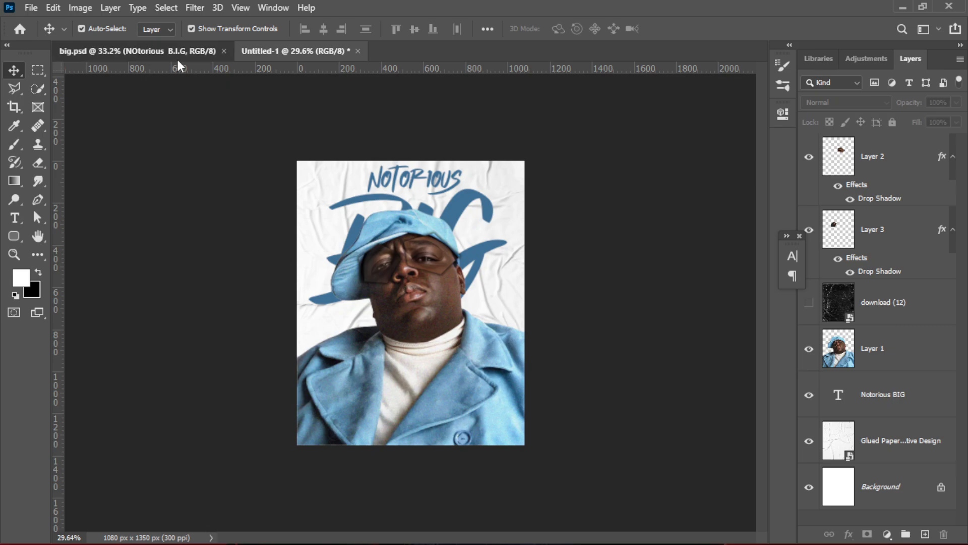
- Compare the layout with big.psd, then show the download (12) scratch layer in Untitled-1
{"action": "key", "text": "ctrl+Tab"}
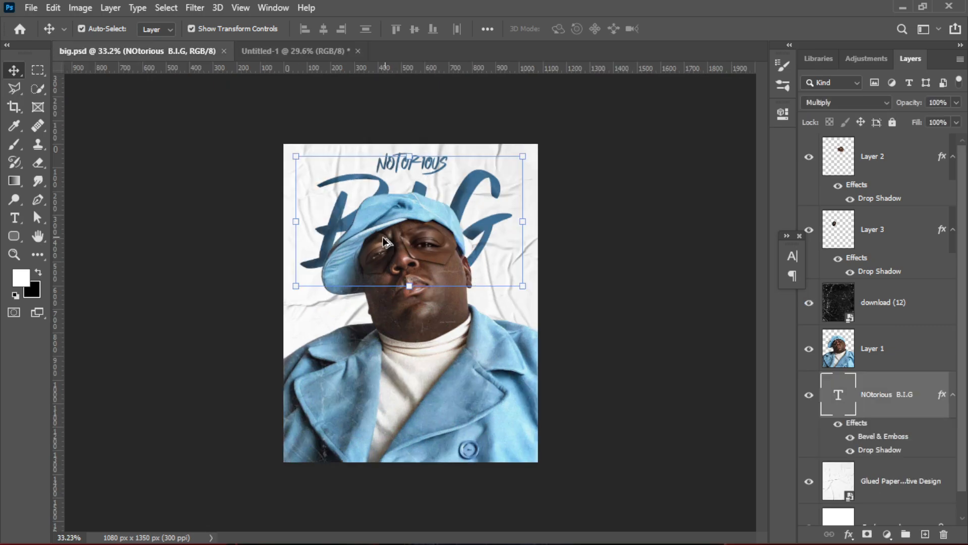
{"action": "left_click", "coordinate": [293, 51]}
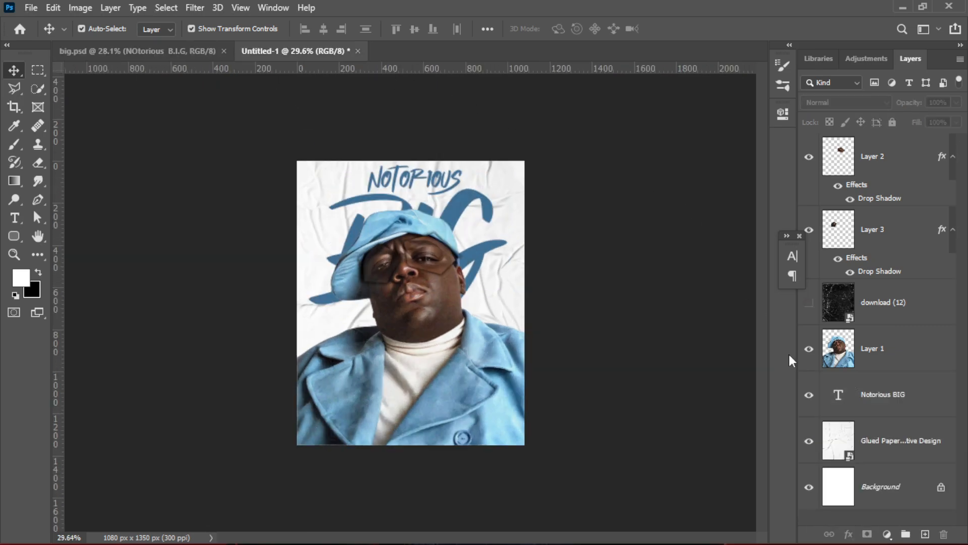
{"action": "left_click", "coordinate": [809, 304]}
{"action": "scroll", "coordinate": [508, 264], "scroll_direction": "up", "scroll_amount": 2}
{"action": "scroll", "coordinate": [435, 244], "scroll_direction": "down", "scroll_amount": 4}
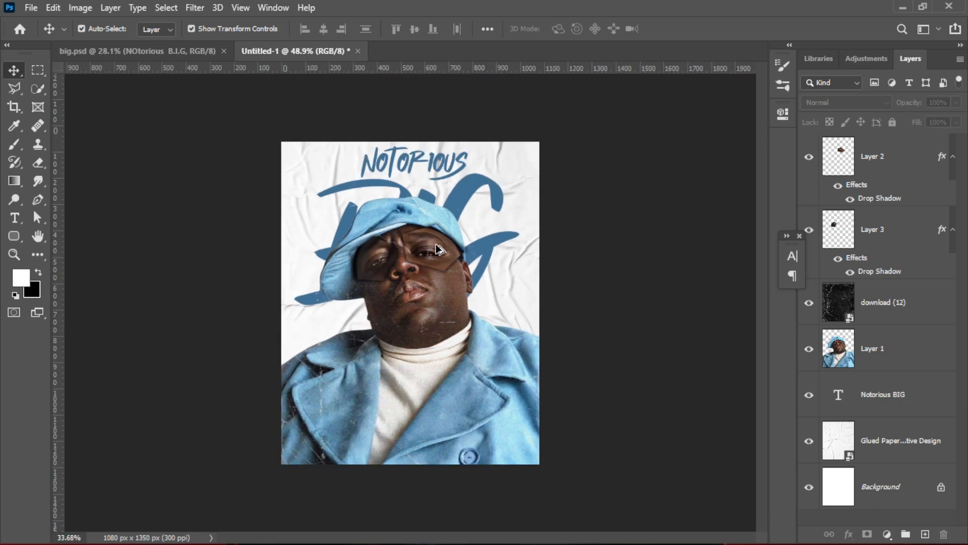
- Examine the shading and paper texture on the lettering in big.psd against Untitled-1, ending in Untitled-1
{"action": "left_click", "coordinate": [147, 47]}
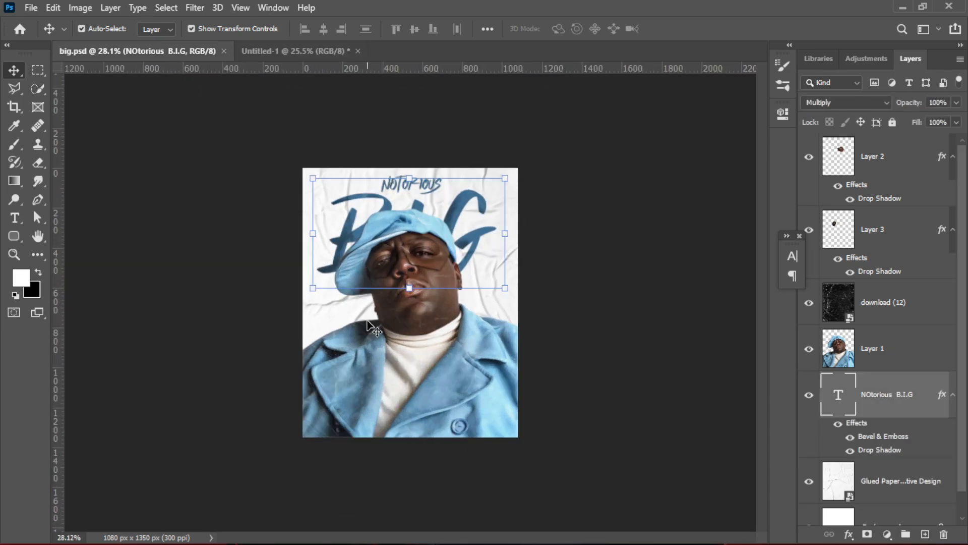
{"action": "left_click", "coordinate": [615, 239]}
{"action": "scroll", "coordinate": [885, 210], "scroll_direction": "down", "scroll_amount": 1}
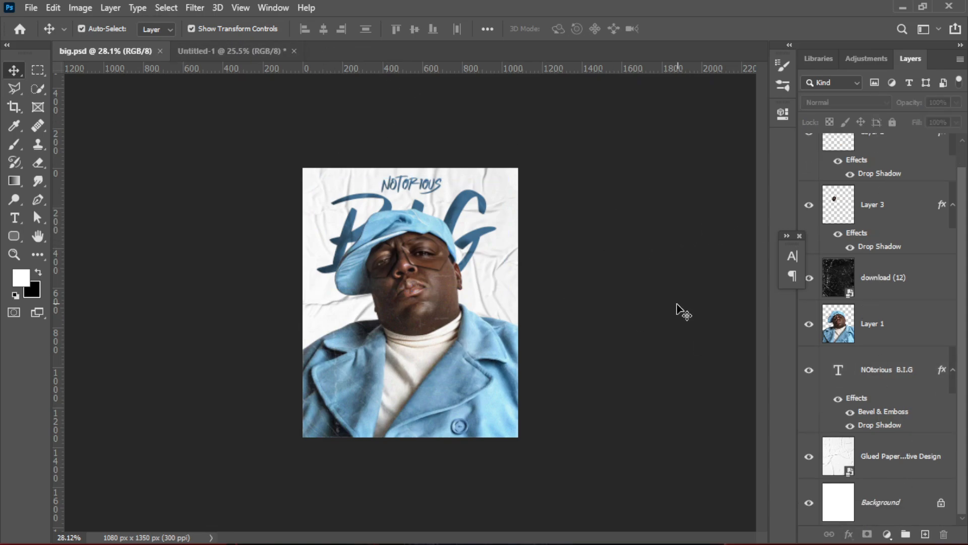
{"action": "left_click", "coordinate": [252, 54]}
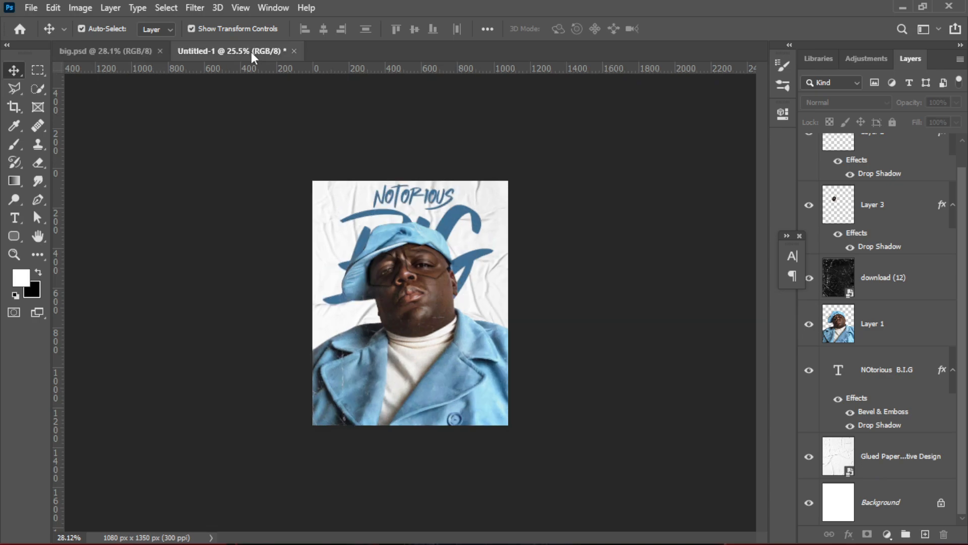
{"action": "left_click", "coordinate": [108, 51]}
{"action": "scroll", "coordinate": [237, 146], "scroll_direction": "up", "scroll_amount": 3}
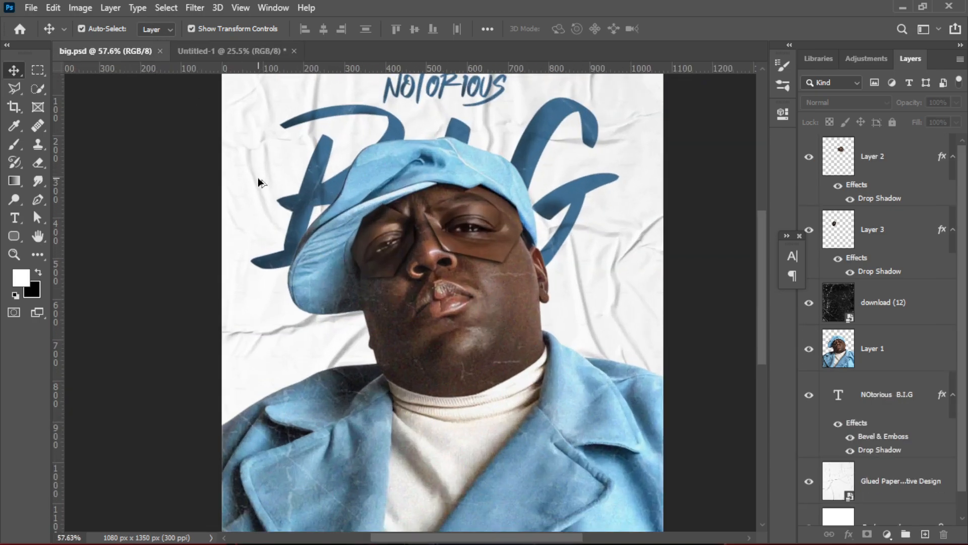
{"action": "scroll", "coordinate": [258, 182], "scroll_direction": "up", "scroll_amount": 3}
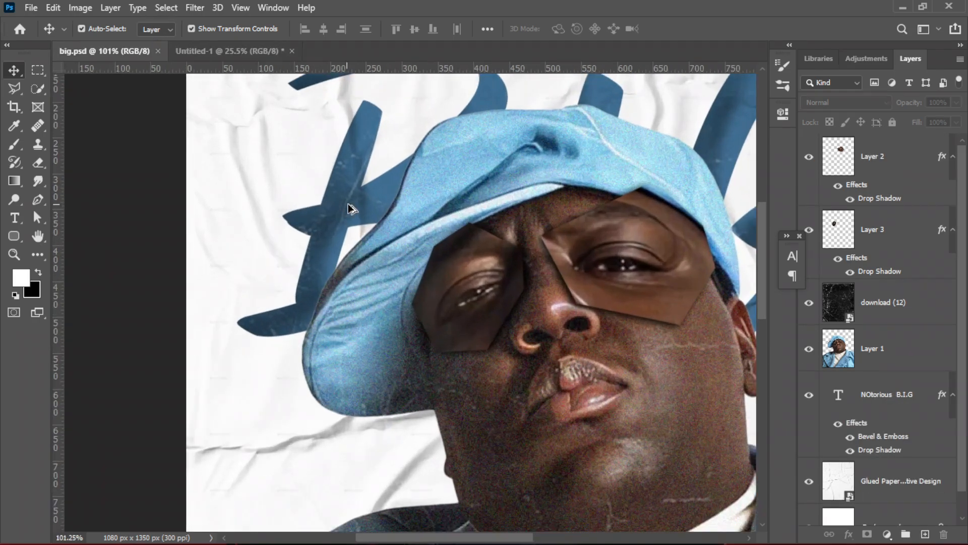
{"action": "left_click", "coordinate": [241, 52]}
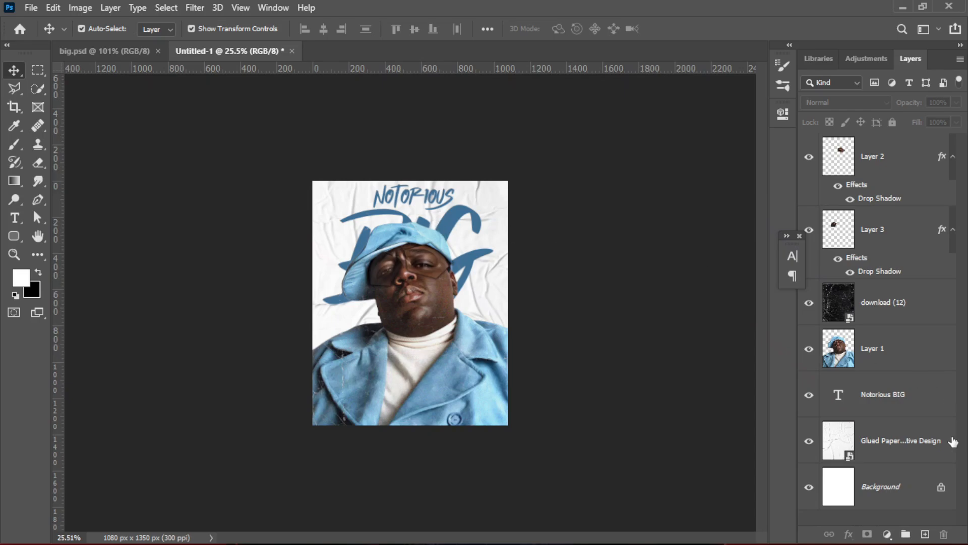
- Apply a Smooth Inner Bevel to the Notorious BIG text with depth 1000%, size 90 px, soften 16 px and angle -154°
{"action": "left_click", "coordinate": [882, 406]}
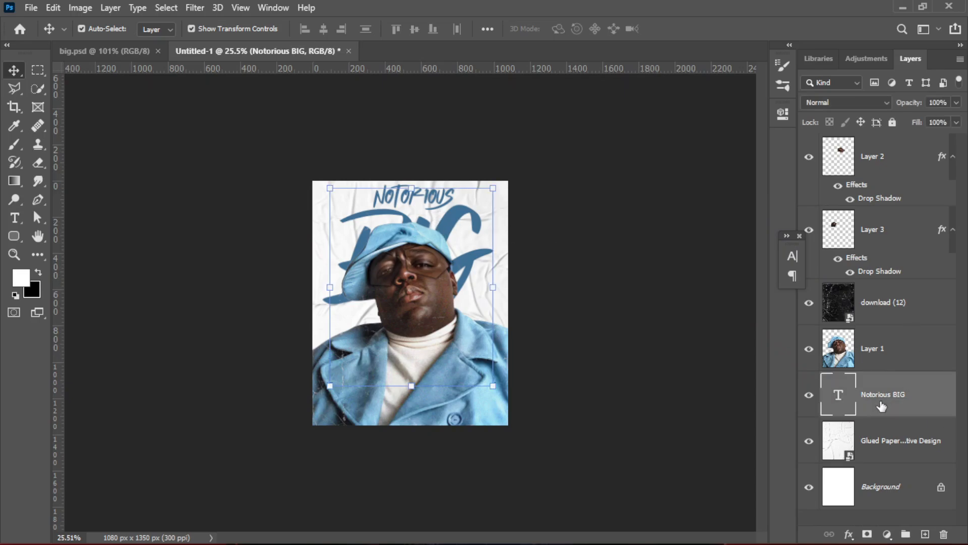
{"action": "left_click", "coordinate": [848, 535]}
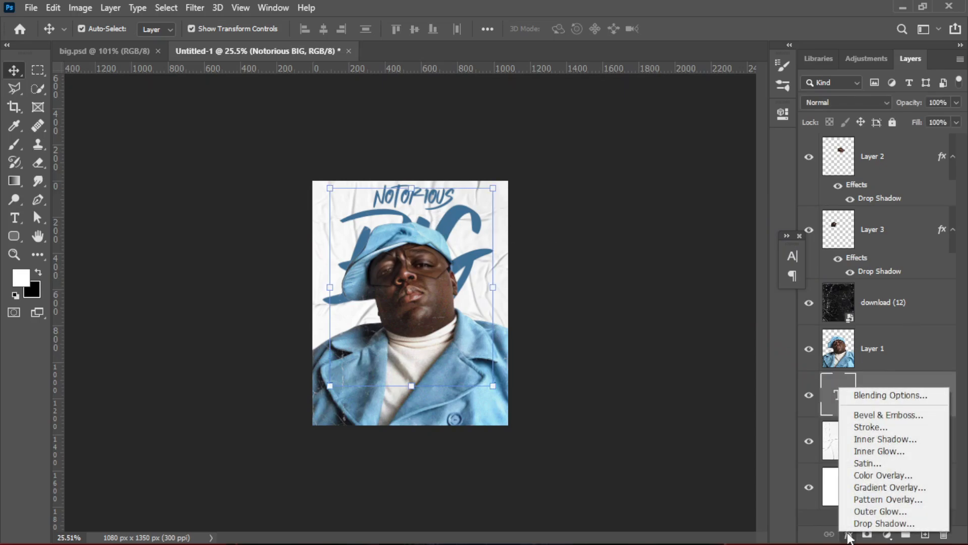
{"action": "left_click", "coordinate": [873, 414]}
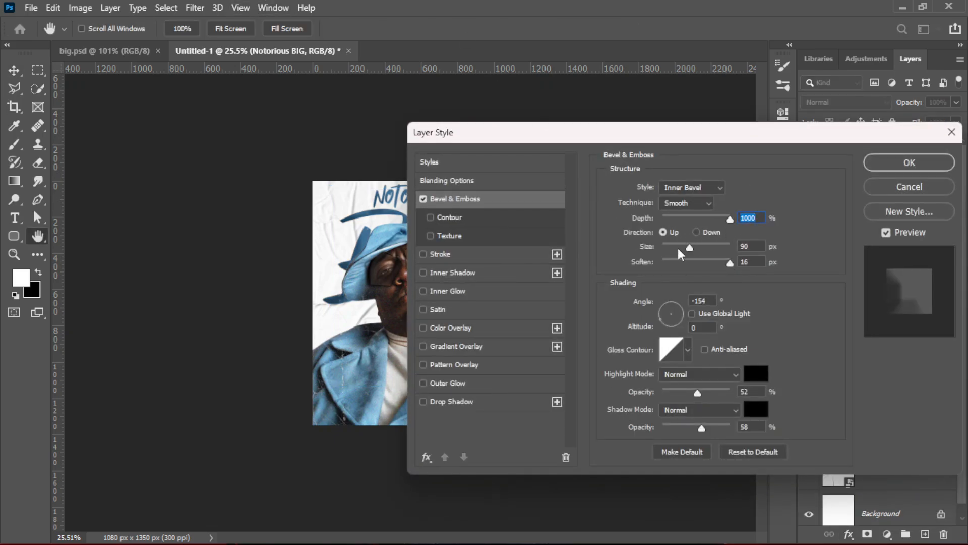
{"action": "left_click_drag", "start_coordinate": [600, 141], "coordinate": [756, 138]}
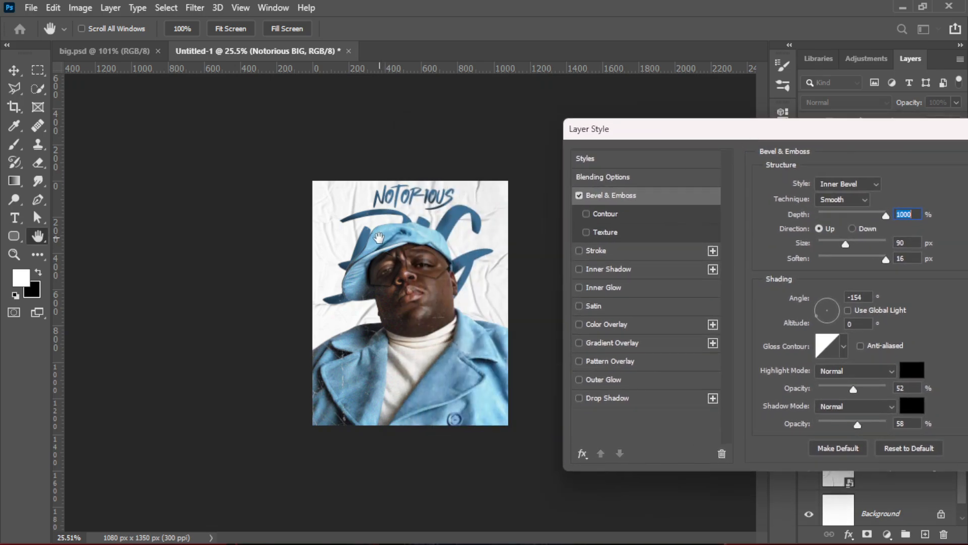
{"action": "left_click_drag", "start_coordinate": [851, 136], "coordinate": [684, 136]}
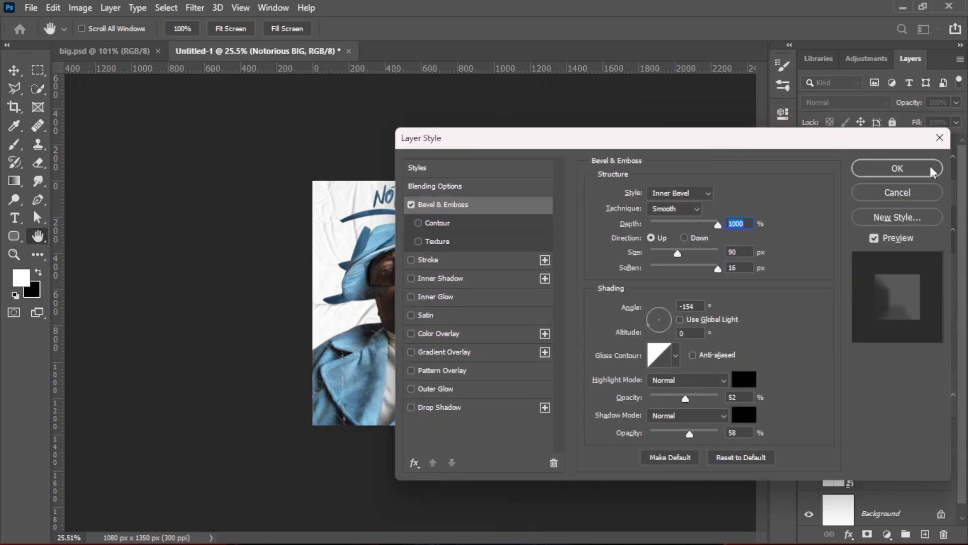
{"action": "left_click", "coordinate": [894, 167]}
{"action": "left_click", "coordinate": [516, 267]}
- Set the Notorious BIG text layer's blend mode to Multiply and deselect the layer
{"action": "scroll", "coordinate": [517, 256], "scroll_direction": "up", "scroll_amount": 6}
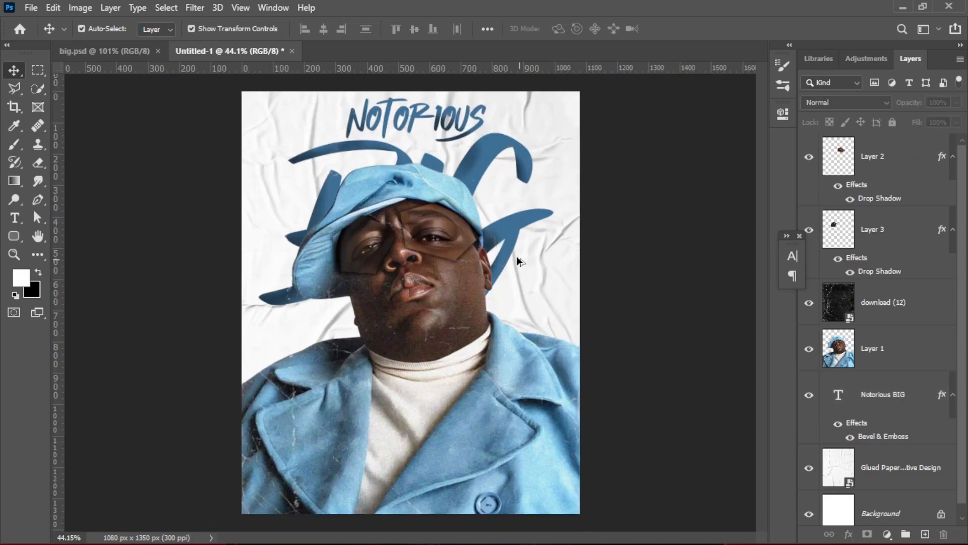
{"action": "scroll", "coordinate": [518, 250], "scroll_direction": "up", "scroll_amount": 2}
{"action": "scroll", "coordinate": [518, 250], "scroll_direction": "up", "scroll_amount": 2}
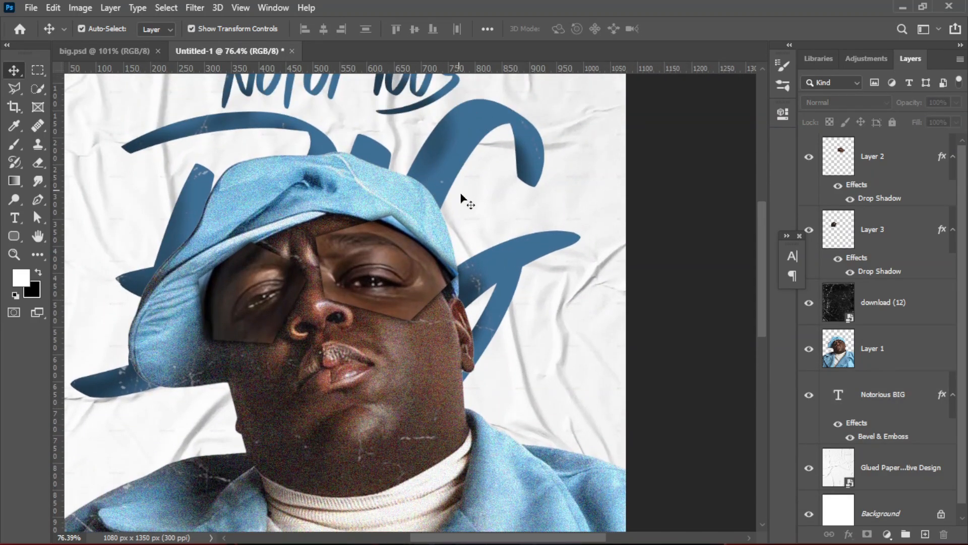
{"action": "scroll", "coordinate": [467, 212], "scroll_direction": "up", "scroll_amount": 3}
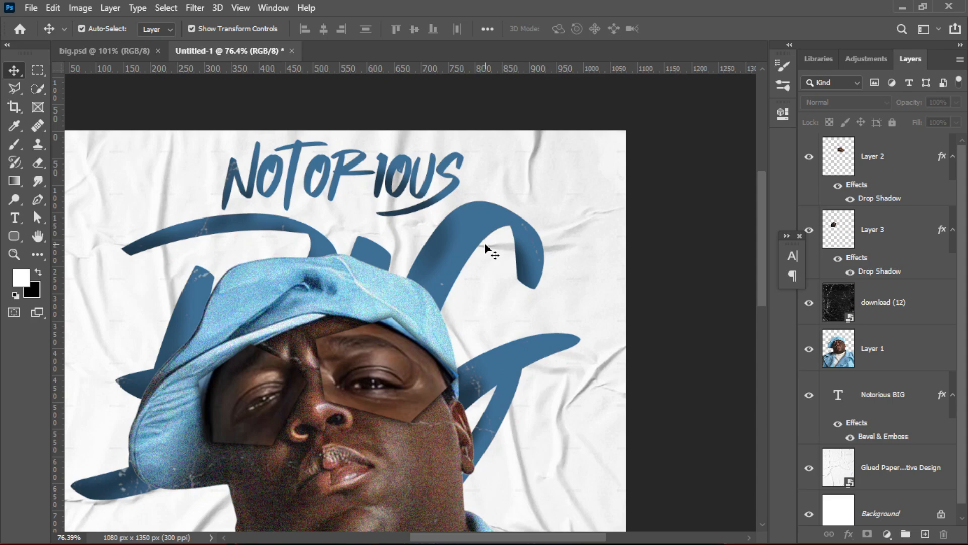
{"action": "scroll", "coordinate": [868, 275], "scroll_direction": "down", "scroll_amount": 1}
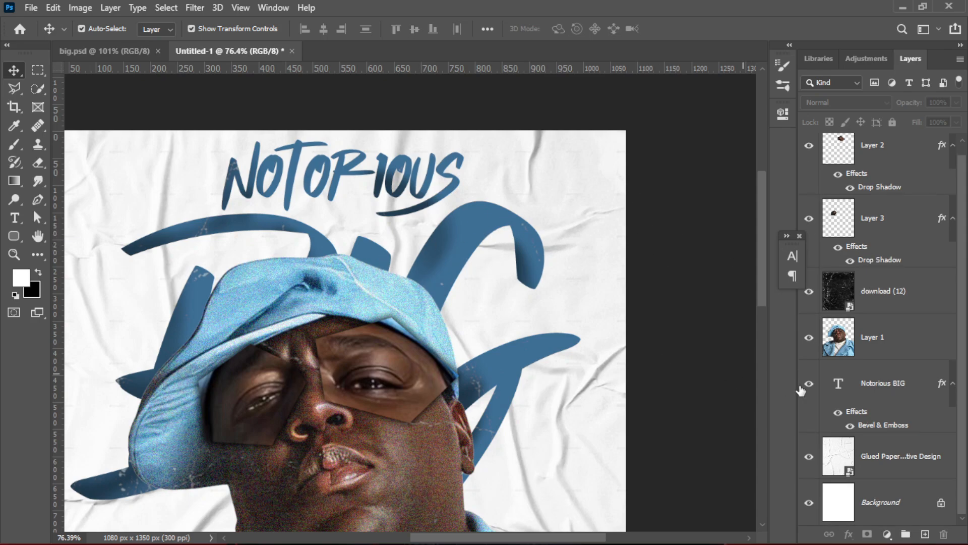
{"action": "left_click", "coordinate": [876, 398]}
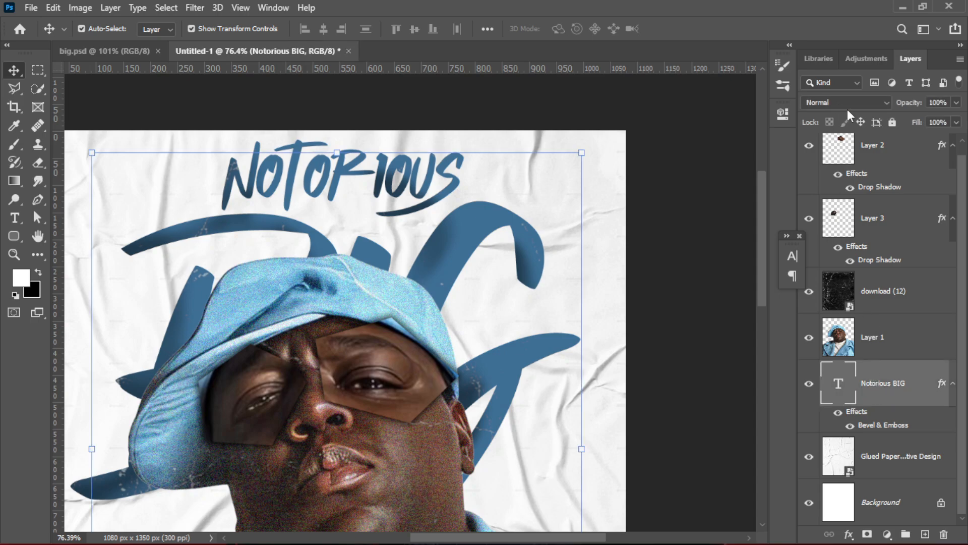
{"action": "left_click", "coordinate": [847, 105]}
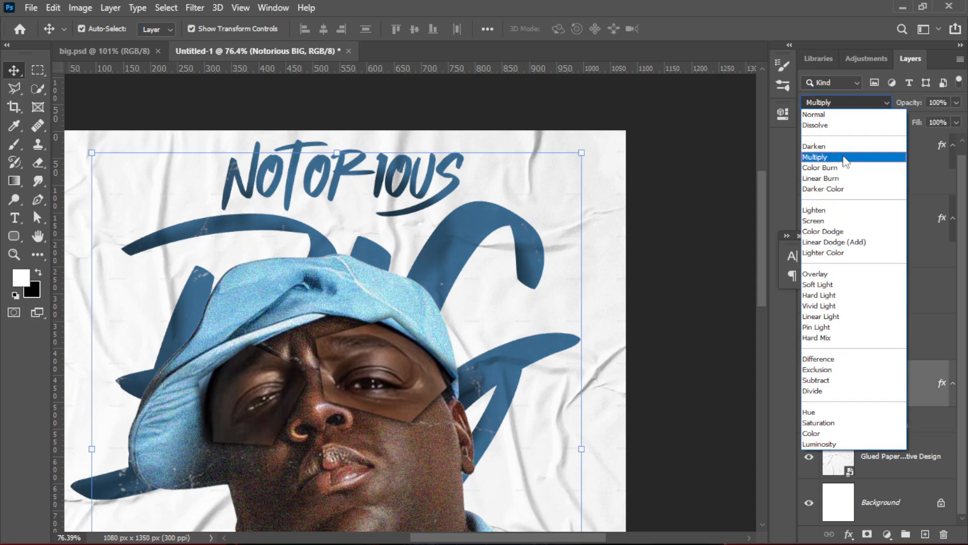
{"action": "left_click", "coordinate": [844, 159]}
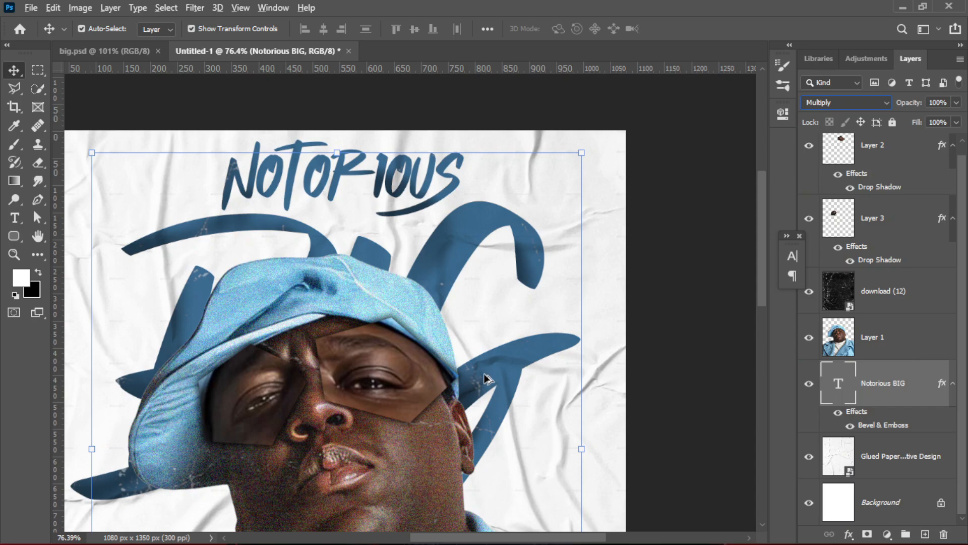
{"action": "left_click", "coordinate": [654, 309]}
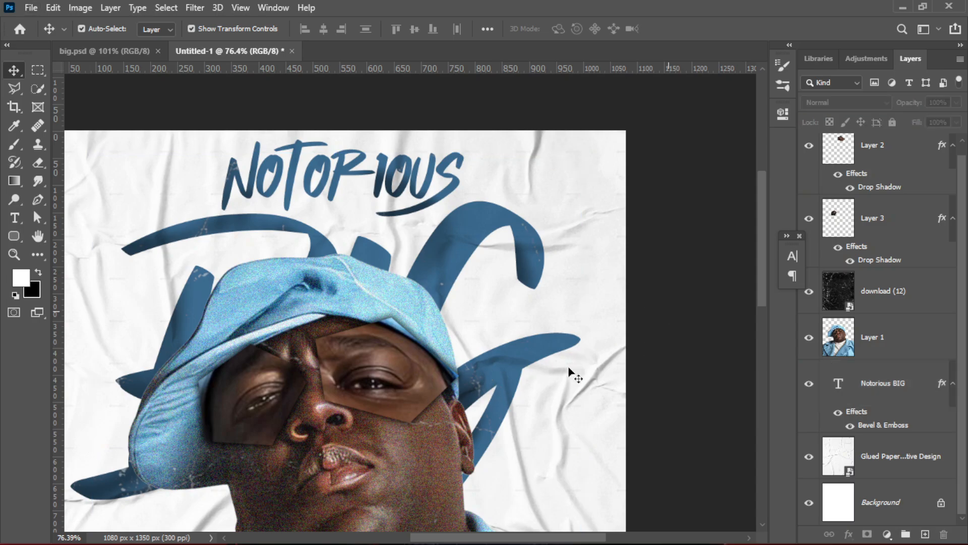
- Examine the paper folds and scratches on the lettering up close, and review the whole poster
{"action": "scroll", "coordinate": [479, 347], "scroll_direction": "up", "scroll_amount": 5}
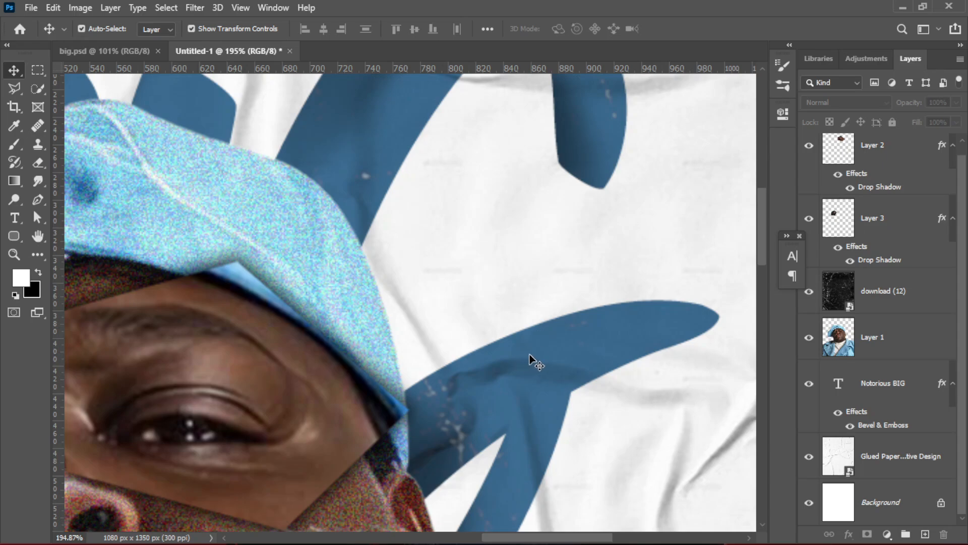
{"action": "scroll", "coordinate": [555, 348], "scroll_direction": "down", "scroll_amount": 4}
{"action": "scroll", "coordinate": [625, 262], "scroll_direction": "down", "scroll_amount": 5}
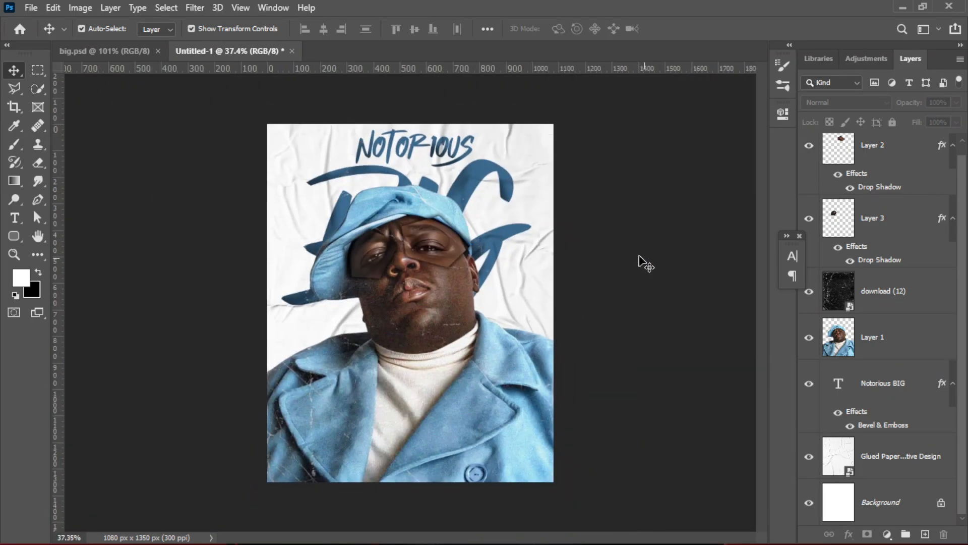
{"action": "scroll", "coordinate": [450, 254], "scroll_direction": "up", "scroll_amount": 2}
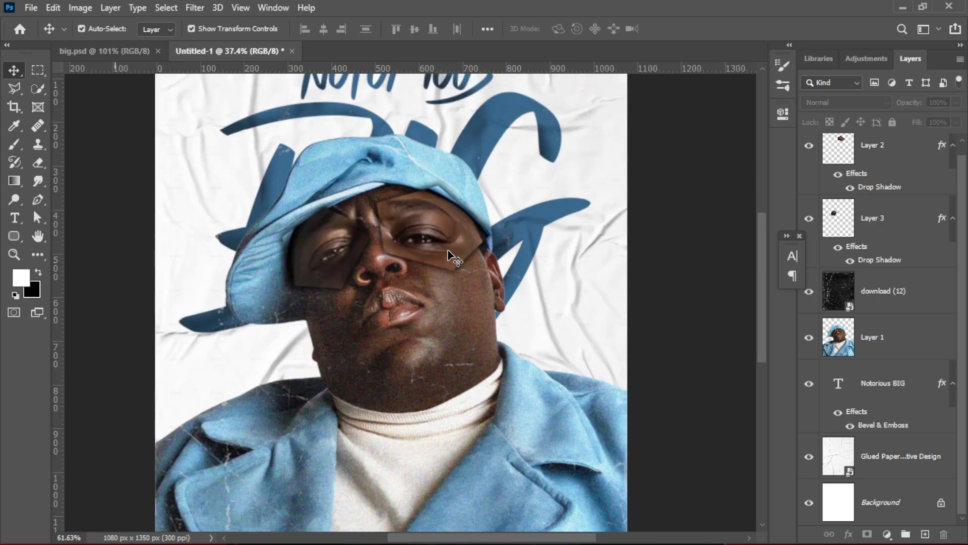
{"action": "scroll", "coordinate": [449, 255], "scroll_direction": "down", "scroll_amount": 2}
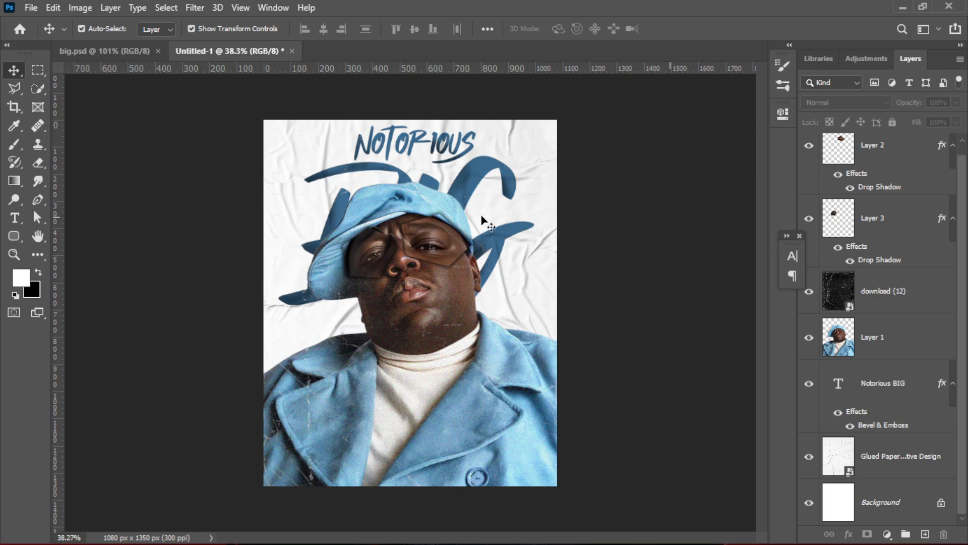
{"action": "scroll", "coordinate": [436, 209], "scroll_direction": "up", "scroll_amount": 2}
{"action": "scroll", "coordinate": [436, 210], "scroll_direction": "down", "scroll_amount": 2}
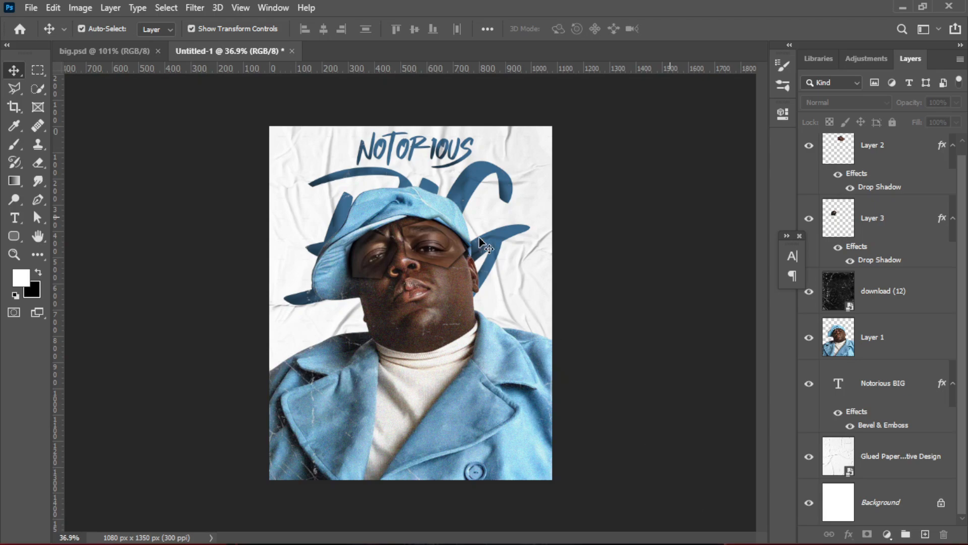
{"action": "left_click", "coordinate": [10, 89]}
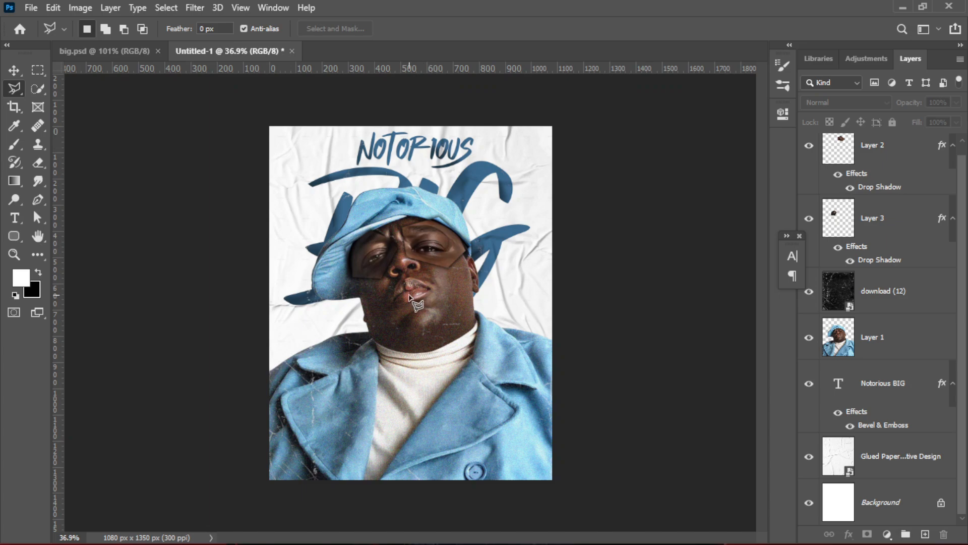
{"action": "scroll", "coordinate": [410, 297], "scroll_direction": "up", "scroll_amount": 5}
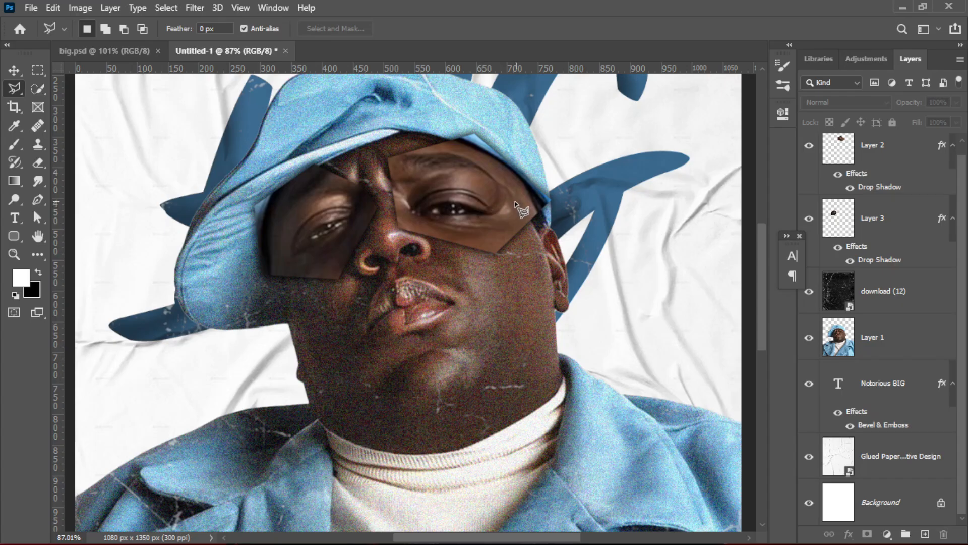
{"action": "scroll", "coordinate": [482, 187], "scroll_direction": "down", "scroll_amount": 5}
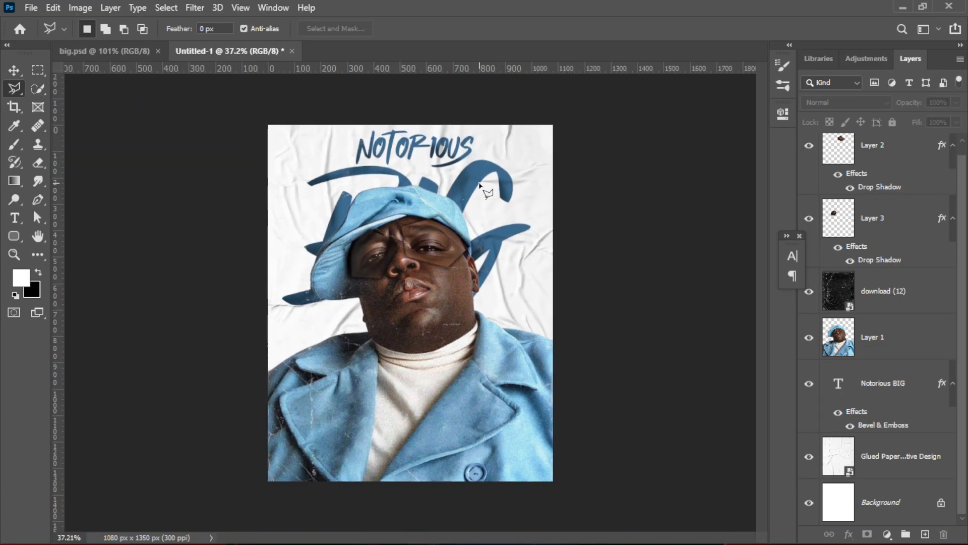
{"action": "left_click", "coordinate": [616, 202]}
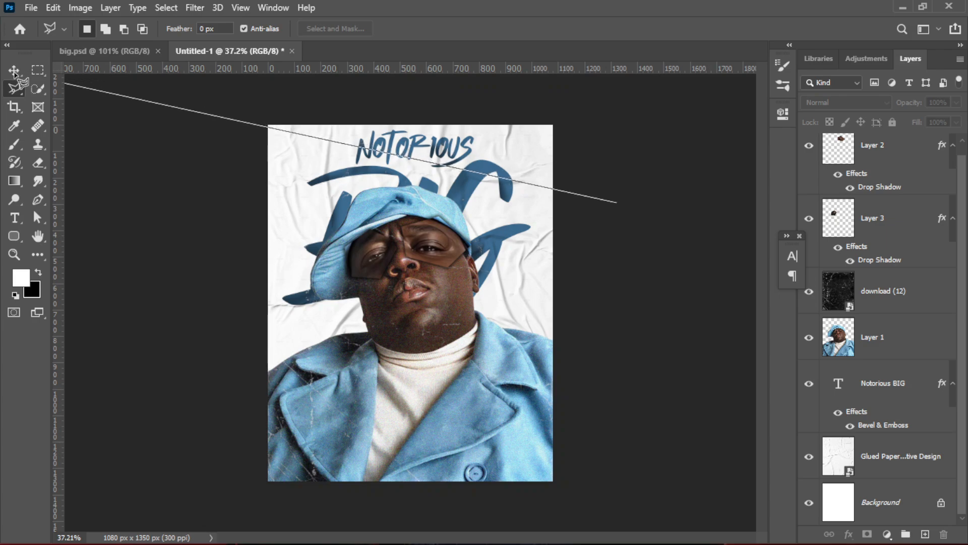